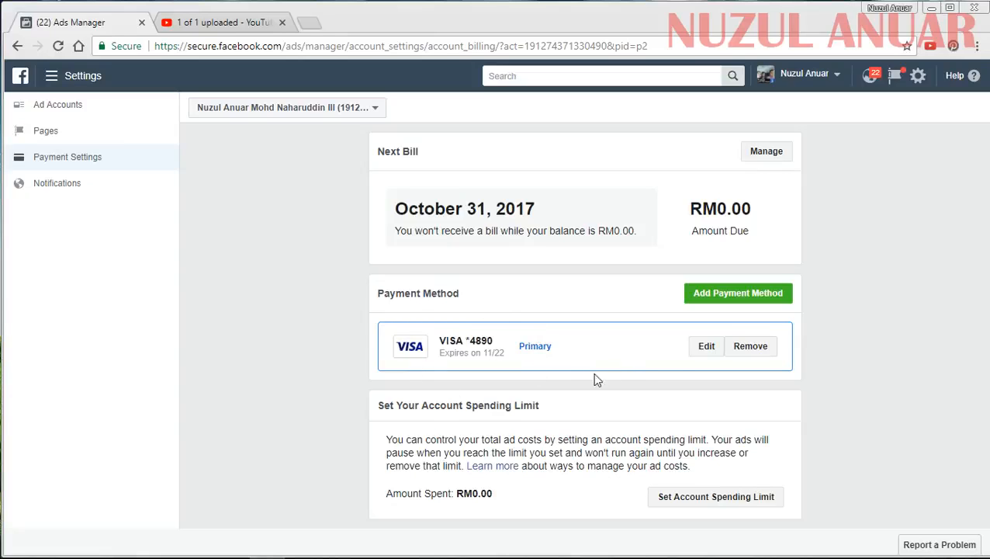
View the edit form of the saved Visa payment method and close it without saving.
{"action": "left_click", "coordinate": [705, 347]}
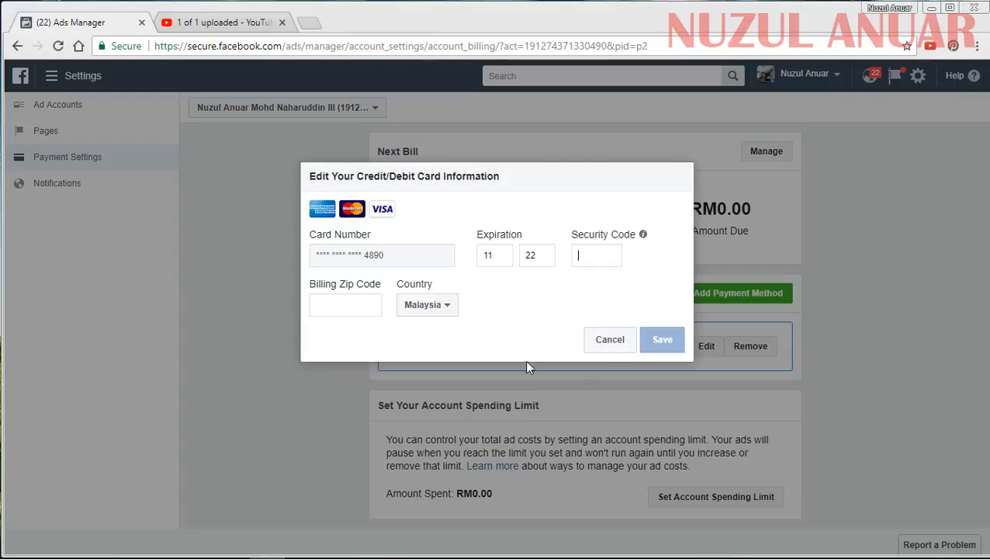
{"action": "left_click", "coordinate": [606, 341]}
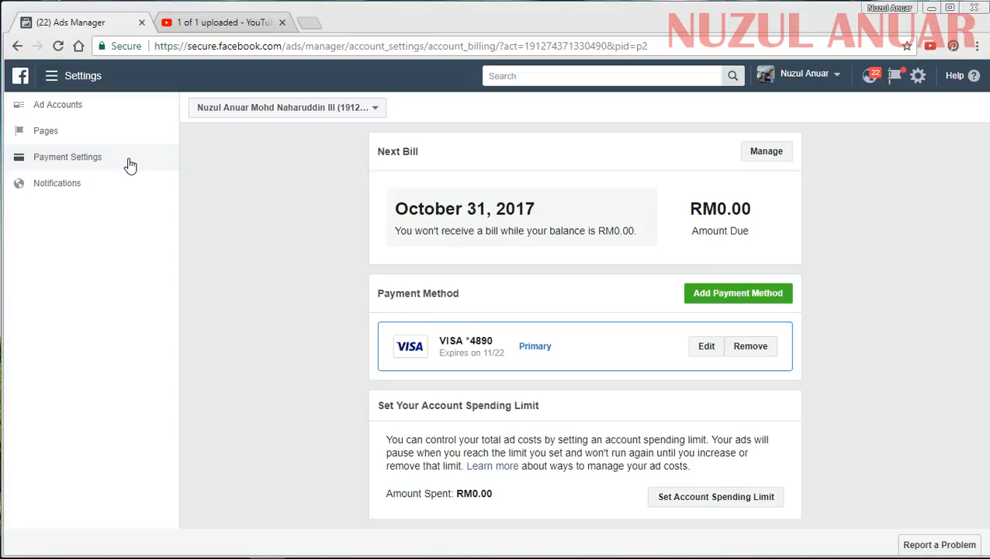
Go to the Facebook home feed and open the Fb Optimum page, dismissing the new page post composer.
{"action": "left_click", "coordinate": [22, 78]}
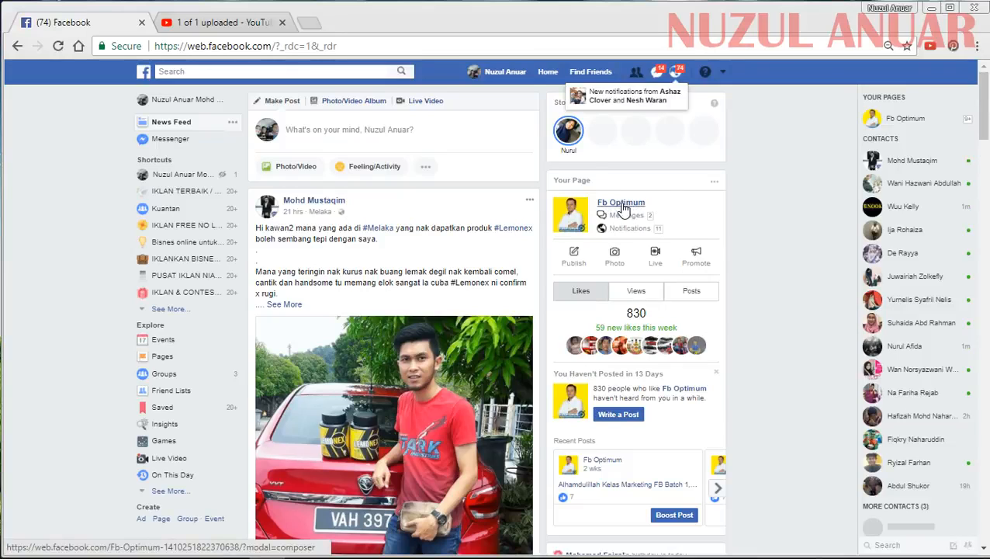
{"action": "mouse_move", "coordinate": [623, 205]}
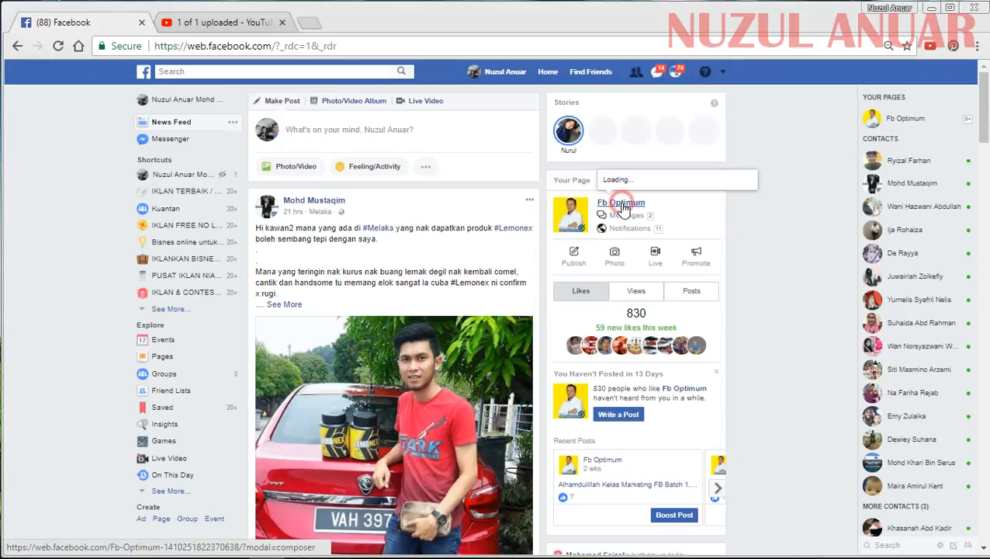
{"action": "left_click", "coordinate": [623, 206]}
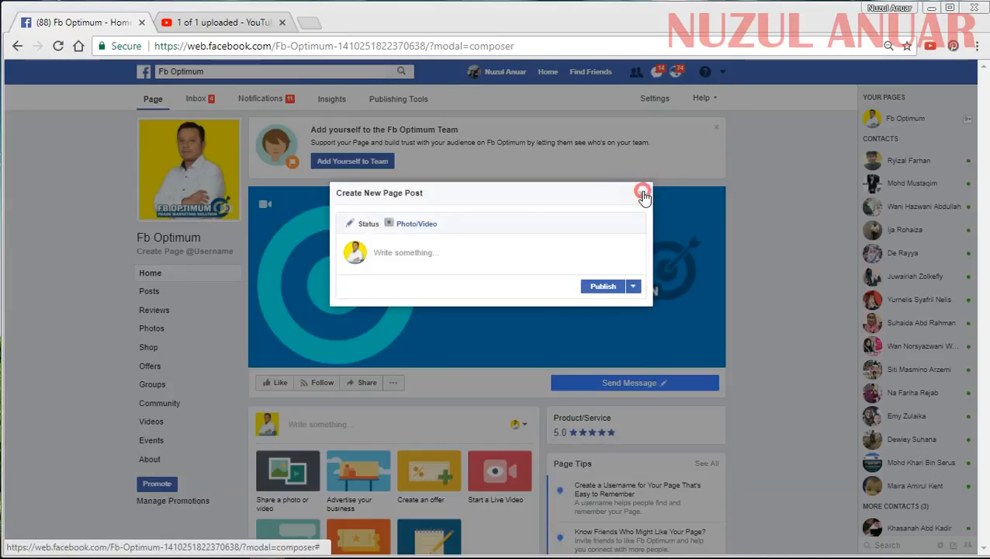
{"action": "left_click", "coordinate": [641, 193]}
{"action": "left_click", "coordinate": [722, 72]}
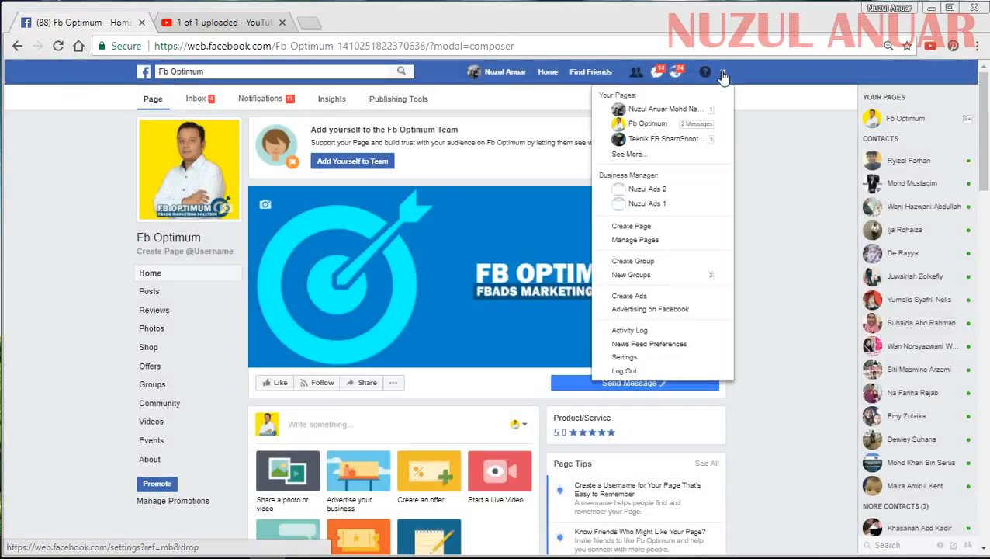
{"action": "left_click", "coordinate": [646, 124]}
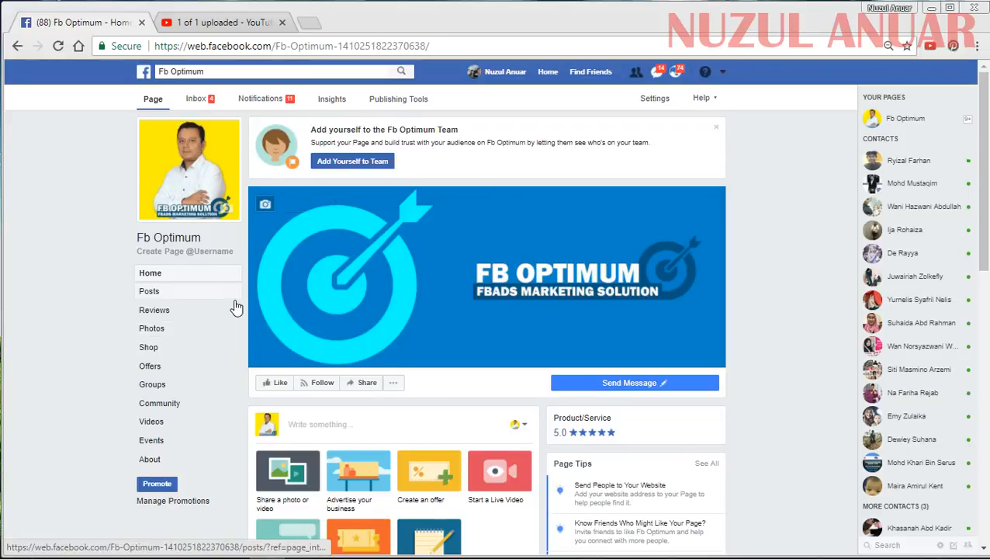
Look through the Fb Optimum page's home content, including its posts, reviews, photos and events.
{"action": "scroll", "coordinate": [237, 307], "scroll_direction": "down", "scroll_amount": 3}
{"action": "scroll", "coordinate": [237, 307], "scroll_direction": "down", "scroll_amount": 2}
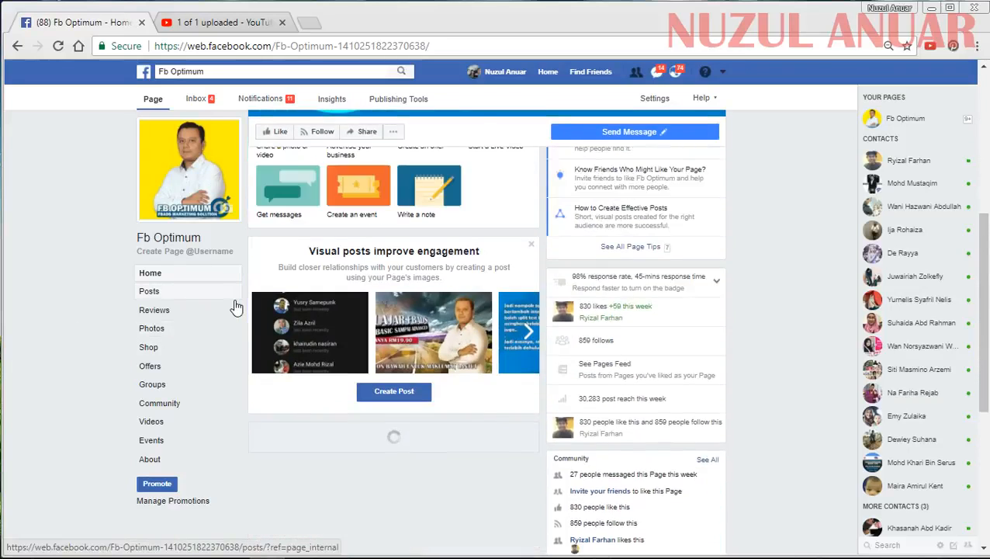
{"action": "scroll", "coordinate": [237, 307], "scroll_direction": "down", "scroll_amount": 3}
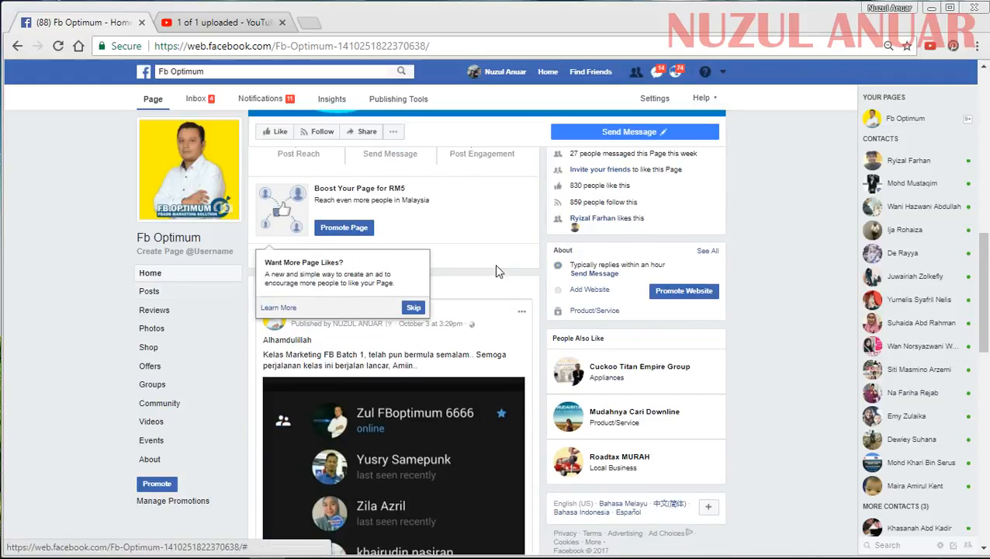
{"action": "scroll", "coordinate": [315, 223], "scroll_direction": "down", "scroll_amount": 3}
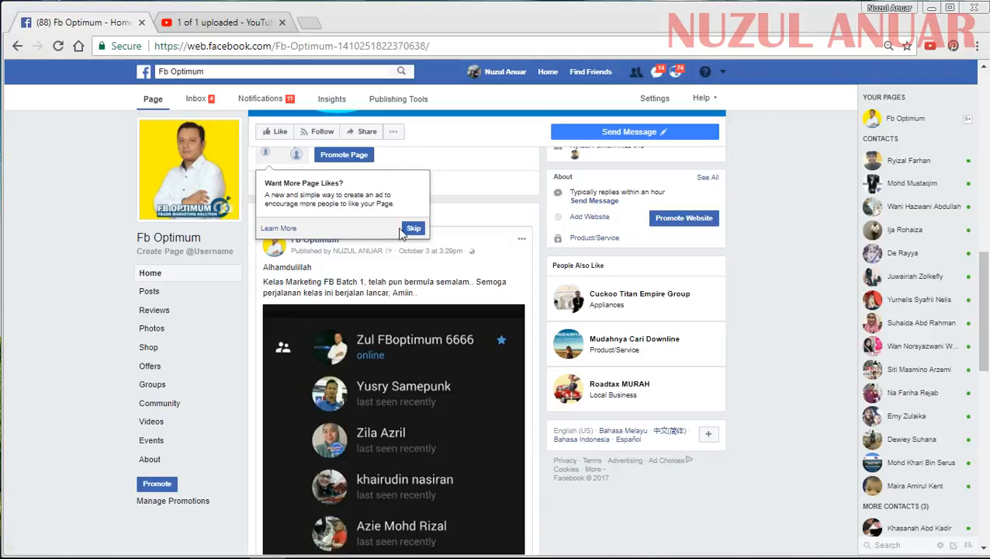
{"action": "scroll", "coordinate": [113, 277], "scroll_direction": "down", "scroll_amount": 5}
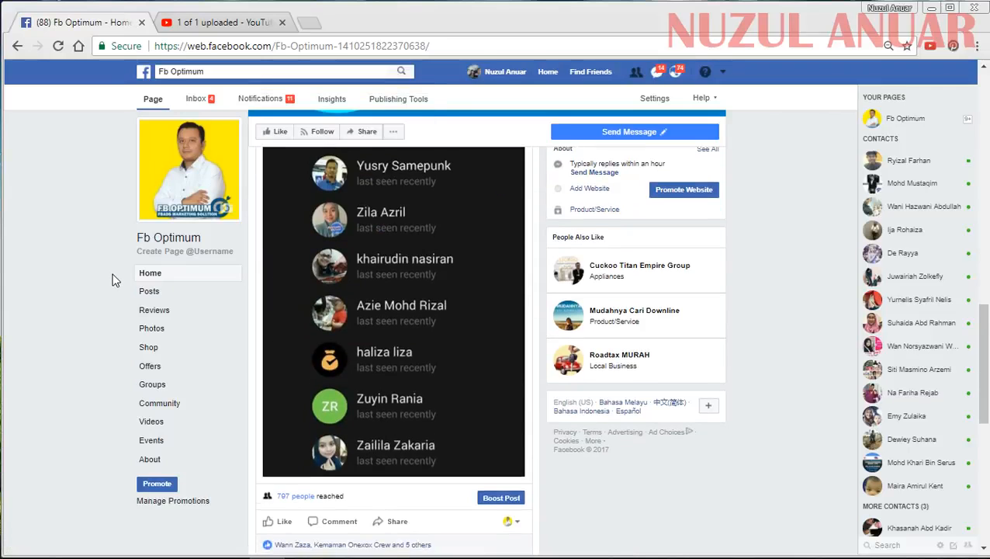
{"action": "scroll", "coordinate": [115, 280], "scroll_direction": "down", "scroll_amount": 3}
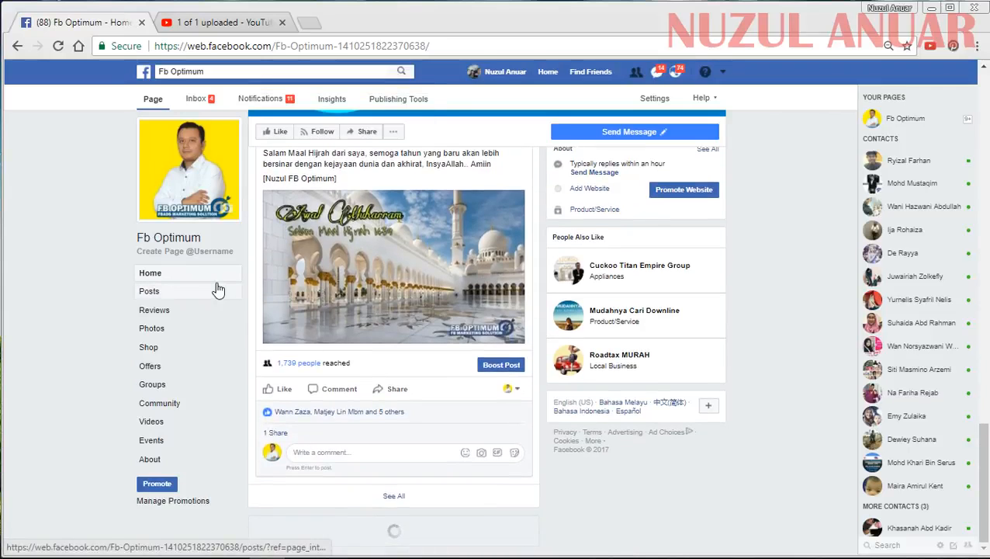
{"action": "scroll", "coordinate": [218, 289], "scroll_direction": "up", "scroll_amount": 8}
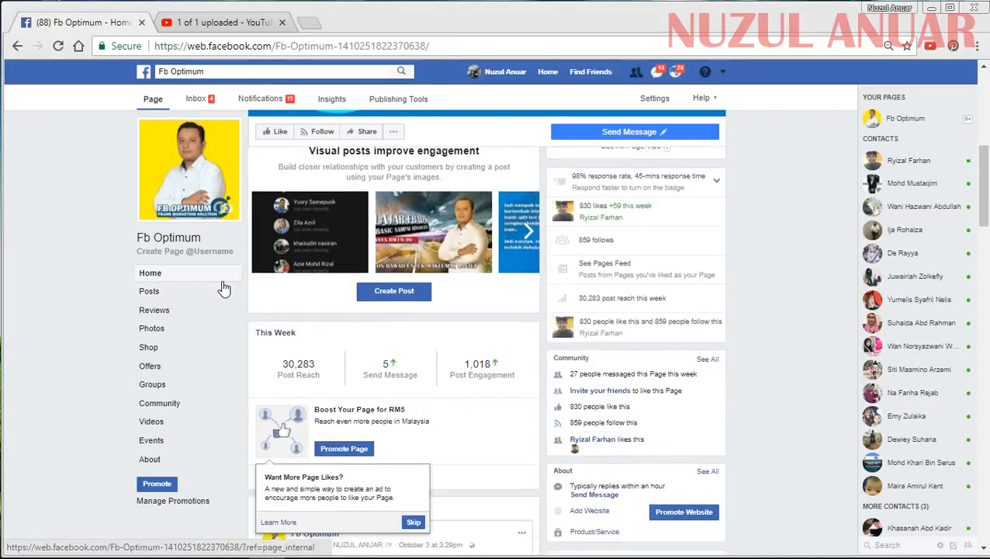
{"action": "scroll", "coordinate": [223, 288], "scroll_direction": "down", "scroll_amount": 10}
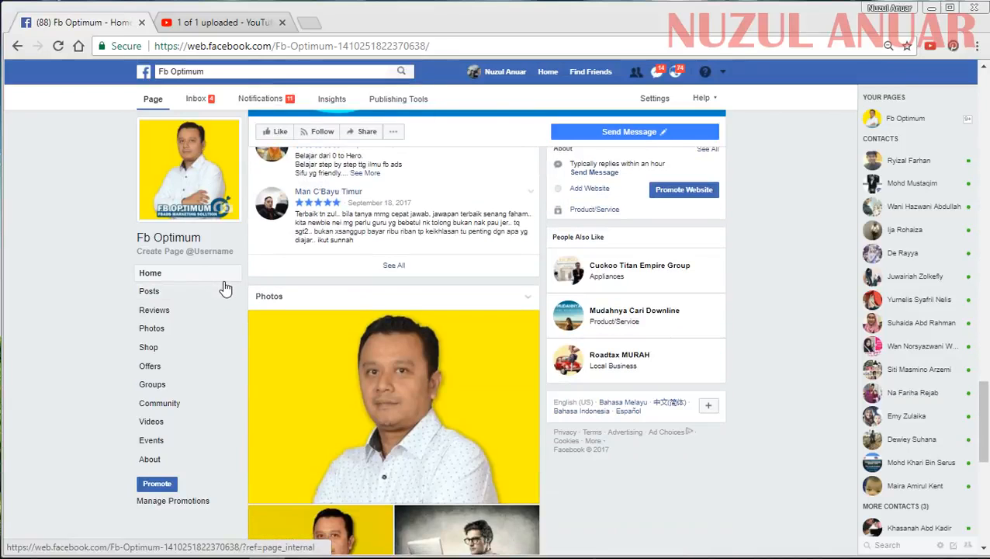
{"action": "scroll", "coordinate": [224, 288], "scroll_direction": "down", "scroll_amount": 6}
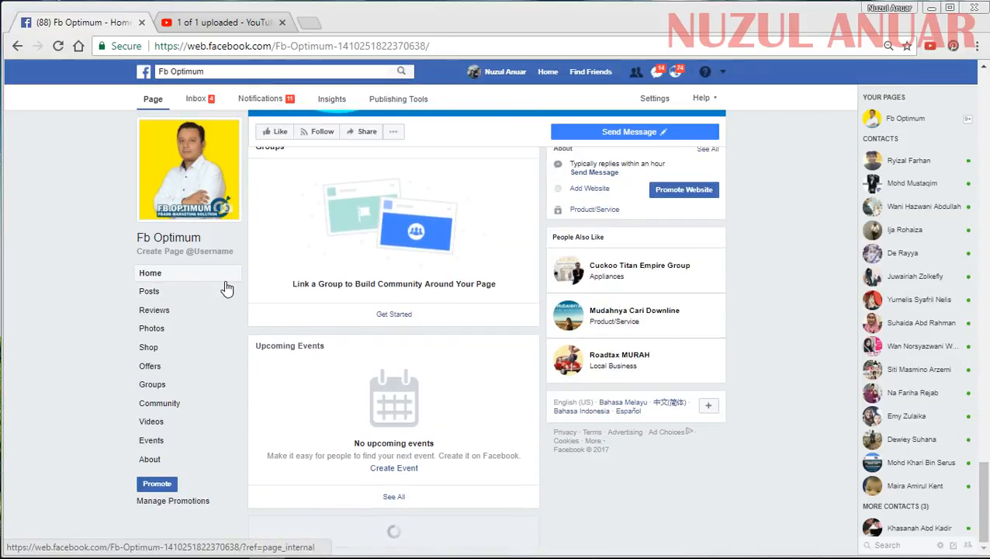
{"action": "scroll", "coordinate": [226, 288], "scroll_direction": "up", "scroll_amount": 5}
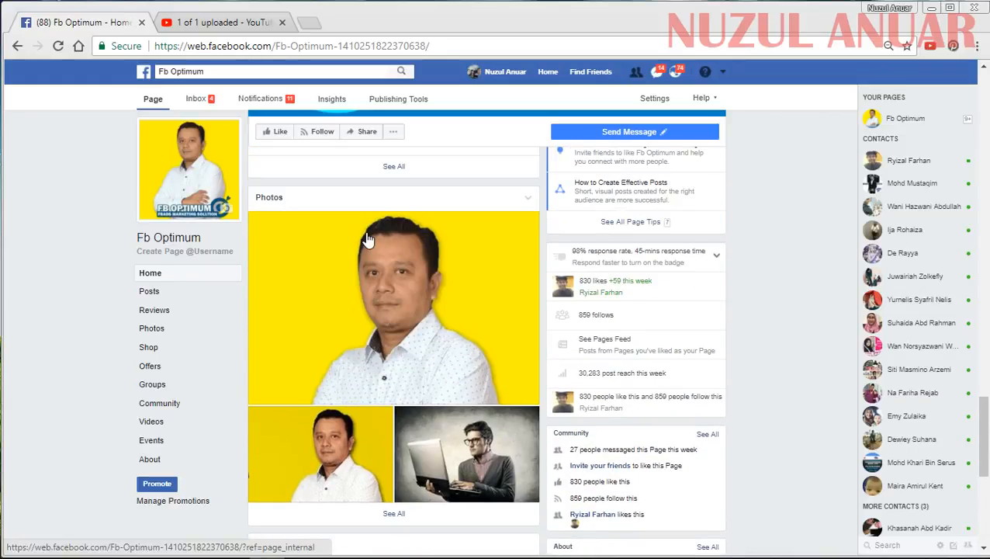
{"action": "scroll", "coordinate": [621, 294], "scroll_direction": "up", "scroll_amount": 5}
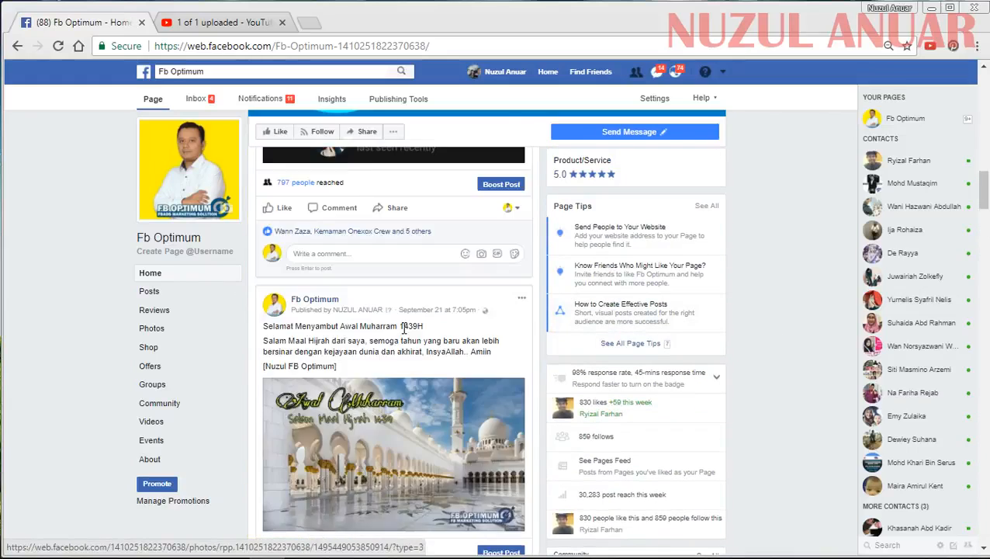
{"action": "scroll", "coordinate": [400, 329], "scroll_direction": "up", "scroll_amount": 2}
{"action": "scroll", "coordinate": [400, 330], "scroll_direction": "down", "scroll_amount": 5}
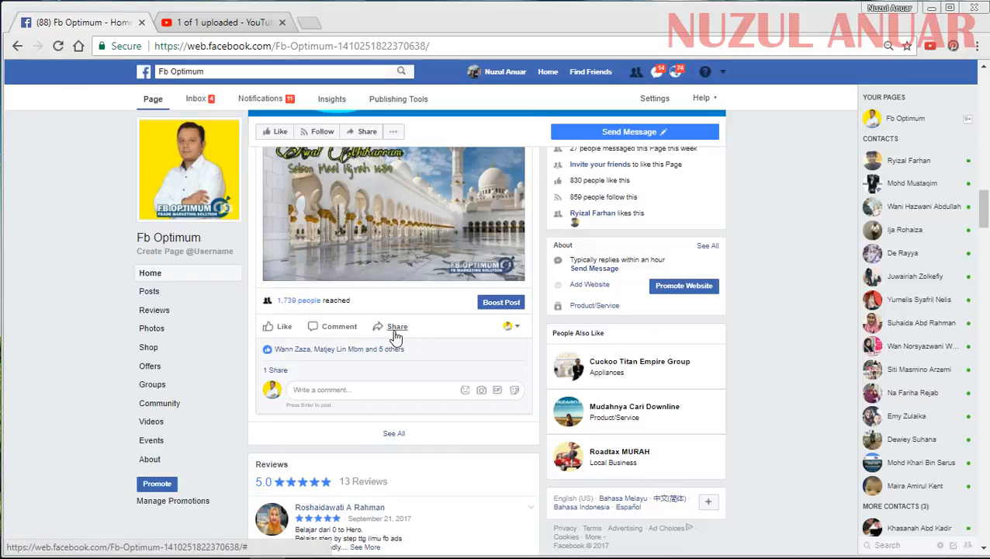
Open the page's full list of posts and examine the September 18 post advertising the FB marketing class.
{"action": "left_click", "coordinate": [394, 433]}
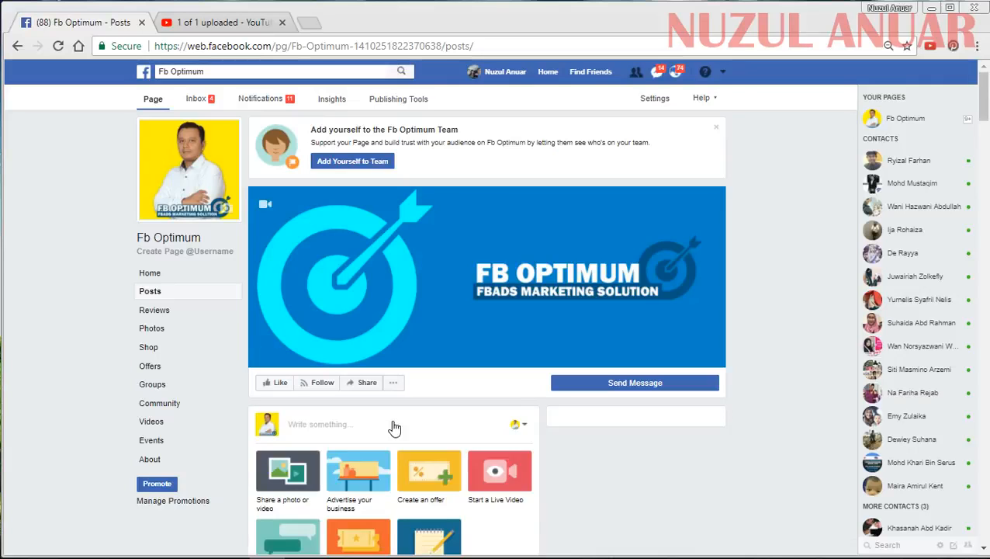
{"action": "scroll", "coordinate": [394, 427], "scroll_direction": "down", "scroll_amount": 3}
{"action": "scroll", "coordinate": [279, 419], "scroll_direction": "down", "scroll_amount": 15}
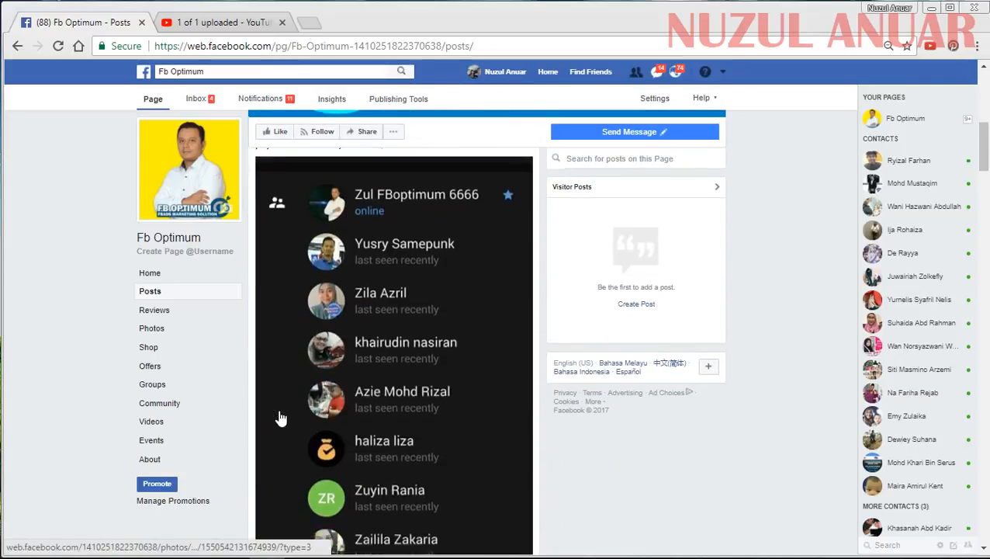
{"action": "scroll", "coordinate": [281, 413], "scroll_direction": "down", "scroll_amount": 3}
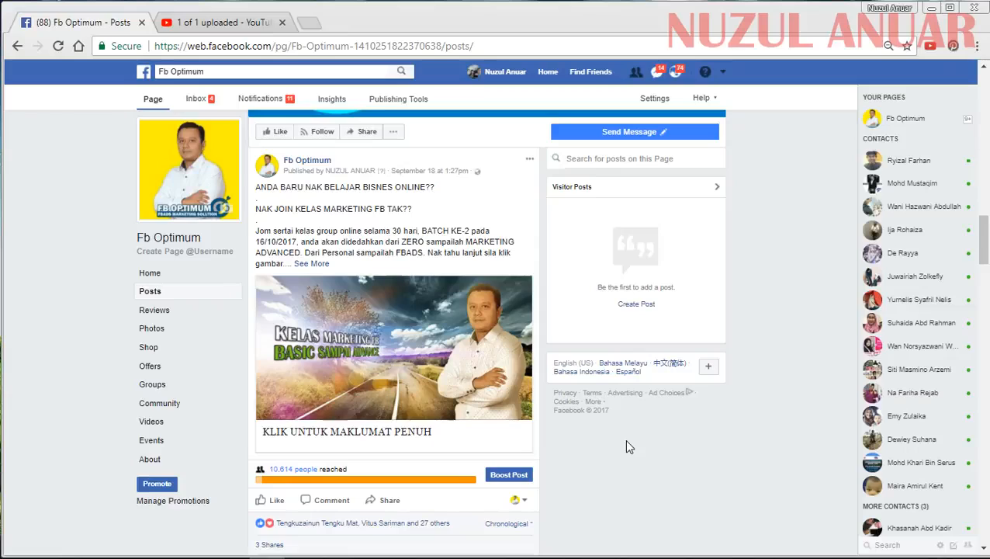
{"action": "scroll", "coordinate": [534, 442], "scroll_direction": "up", "scroll_amount": 1}
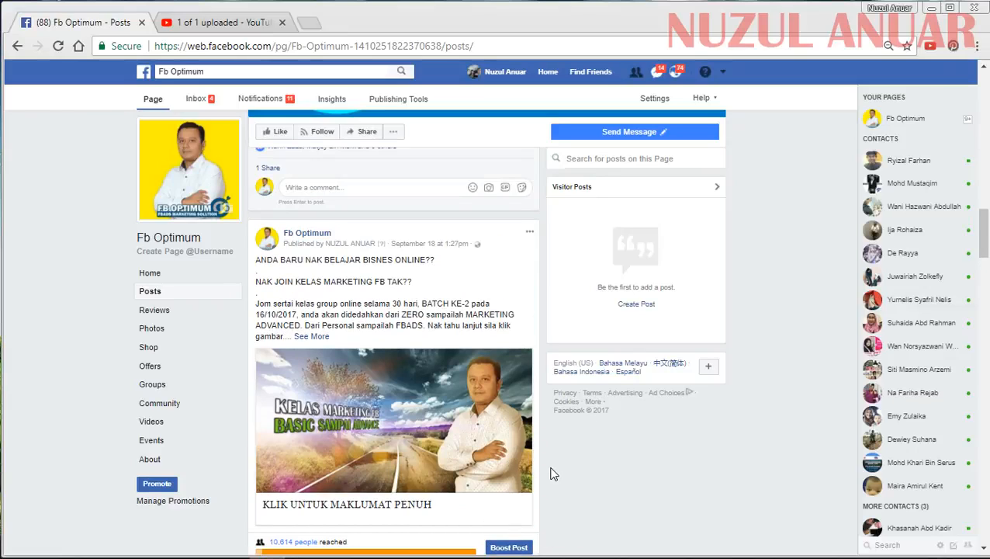
{"action": "scroll", "coordinate": [567, 508], "scroll_direction": "down", "scroll_amount": 1}
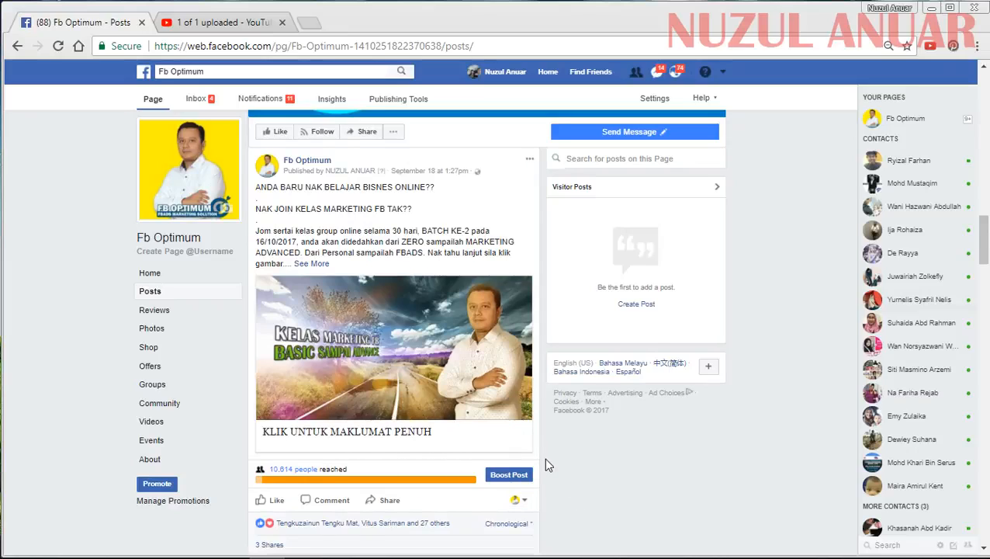
{"action": "scroll", "coordinate": [545, 459], "scroll_direction": "up", "scroll_amount": 1}
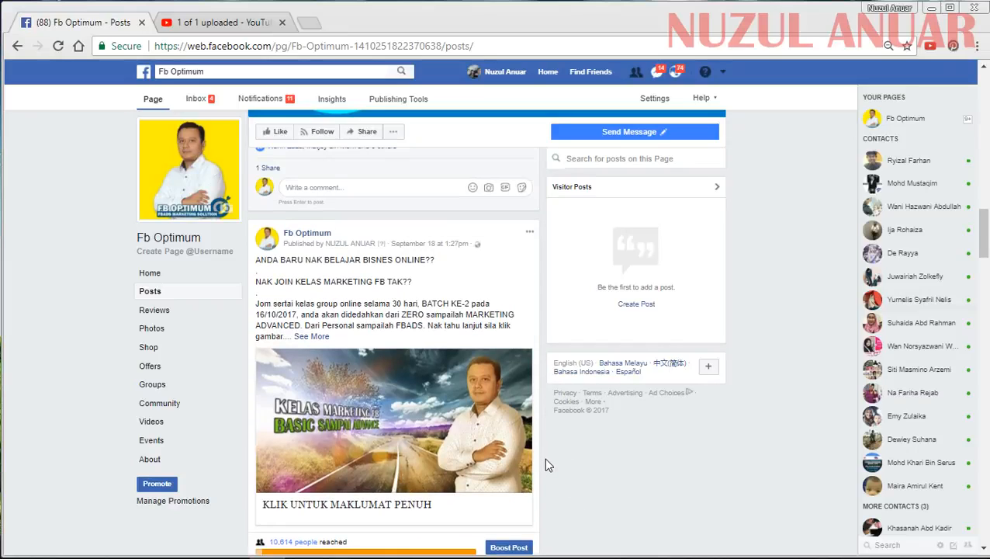
{"action": "scroll", "coordinate": [544, 457], "scroll_direction": "up", "scroll_amount": 6}
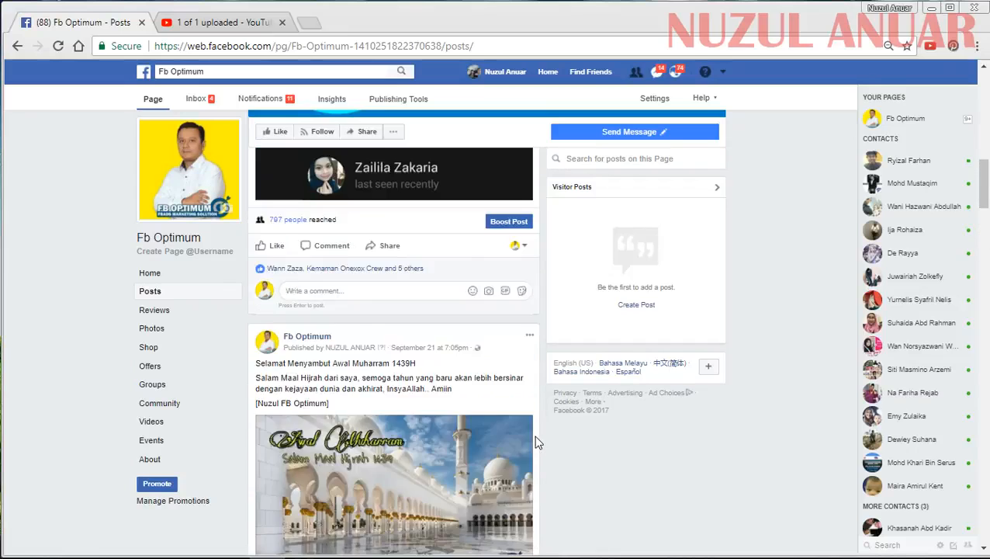
{"action": "scroll", "coordinate": [534, 435], "scroll_direction": "up", "scroll_amount": 9}
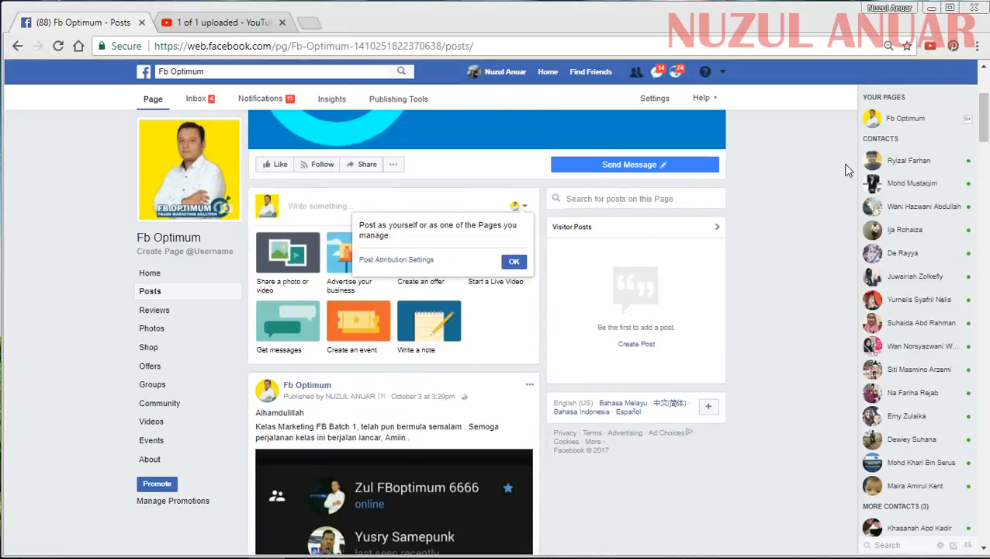
{"action": "scroll", "coordinate": [756, 403], "scroll_direction": "up", "scroll_amount": 3}
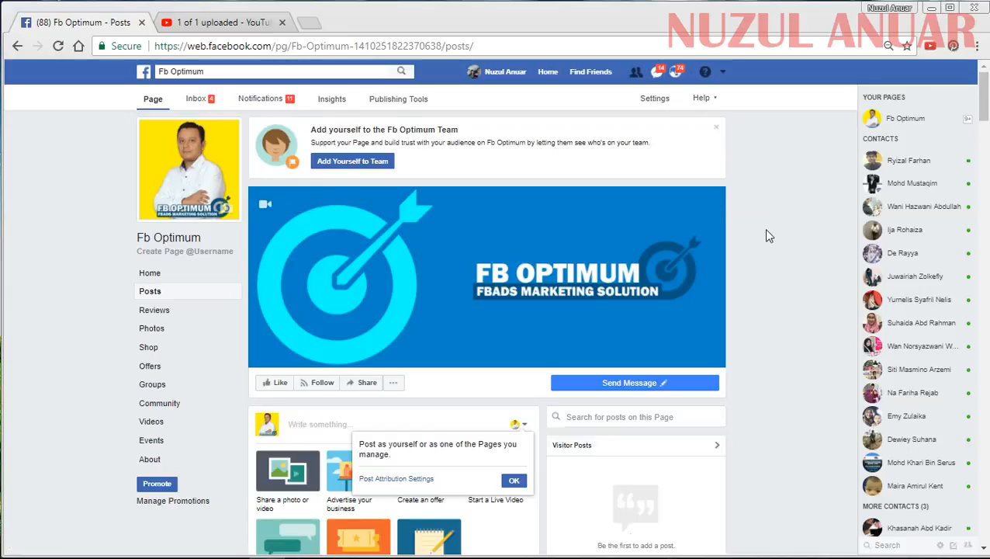
Start creating a new ad in Ads Manager.
{"action": "left_click", "coordinate": [722, 72]}
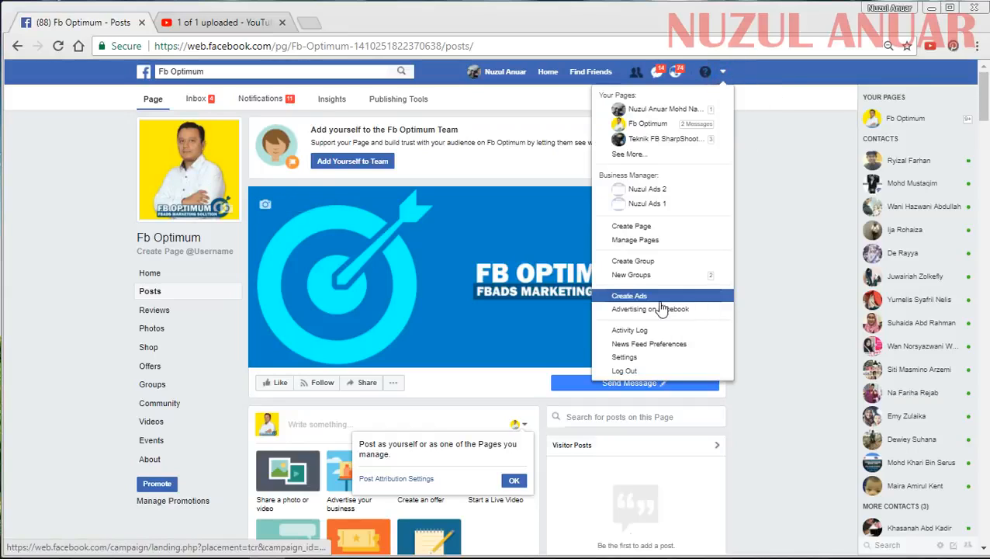
{"action": "left_click", "coordinate": [782, 159]}
{"action": "left_click", "coordinate": [723, 72]}
{"action": "left_click", "coordinate": [629, 296]}
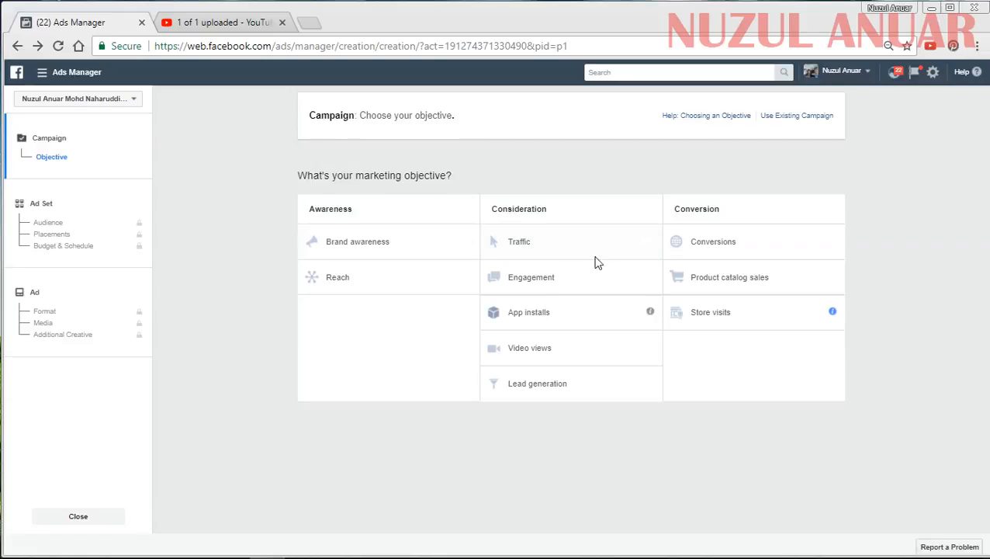
Choose the Engagement objective, name the campaign IKLAN KELAS 1 and continue to the ad set.
{"action": "left_click", "coordinate": [548, 280]}
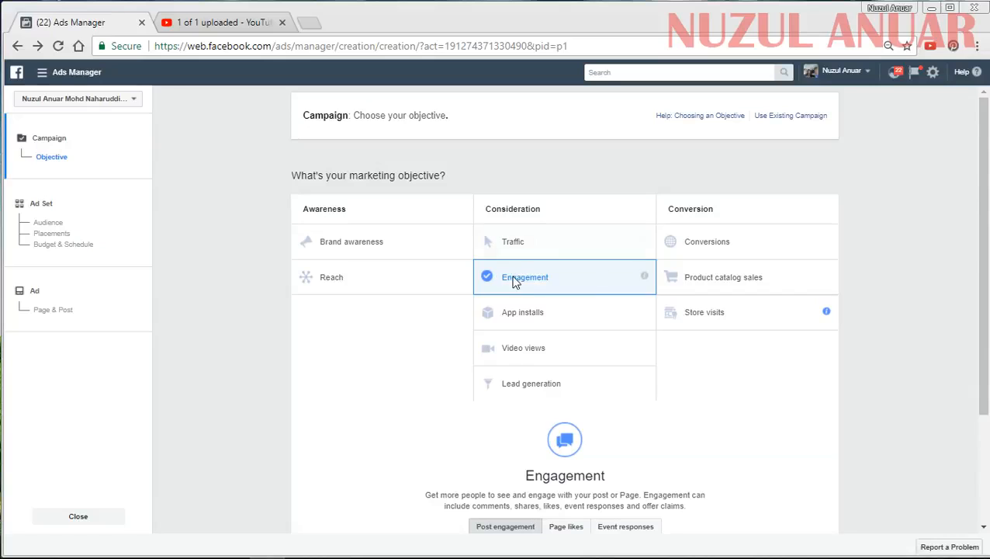
{"action": "scroll", "coordinate": [402, 357], "scroll_direction": "down", "scroll_amount": 2}
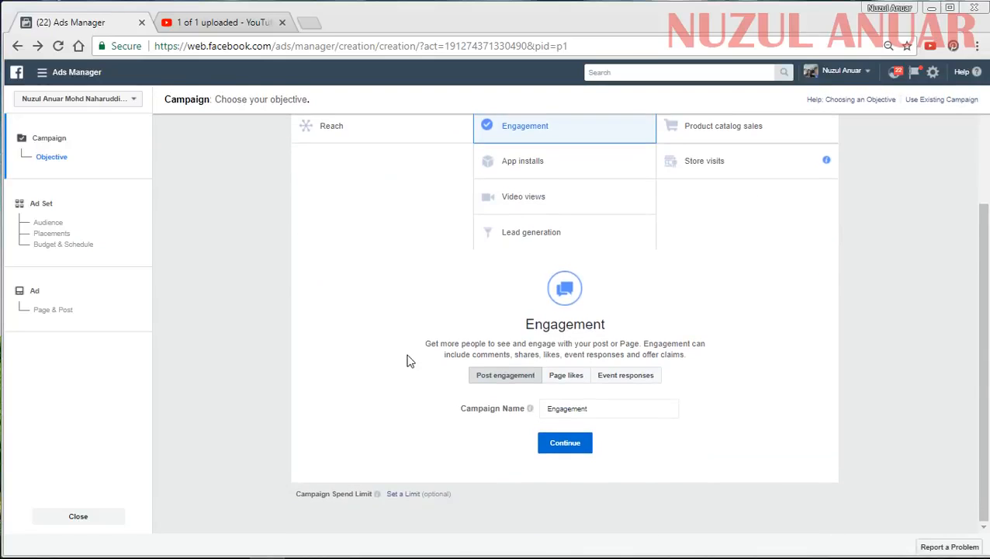
{"action": "double_click", "coordinate": [599, 408]}
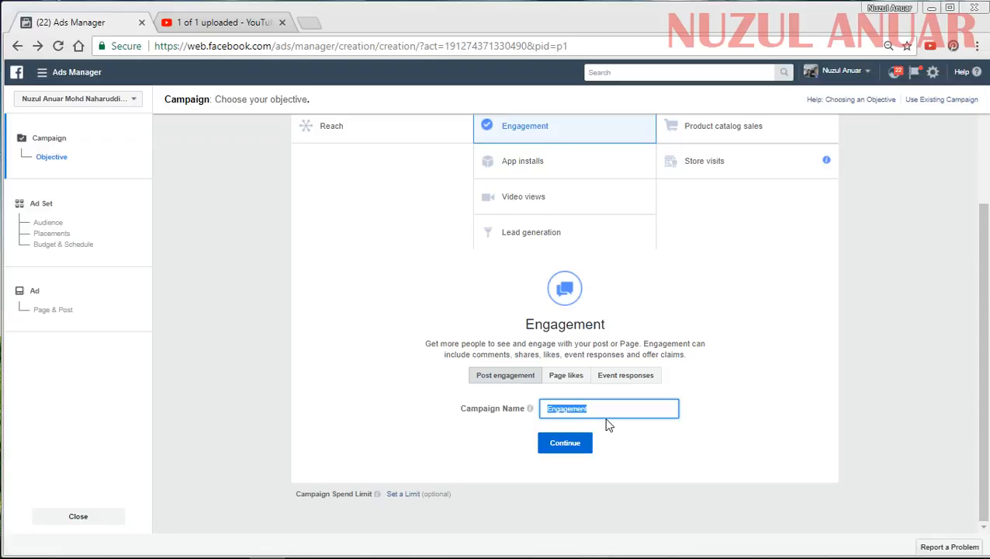
{"action": "key", "text": "BackSpace"}
{"action": "type", "text": "IKLAN KELAS 1"}
{"action": "left_click", "coordinate": [585, 449]}
{"action": "left_click", "coordinate": [567, 450]}
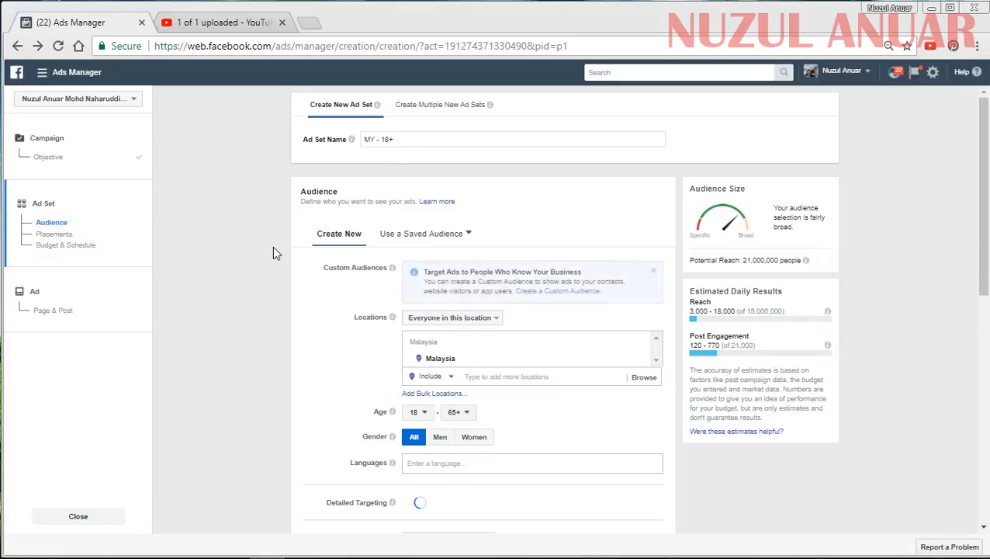
Look through the new ad set's audience, placements and budget sections, expanding the advanced budget and schedule options.
{"action": "scroll", "coordinate": [272, 246], "scroll_direction": "down", "scroll_amount": 1}
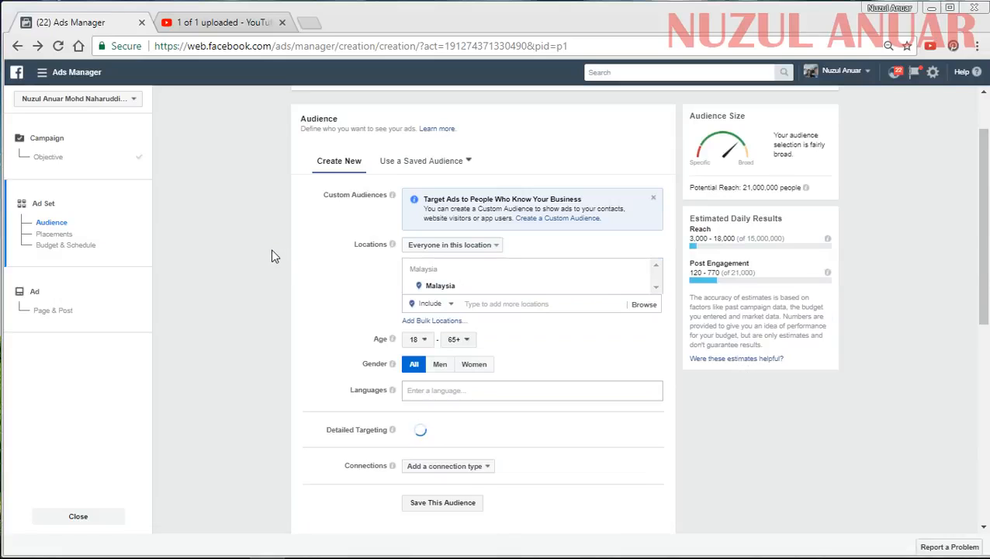
{"action": "scroll", "coordinate": [968, 434], "scroll_direction": "down", "scroll_amount": 10}
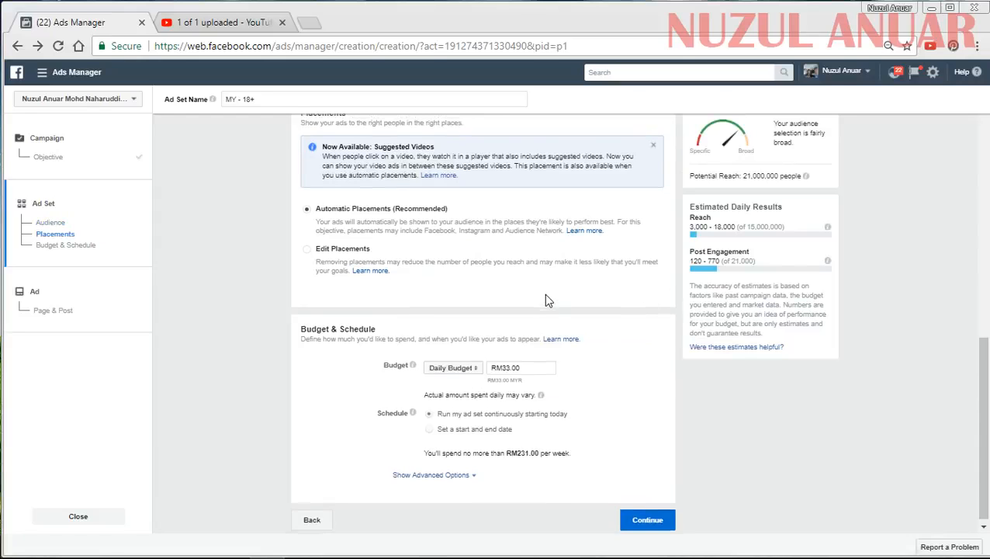
{"action": "scroll", "coordinate": [544, 293], "scroll_direction": "up", "scroll_amount": 1}
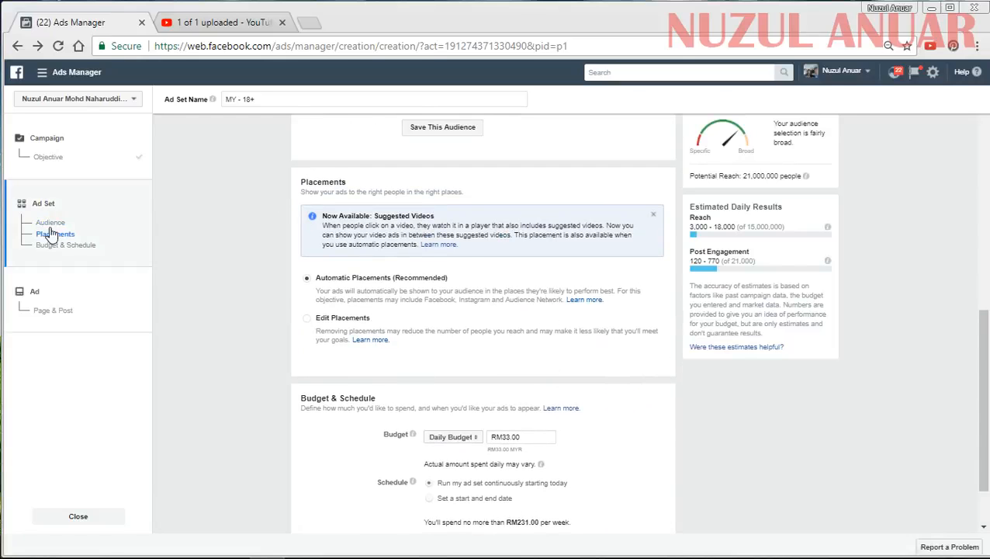
{"action": "scroll", "coordinate": [423, 264], "scroll_direction": "down", "scroll_amount": 1}
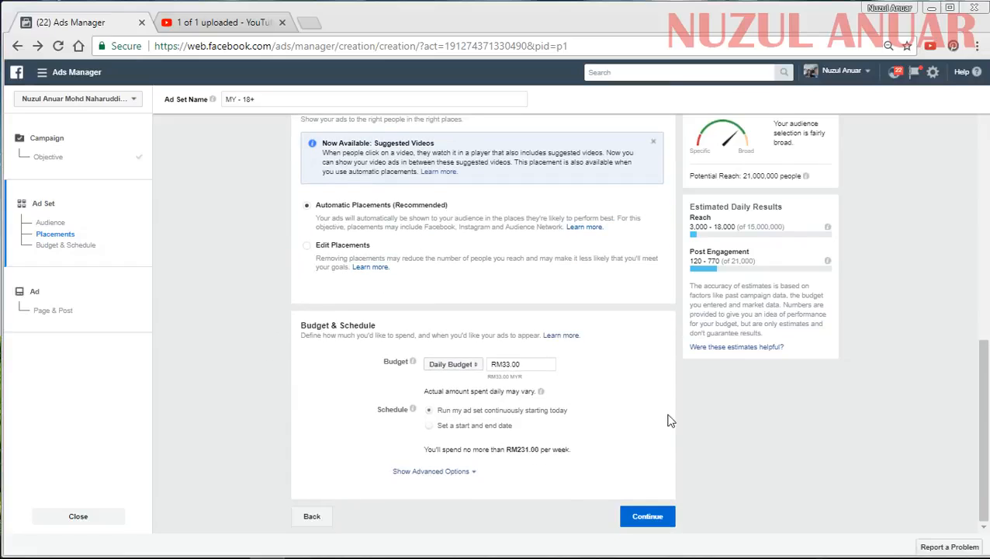
{"action": "scroll", "coordinate": [982, 411], "scroll_direction": "up", "scroll_amount": 1}
{"action": "scroll", "coordinate": [982, 411], "scroll_direction": "down", "scroll_amount": 1}
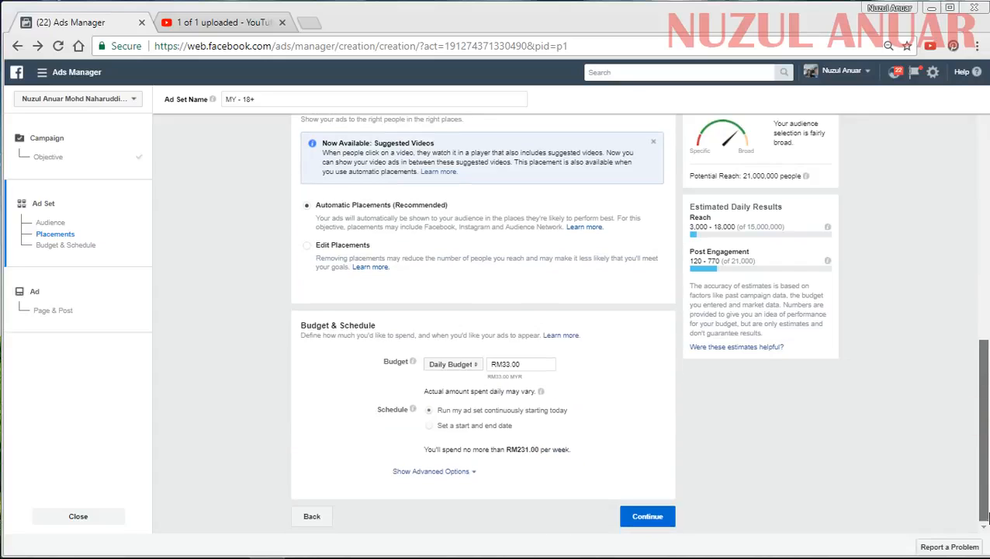
{"action": "left_click", "coordinate": [446, 471]}
{"action": "scroll", "coordinate": [373, 380], "scroll_direction": "down", "scroll_amount": 2}
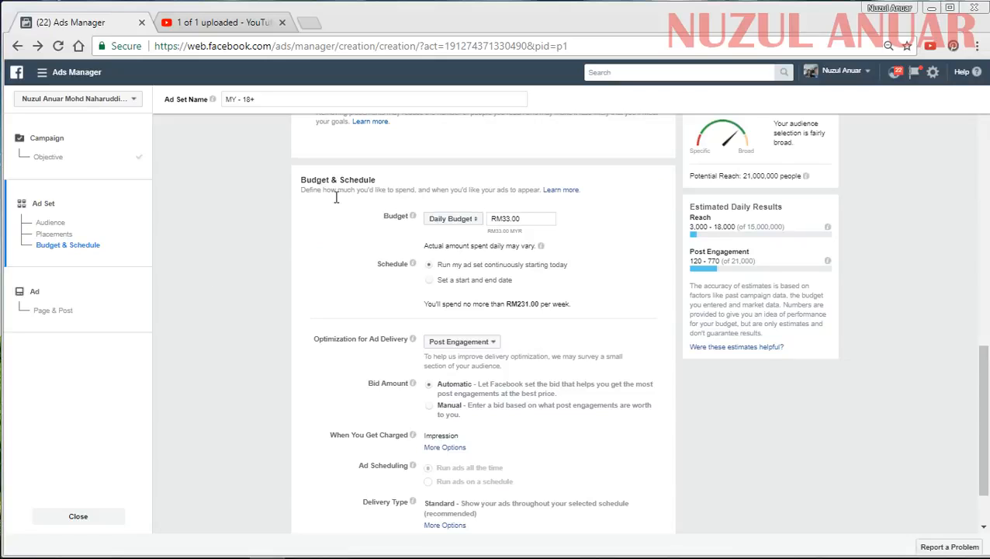
{"action": "scroll", "coordinate": [463, 435], "scroll_direction": "up", "scroll_amount": 10}
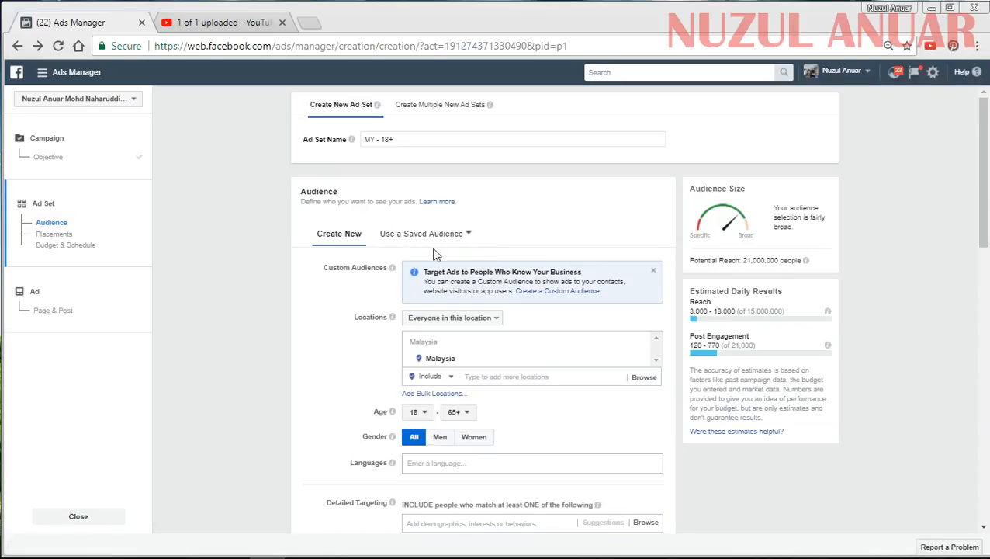
Set the audience's age range to 25–45, try limiting the gender to Men and return it to All.
{"action": "scroll", "coordinate": [443, 249], "scroll_direction": "down", "scroll_amount": 1}
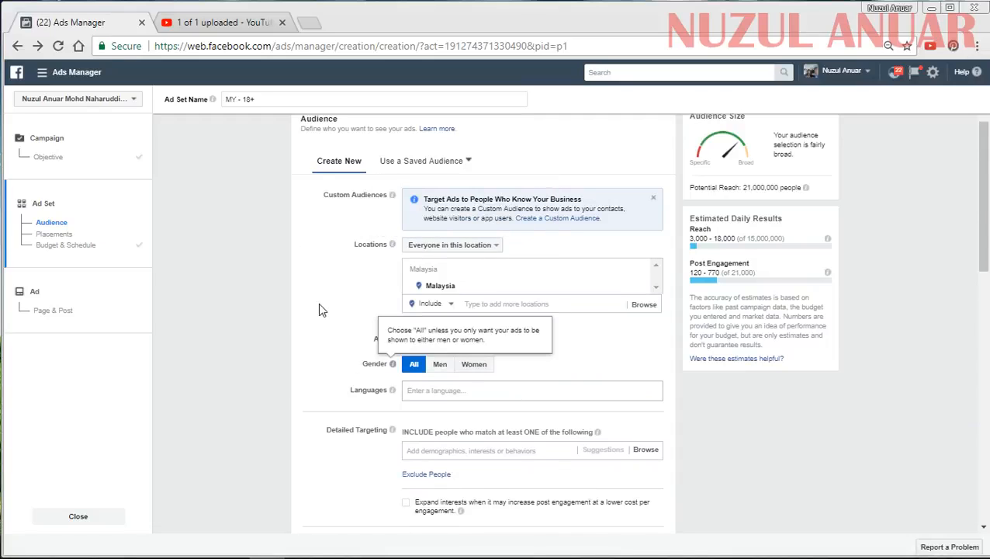
{"action": "scroll", "coordinate": [483, 301], "scroll_direction": "down", "scroll_amount": 1}
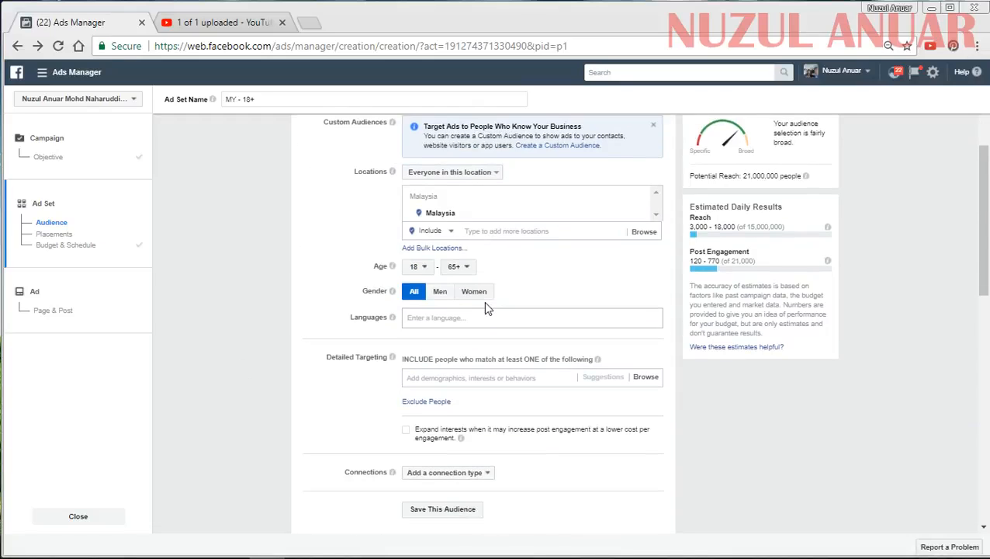
{"action": "scroll", "coordinate": [484, 301], "scroll_direction": "up", "scroll_amount": 1}
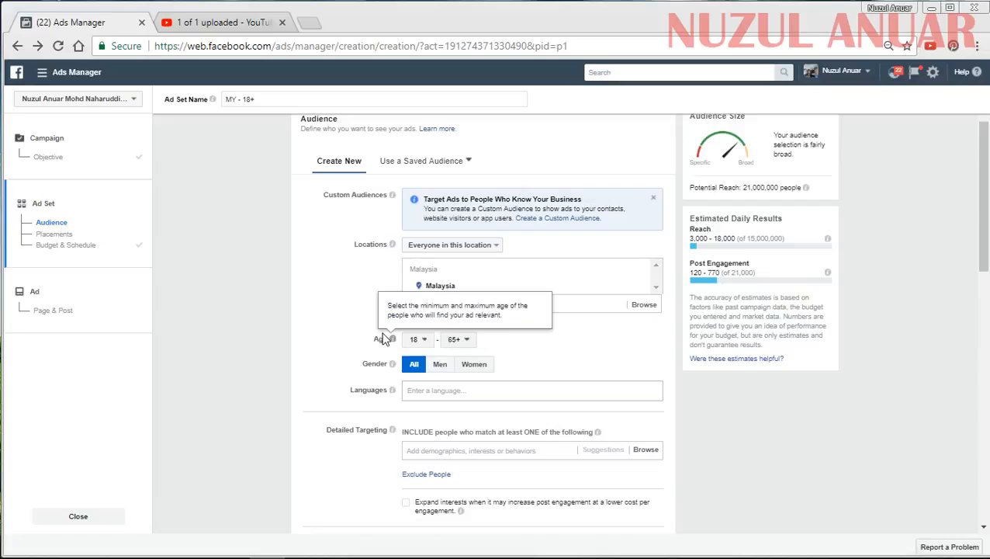
{"action": "scroll", "coordinate": [345, 318], "scroll_direction": "down", "scroll_amount": 1}
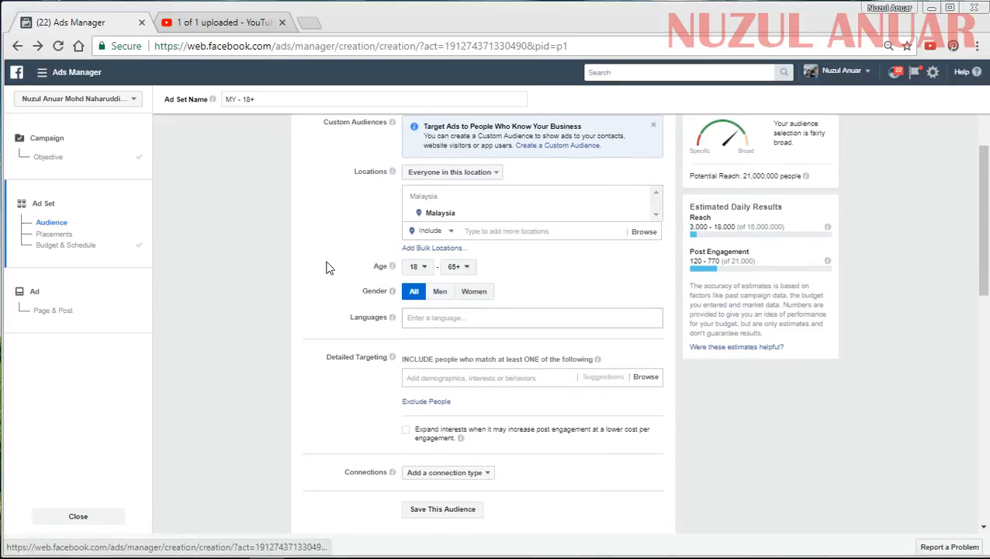
{"action": "left_click", "coordinate": [424, 269]}
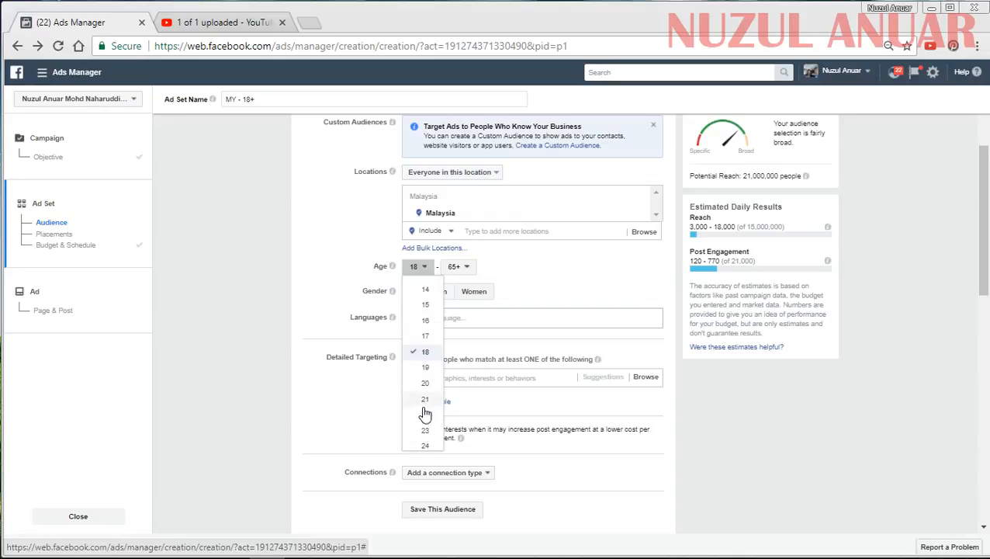
{"action": "scroll", "coordinate": [425, 419], "scroll_direction": "down", "scroll_amount": 1}
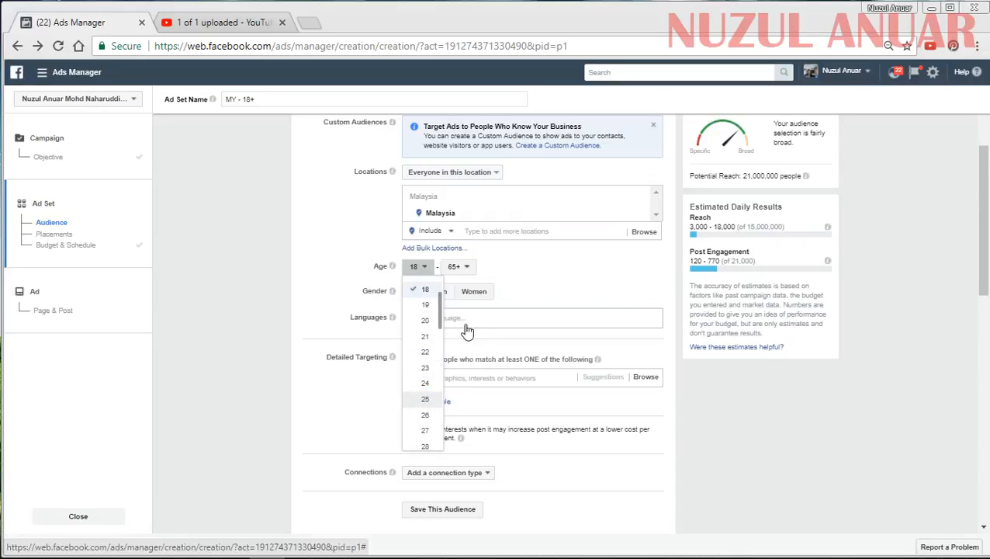
{"action": "left_click", "coordinate": [465, 268]}
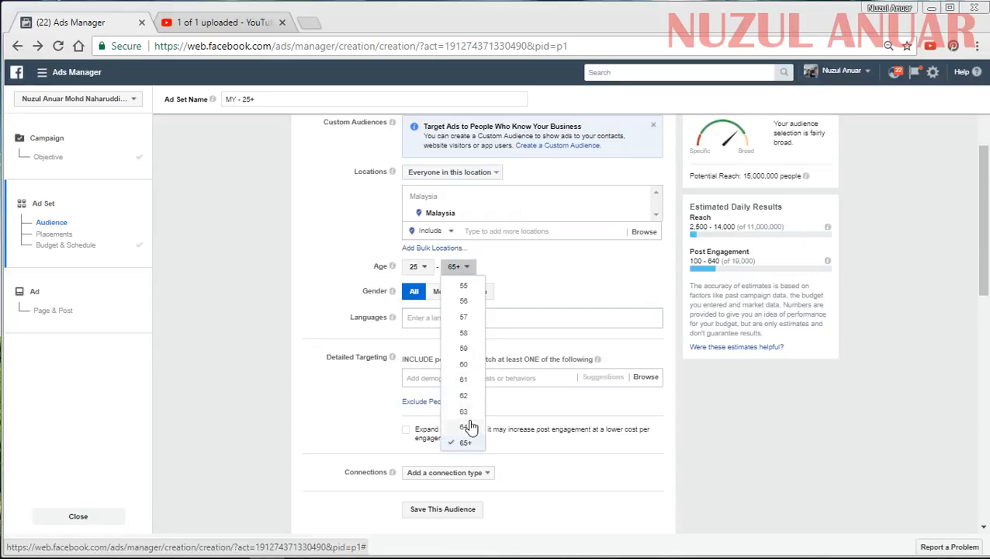
{"action": "scroll", "coordinate": [474, 420], "scroll_direction": "up", "scroll_amount": 2}
{"action": "scroll", "coordinate": [463, 334], "scroll_direction": "up", "scroll_amount": 5}
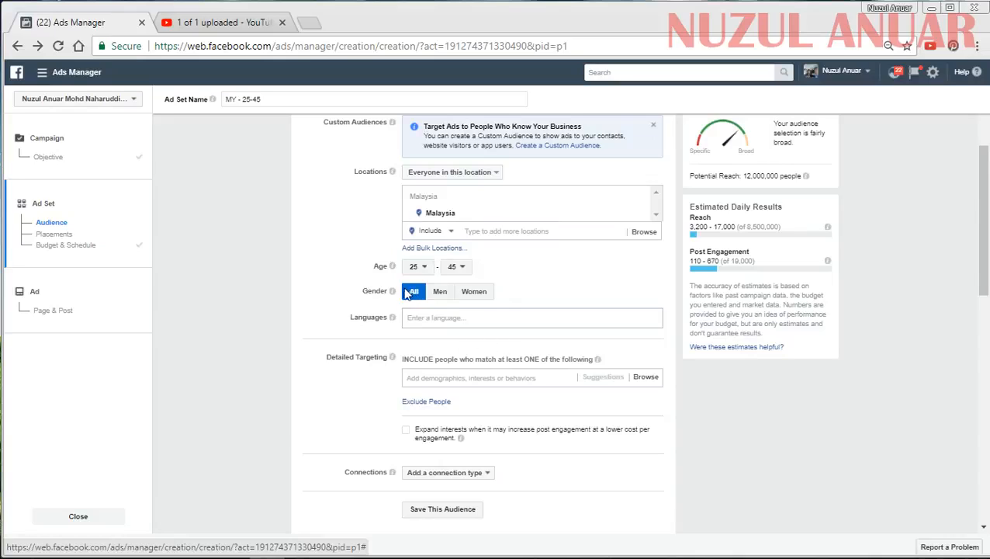
{"action": "left_click", "coordinate": [458, 299]}
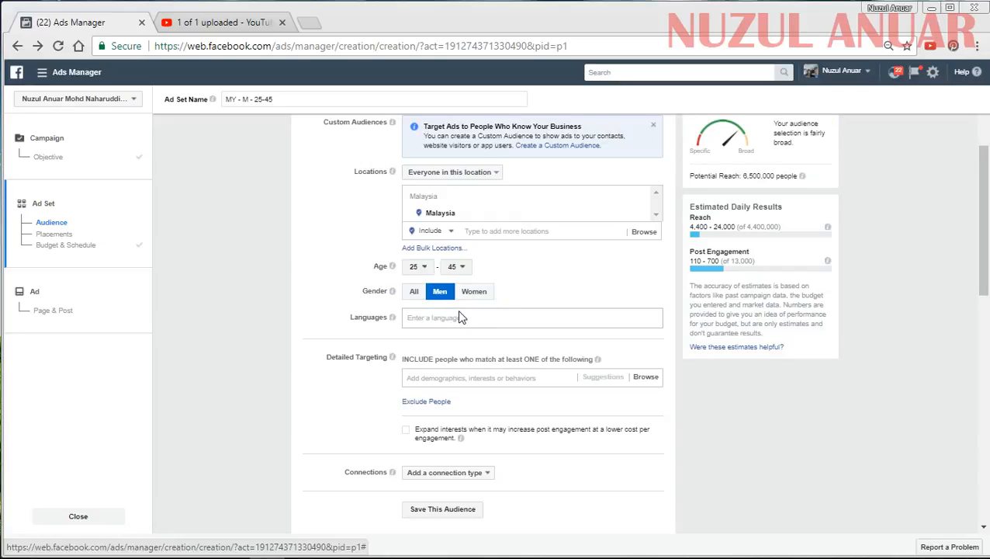
{"action": "left_click", "coordinate": [413, 291]}
Add Malay and English (All) as the audience's languages.
{"action": "left_click", "coordinate": [349, 319]}
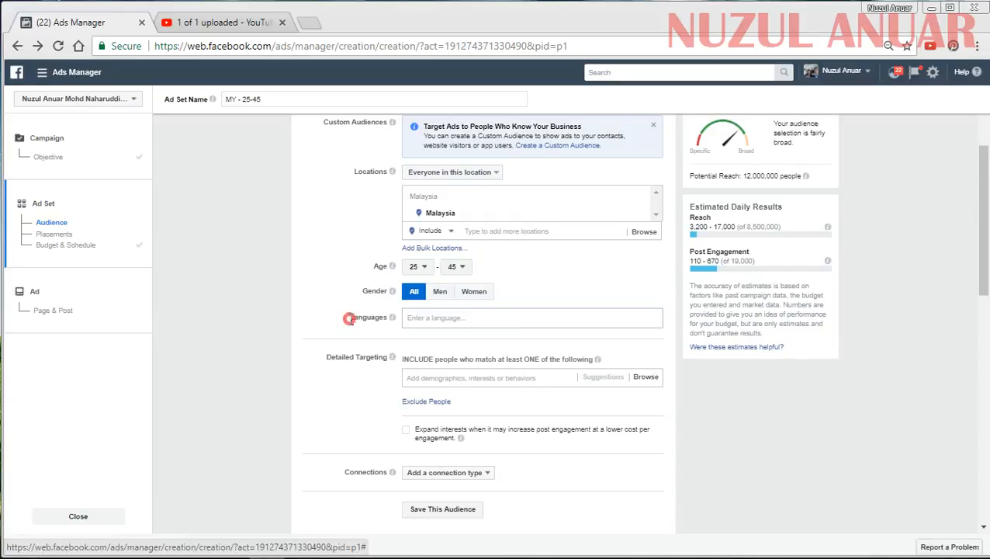
{"action": "left_click", "coordinate": [449, 317]}
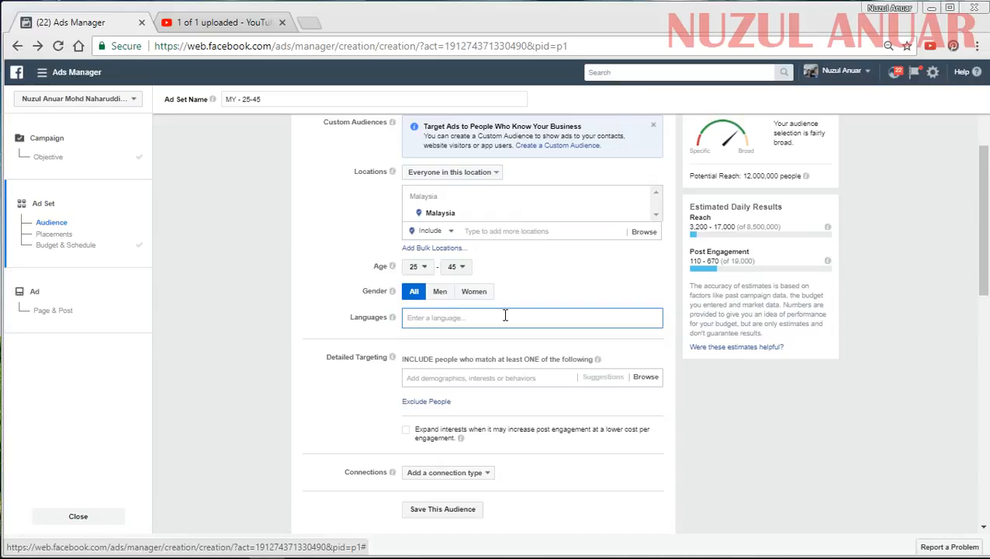
{"action": "type", "text": "MAL"}
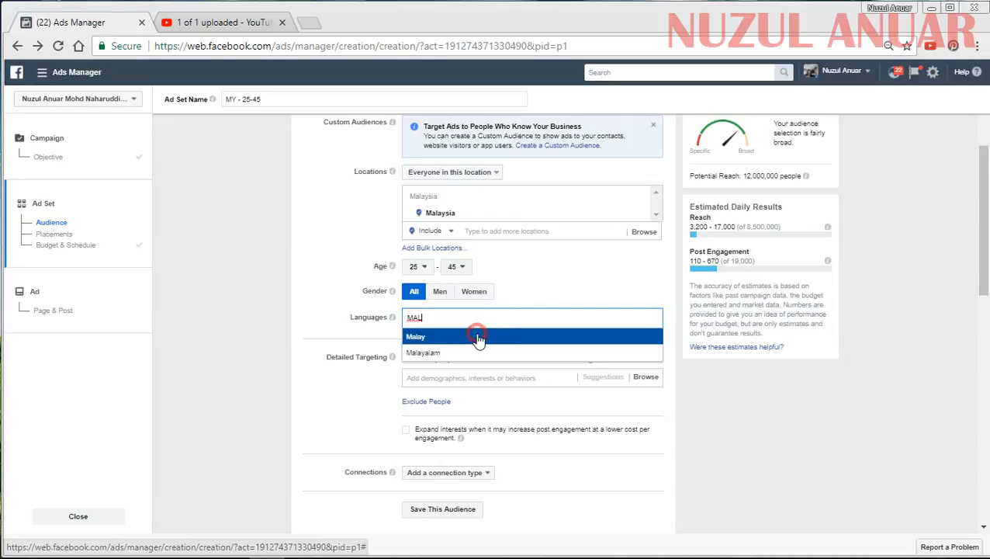
{"action": "key", "text": "Return"}
{"action": "left_click", "coordinate": [443, 332]}
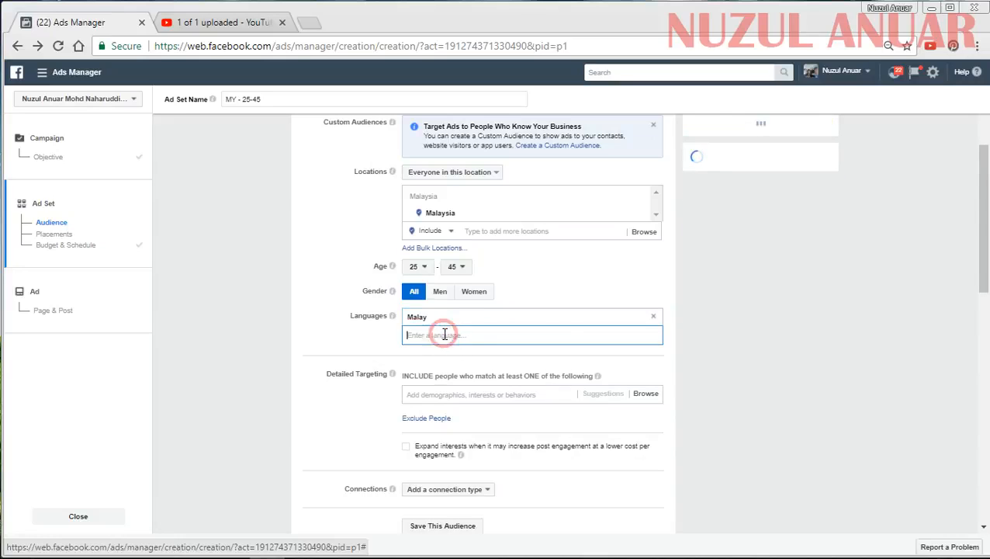
{"action": "type", "text": "EN"}
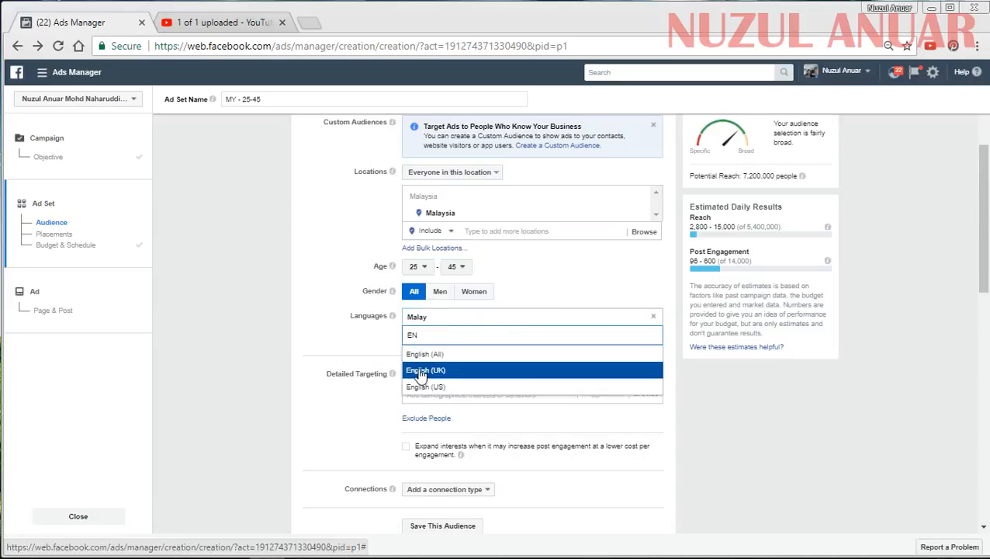
{"action": "left_click", "coordinate": [475, 353]}
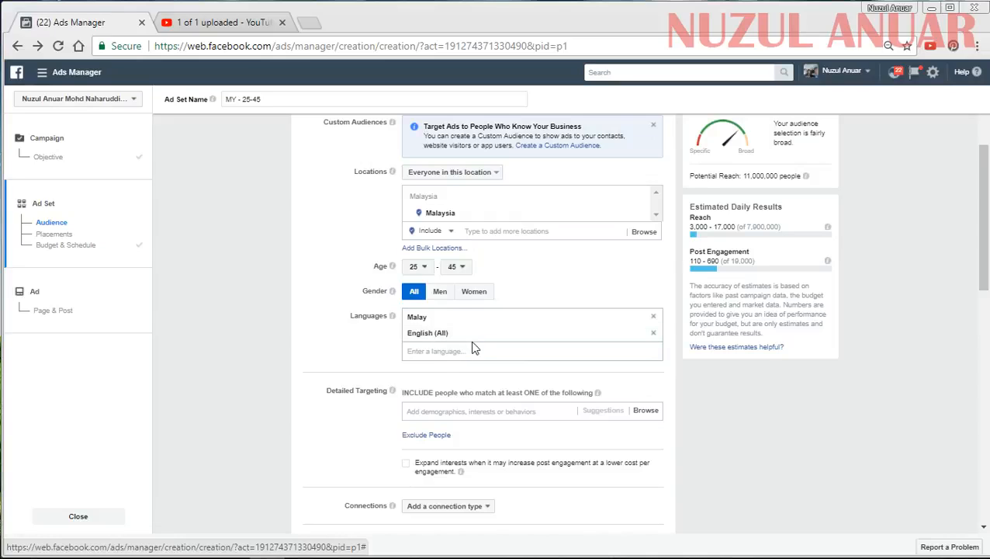
Find and include the SifuFBads interest in the audience's detailed targeting and dismiss the tip.
{"action": "scroll", "coordinate": [483, 363], "scroll_direction": "down", "scroll_amount": 1}
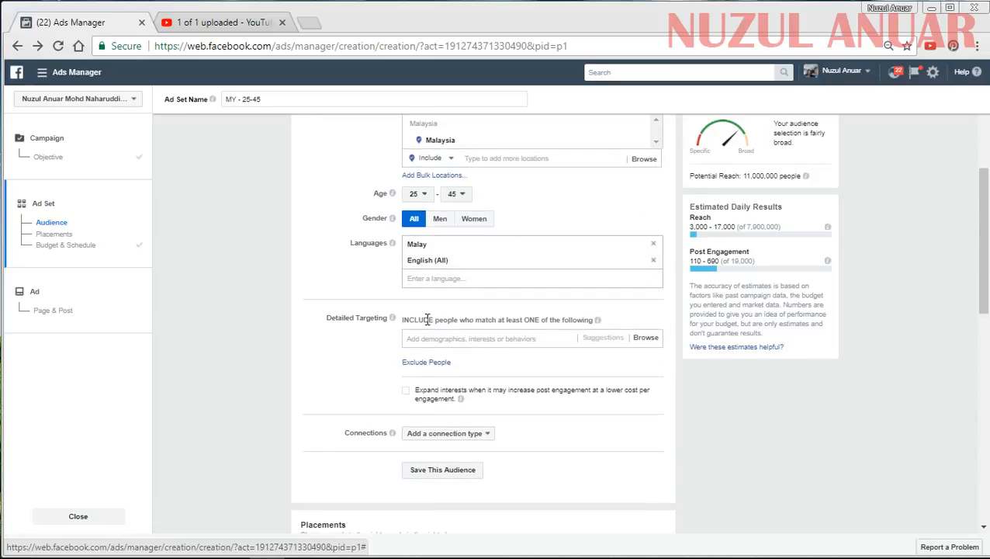
{"action": "left_click", "coordinate": [455, 336]}
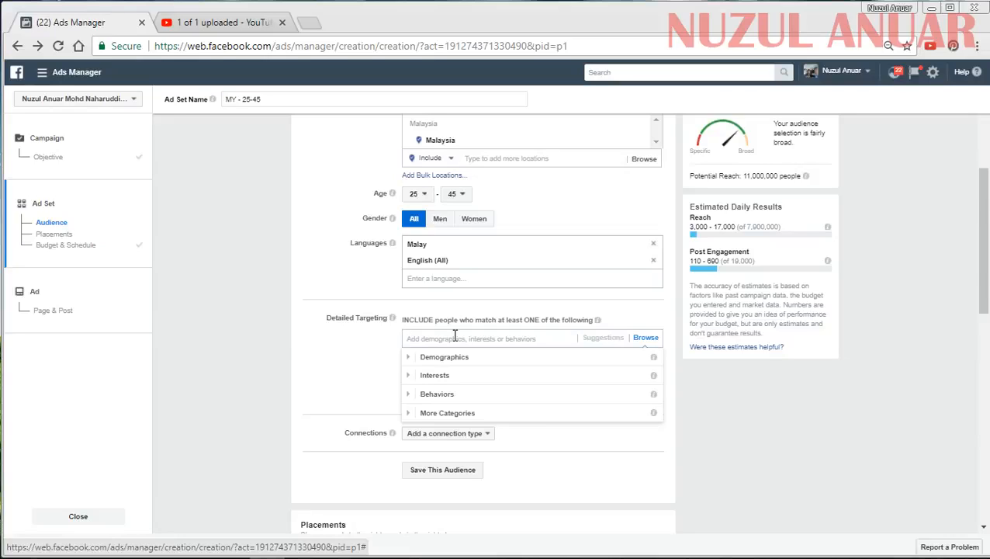
{"action": "type", "text": "SIFU"}
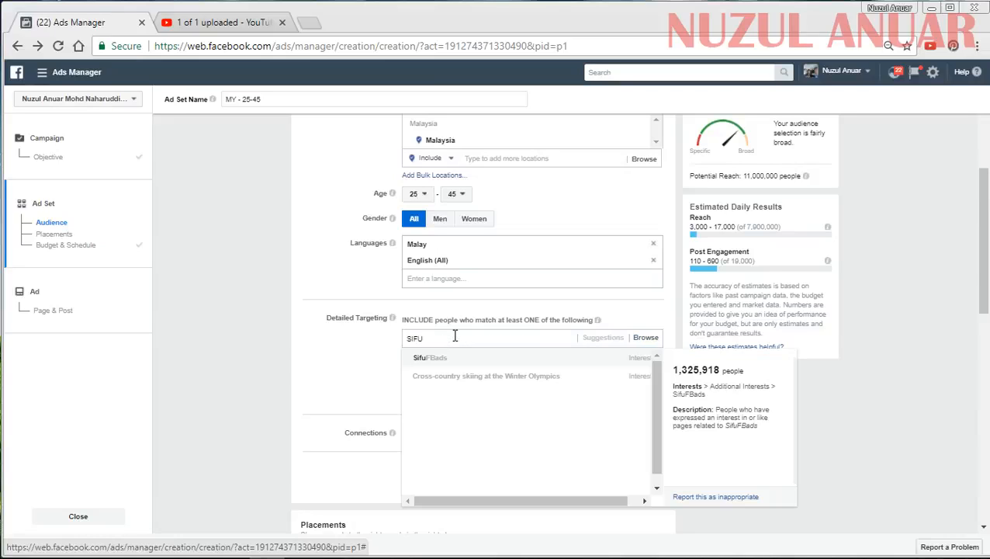
{"action": "left_click", "coordinate": [442, 356]}
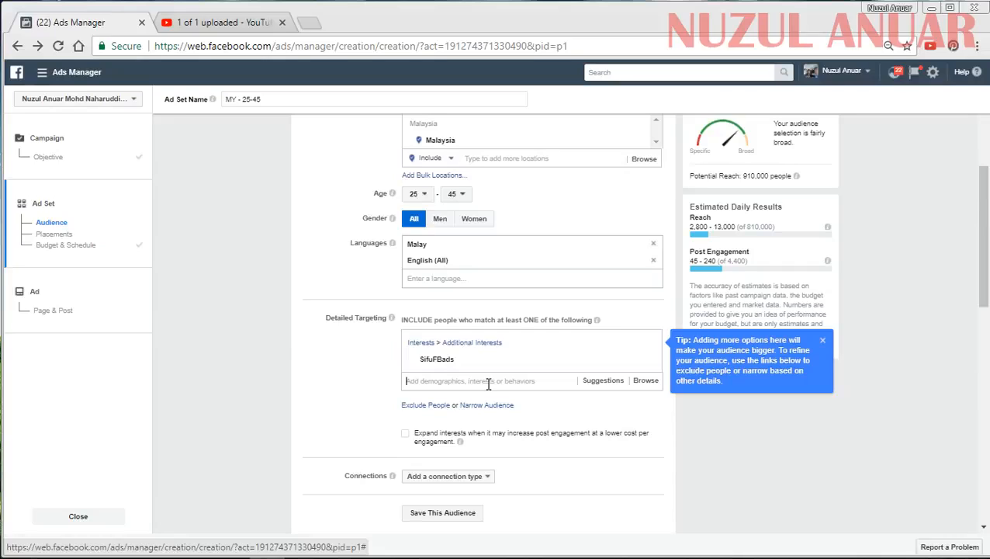
{"action": "left_click", "coordinate": [822, 339]}
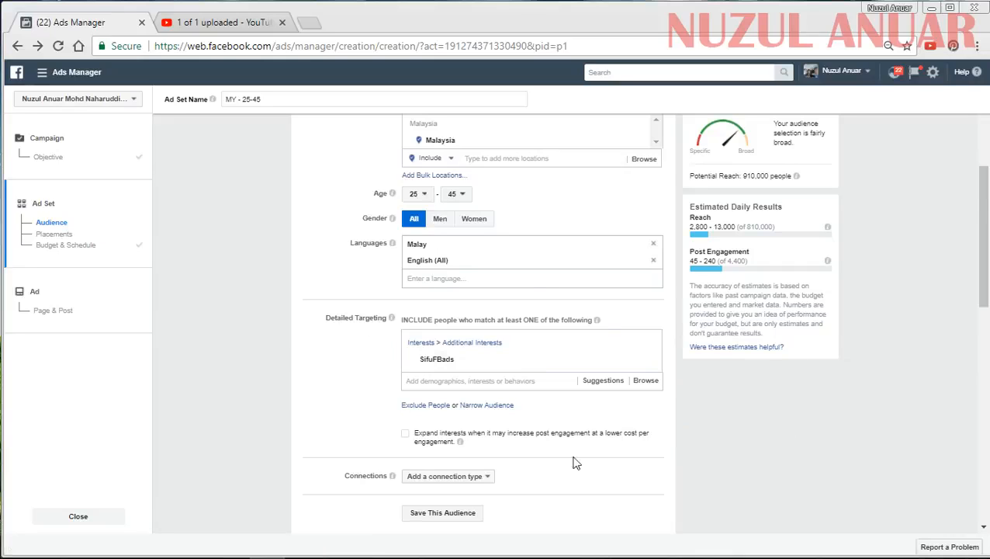
Search the detailed targeting for NEELO and include the Neelofa interest.
{"action": "mouse_move", "coordinate": [448, 363]}
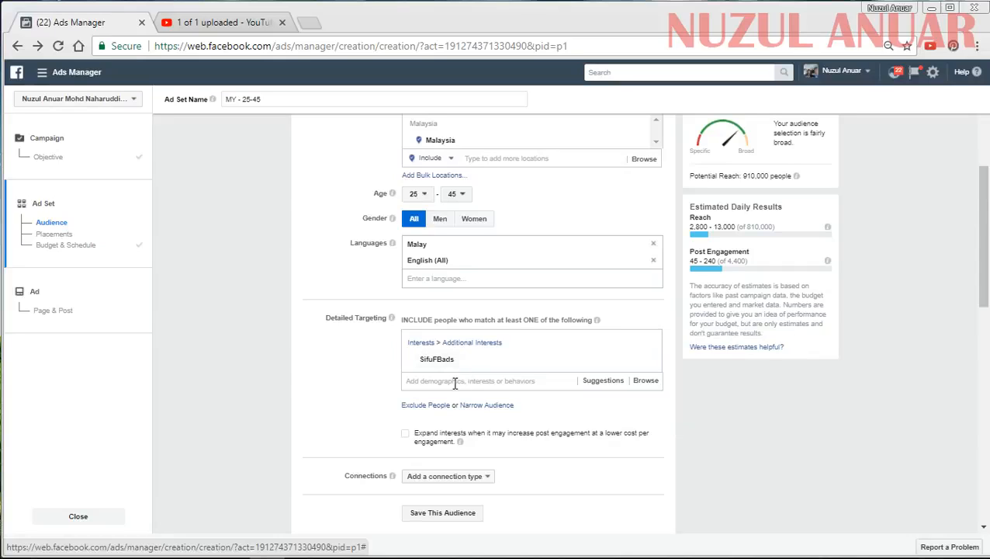
{"action": "left_click", "coordinate": [455, 382]}
{"action": "type", "text": "NELOO"}
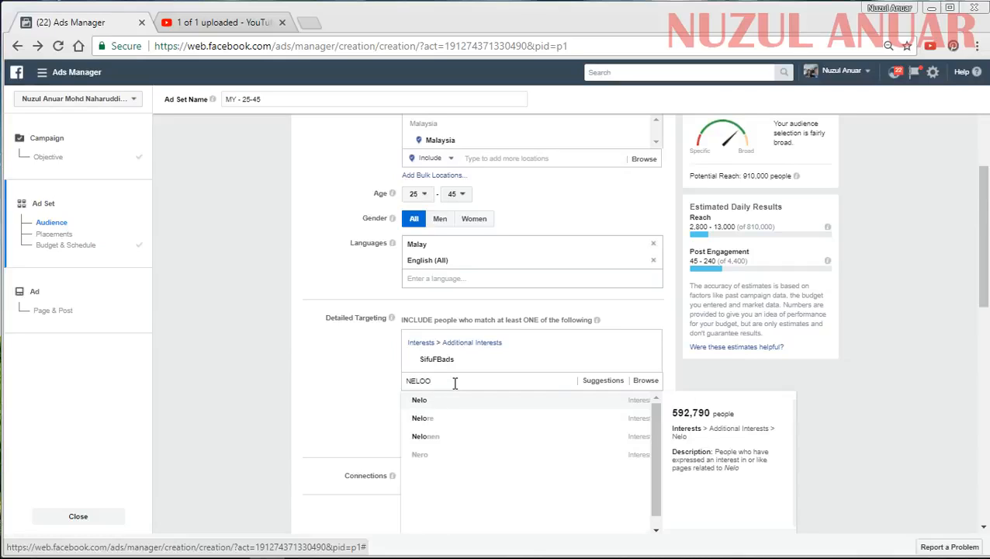
{"action": "key", "text": "BackSpace"}
{"action": "key", "text": "BackSpace"}
{"action": "key", "text": "BackSpace"}
{"action": "key", "text": "BackSpace"}
{"action": "key", "text": "BackSpace"}
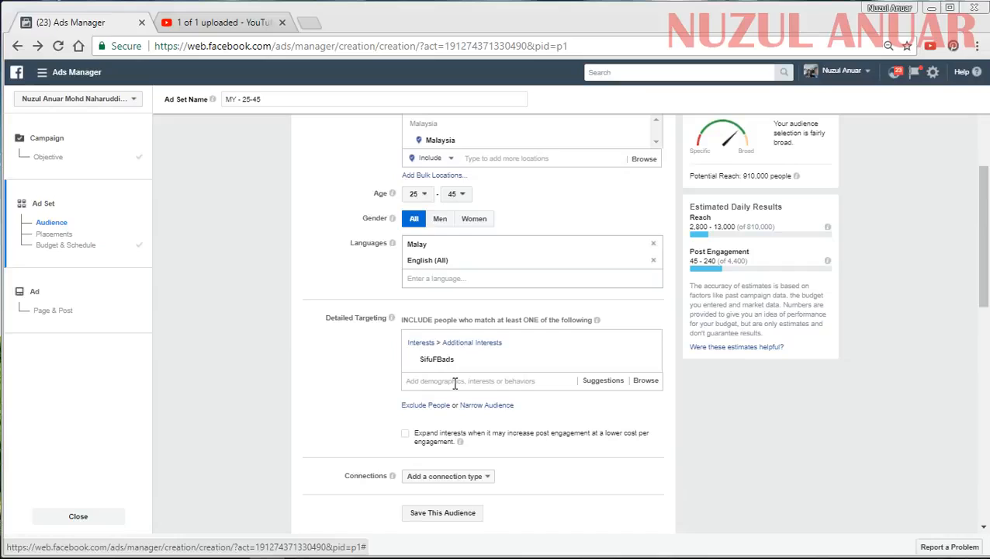
{"action": "type", "text": "NEELO"}
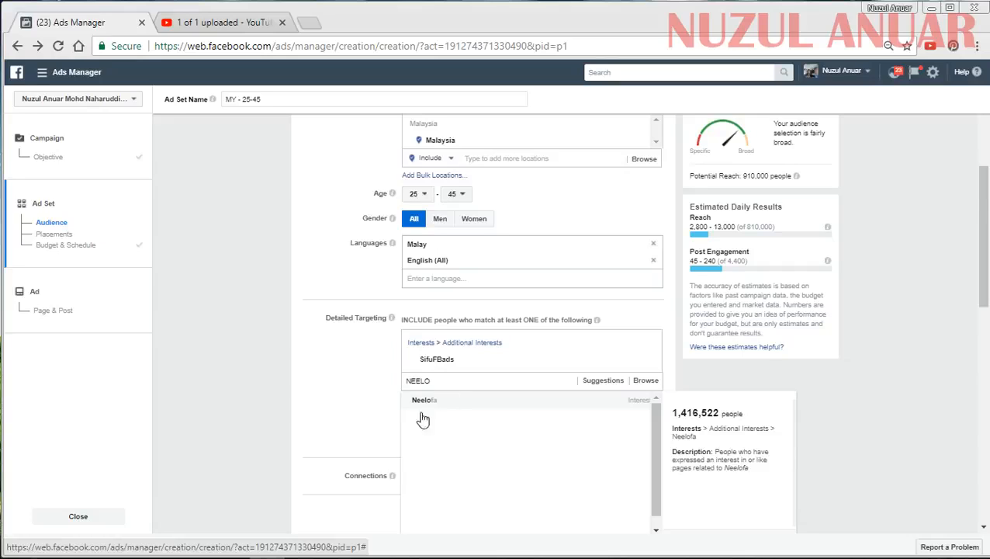
{"action": "left_click", "coordinate": [474, 410]}
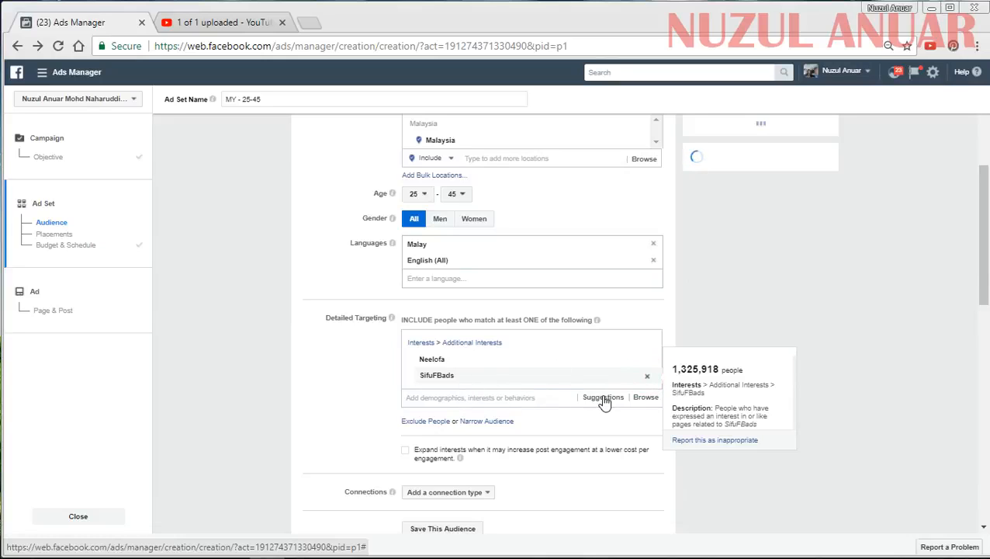
Remove the SifuFBads and Neelofa interests from the detailed targeting and open its category list.
{"action": "left_click", "coordinate": [647, 375]}
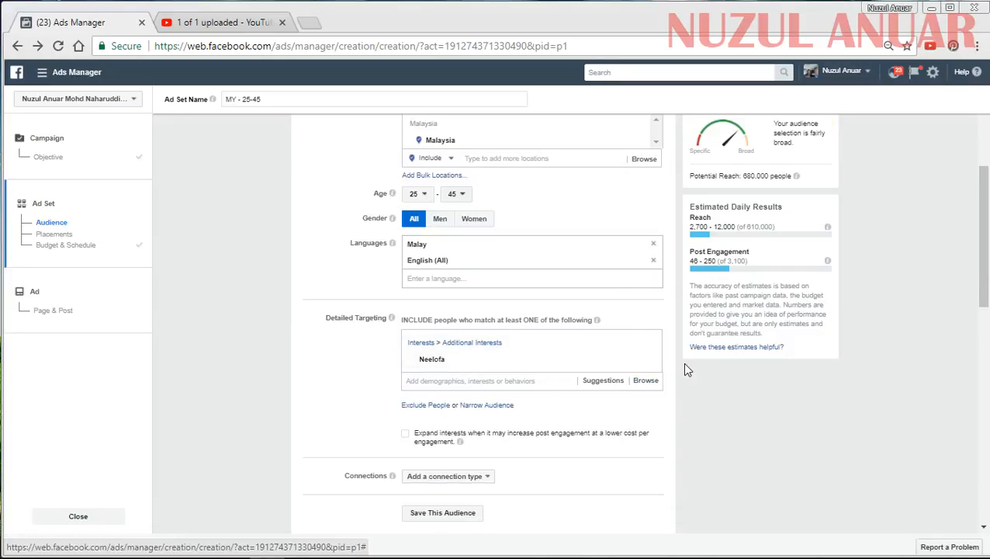
{"action": "left_click", "coordinate": [647, 360]}
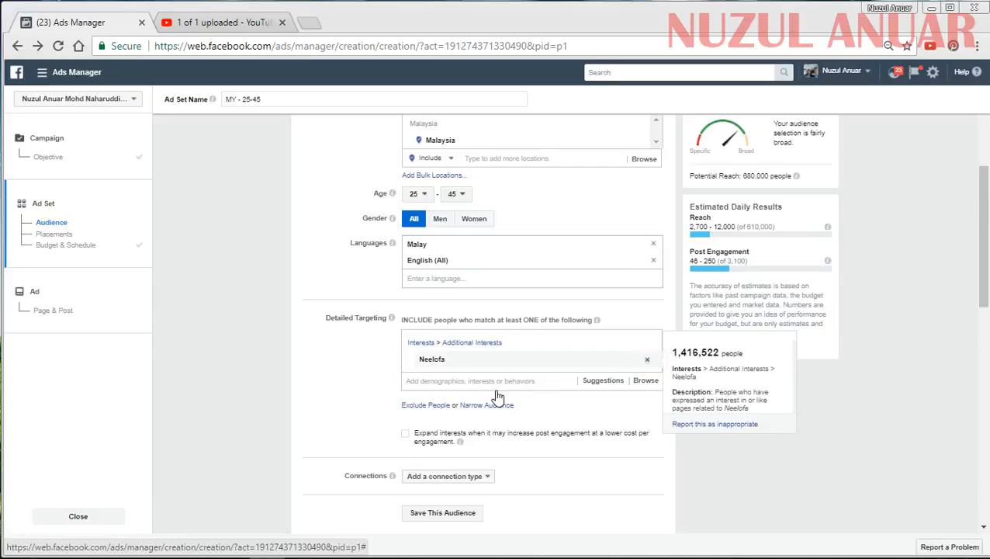
{"action": "left_click", "coordinate": [497, 339]}
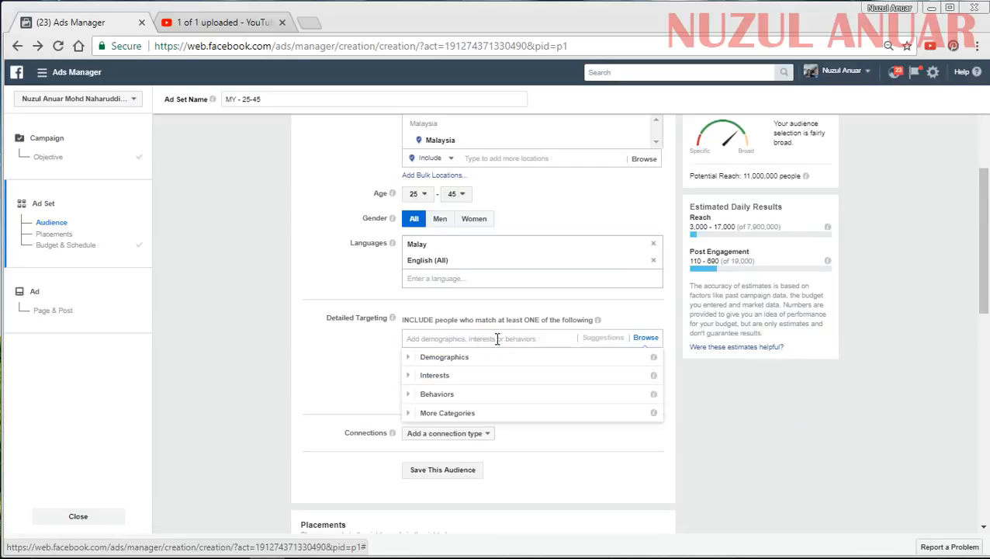
Search the detailed targeting for TUDUNG, look through the suggested interests, and clear the search.
{"action": "type", "text": "TUDUNG"}
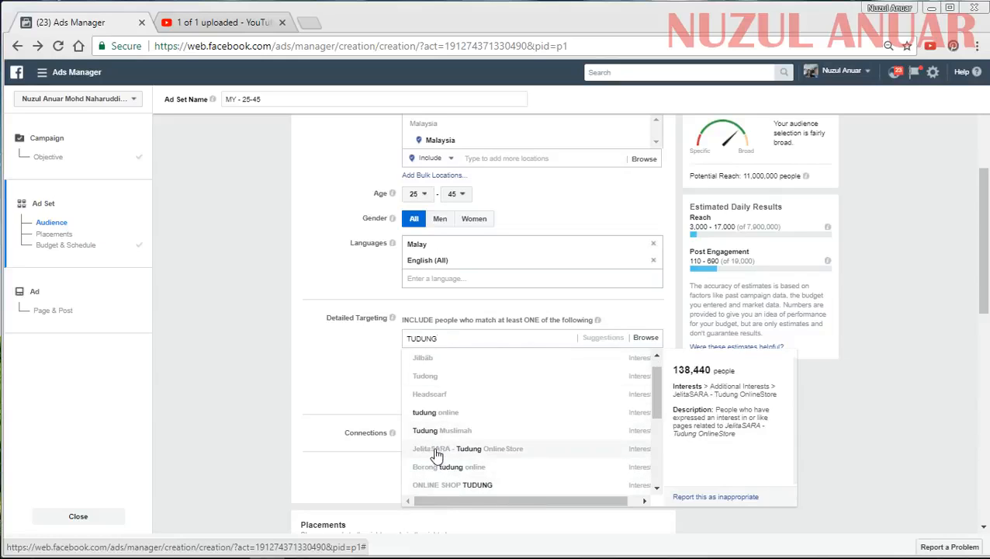
{"action": "scroll", "coordinate": [477, 455], "scroll_direction": "down", "scroll_amount": 1}
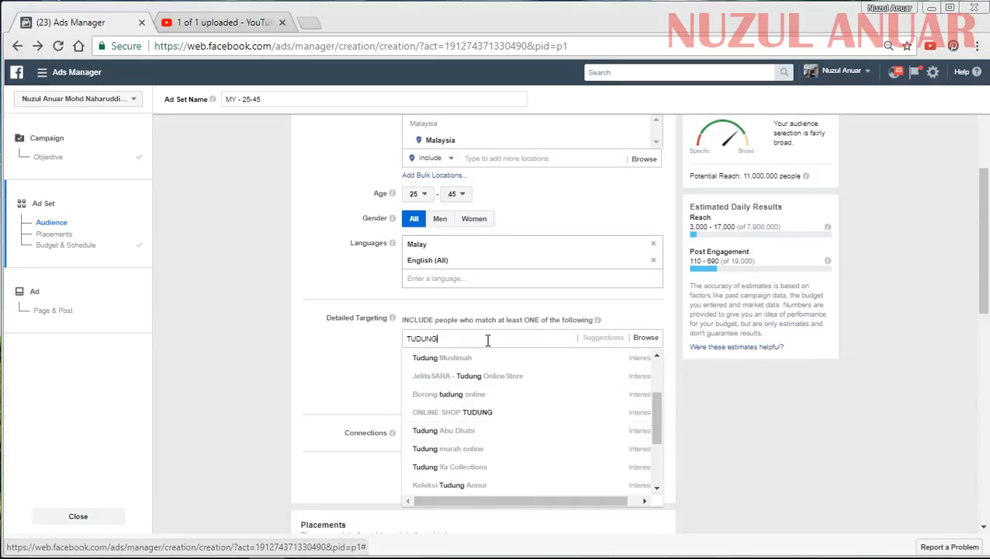
{"action": "scroll", "coordinate": [485, 339], "scroll_direction": "up", "scroll_amount": 3}
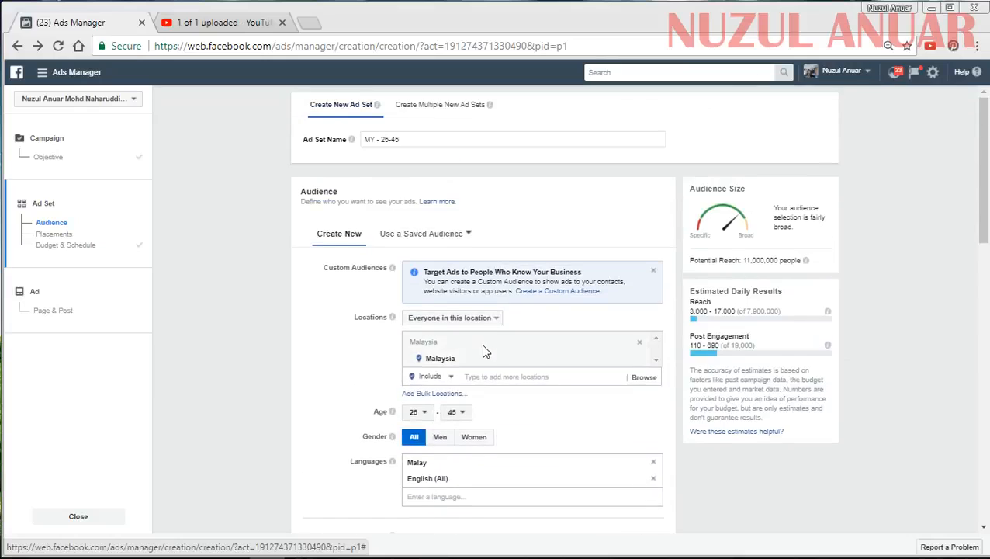
{"action": "scroll", "coordinate": [477, 339], "scroll_direction": "down", "scroll_amount": 3}
{"action": "left_click_drag", "start_coordinate": [466, 337], "coordinate": [365, 338]}
{"action": "key", "text": "BackSpace"}
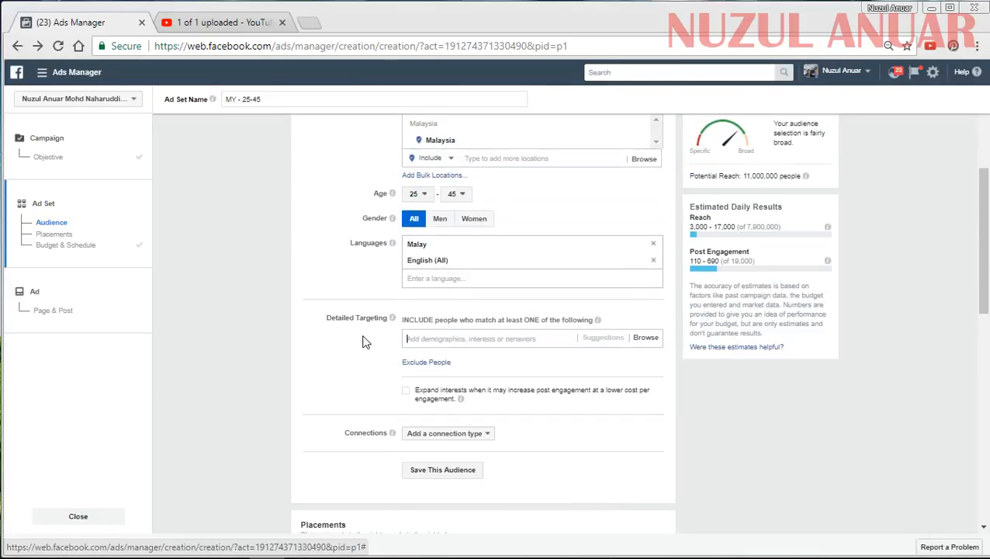
Search the detailed targeting for SIFU, include the SifuFBads interest, and close the suggestion list.
{"action": "type", "text": "S"}
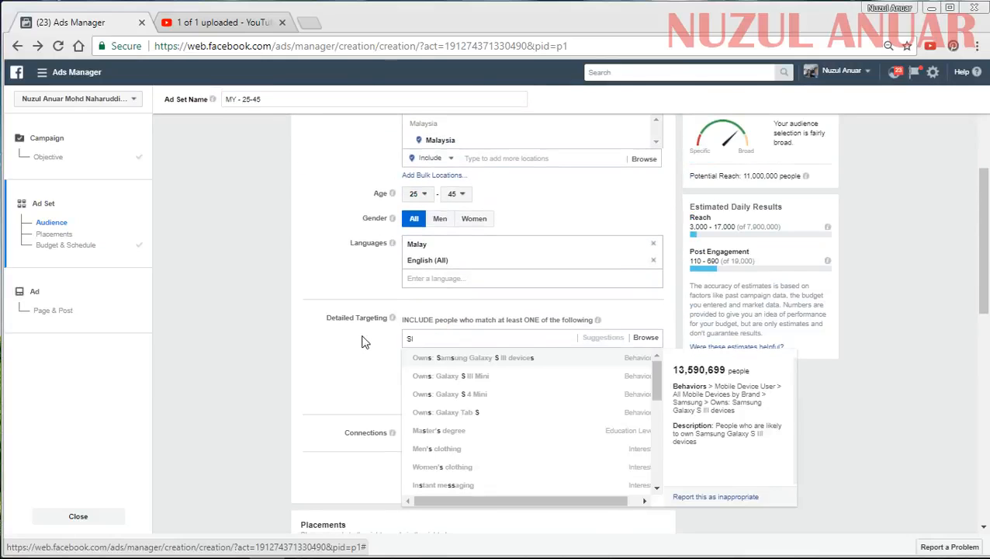
{"action": "type", "text": "i"}
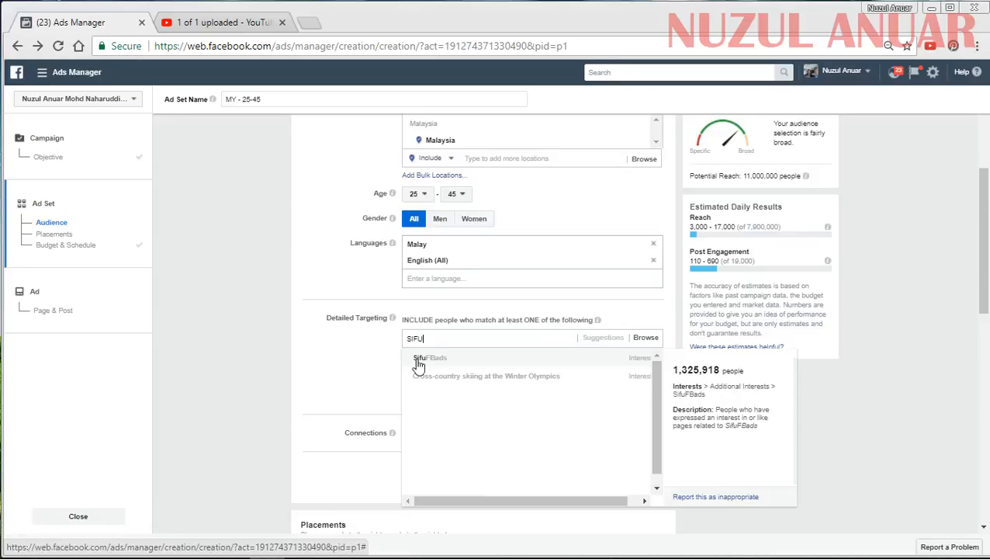
{"action": "key", "text": "Return"}
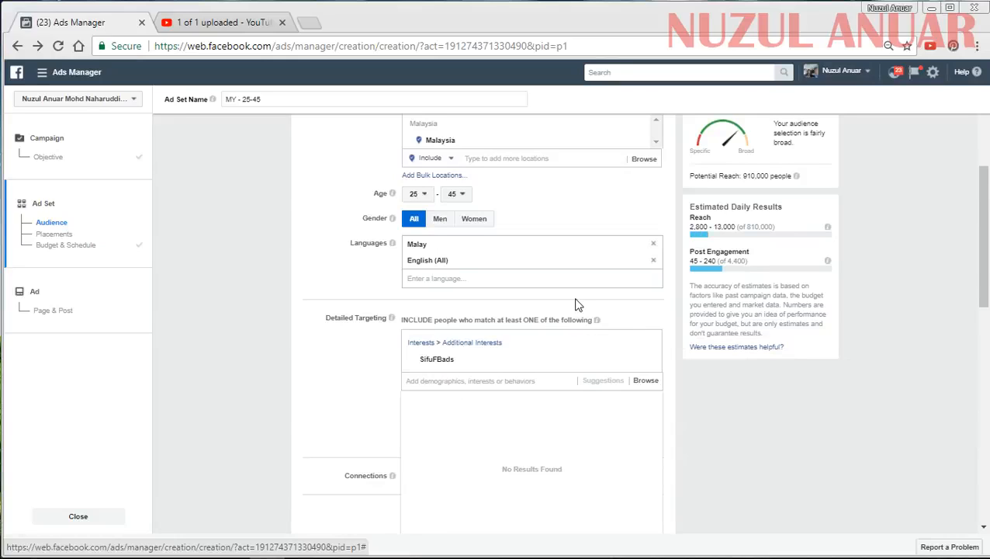
{"action": "left_click", "coordinate": [309, 355]}
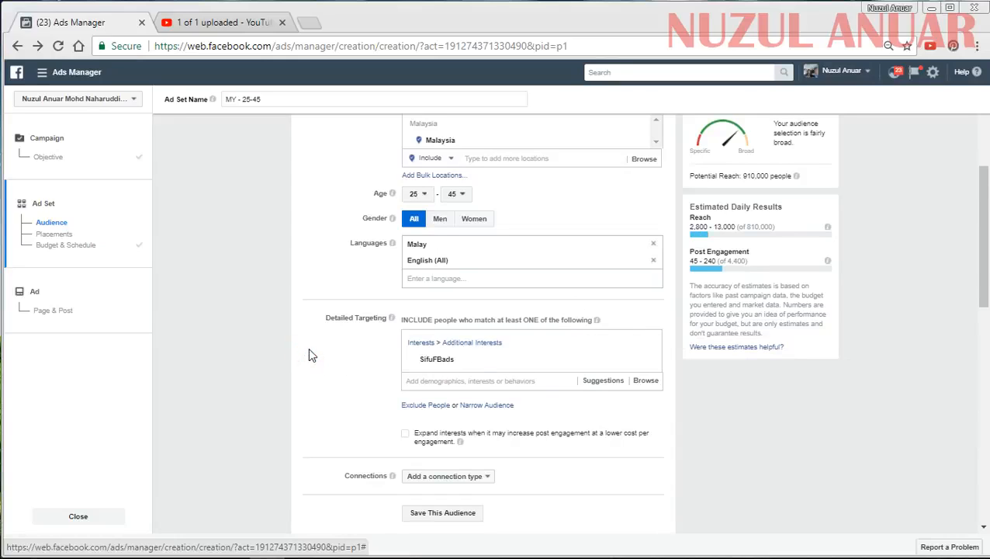
Switch the ad set's placements from automatic to Edit Placements.
{"action": "scroll", "coordinate": [314, 351], "scroll_direction": "down", "scroll_amount": 1}
{"action": "scroll", "coordinate": [314, 350], "scroll_direction": "down", "scroll_amount": 5}
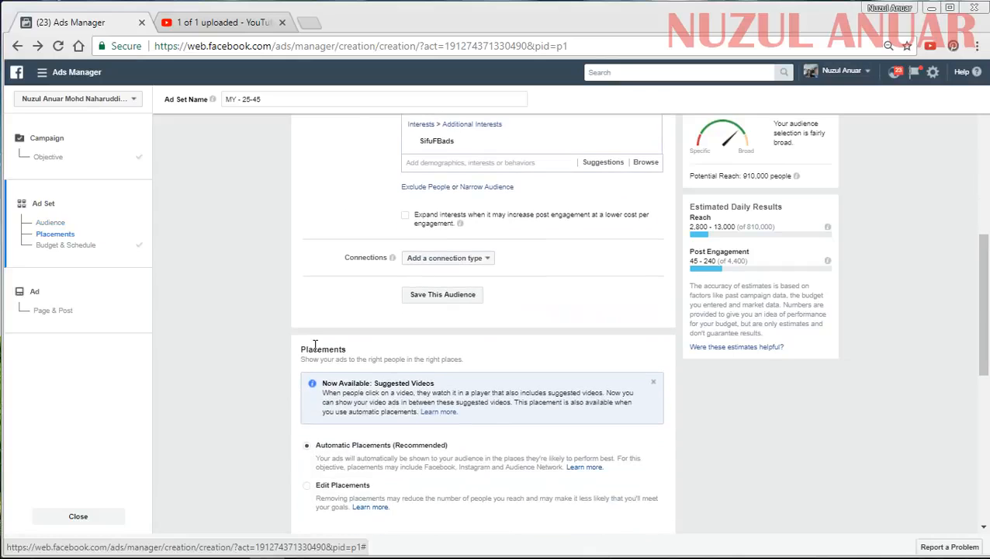
{"action": "scroll", "coordinate": [314, 347], "scroll_direction": "up", "scroll_amount": 1}
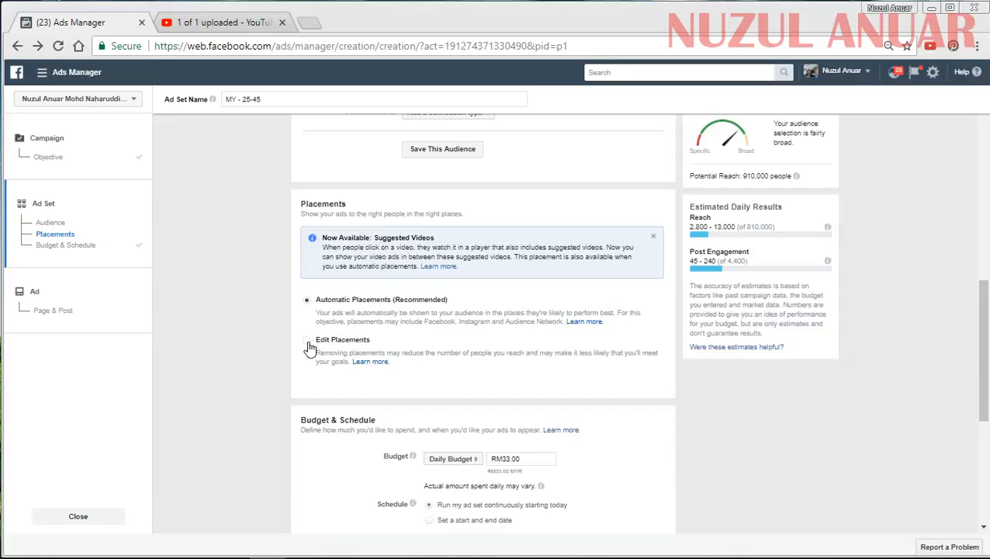
{"action": "left_click", "coordinate": [298, 202]}
{"action": "mouse_move", "coordinate": [298, 203]}
{"action": "left_mouse_down"}
{"action": "mouse_move", "coordinate": [355, 206]}
{"action": "mouse_move", "coordinate": [301, 203]}
{"action": "left_mouse_up"}
{"action": "left_click", "coordinate": [357, 207]}
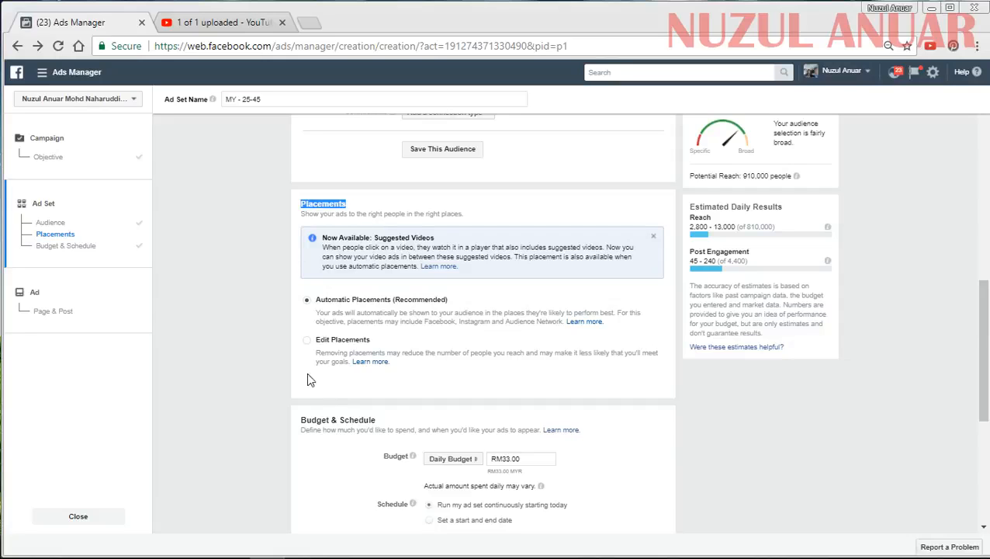
{"action": "left_click", "coordinate": [307, 345]}
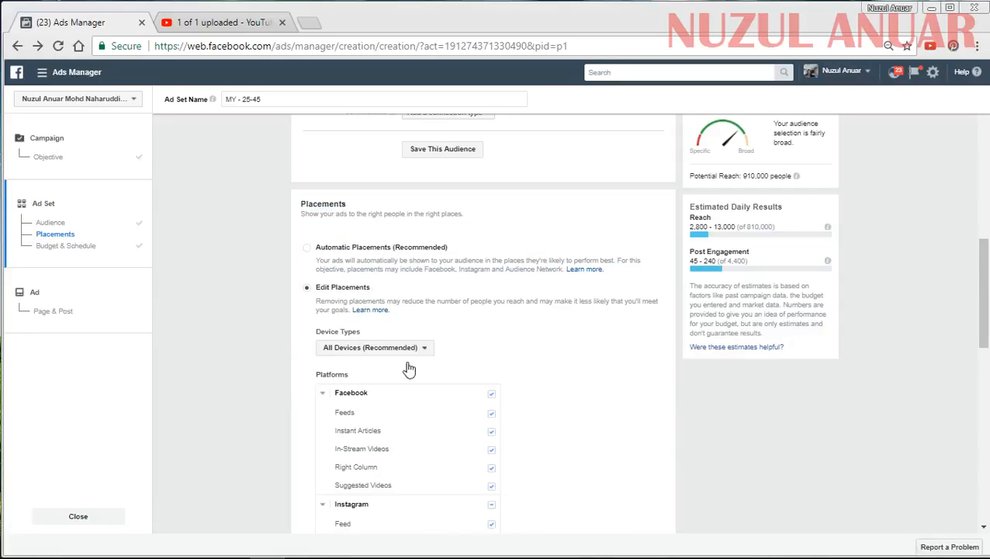
Set the placement device types to Mobile Only.
{"action": "scroll", "coordinate": [563, 334], "scroll_direction": "down", "scroll_amount": 1}
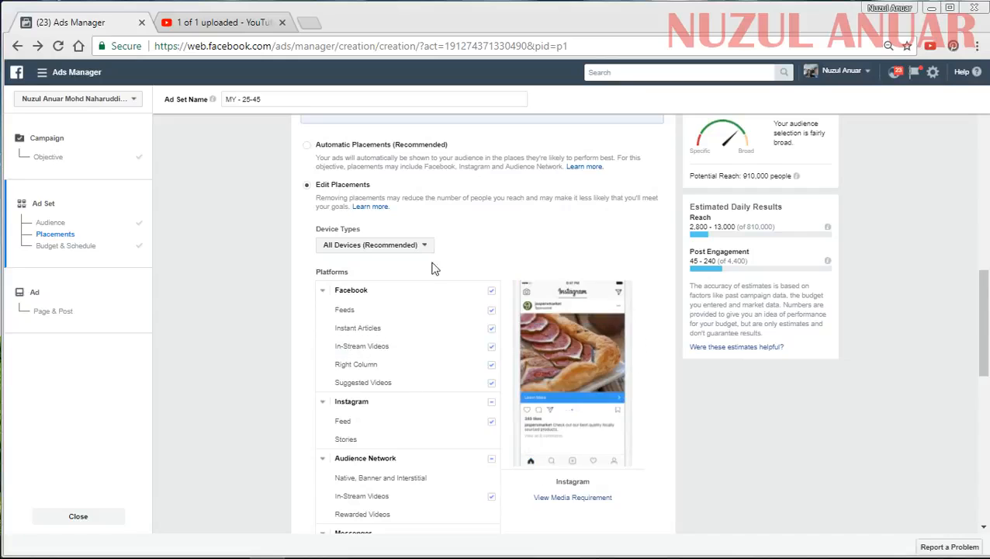
{"action": "scroll", "coordinate": [427, 277], "scroll_direction": "down", "scroll_amount": 1}
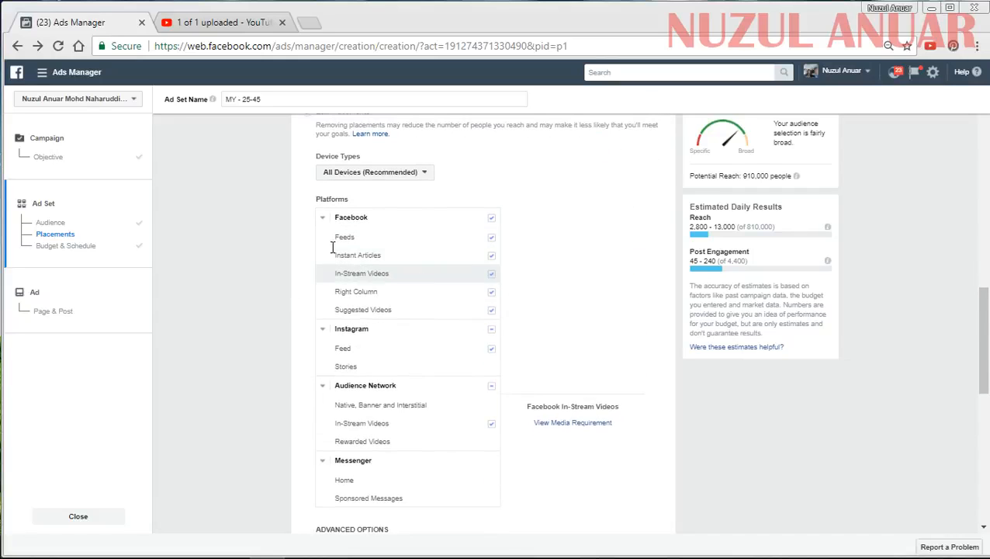
{"action": "left_click", "coordinate": [352, 177]}
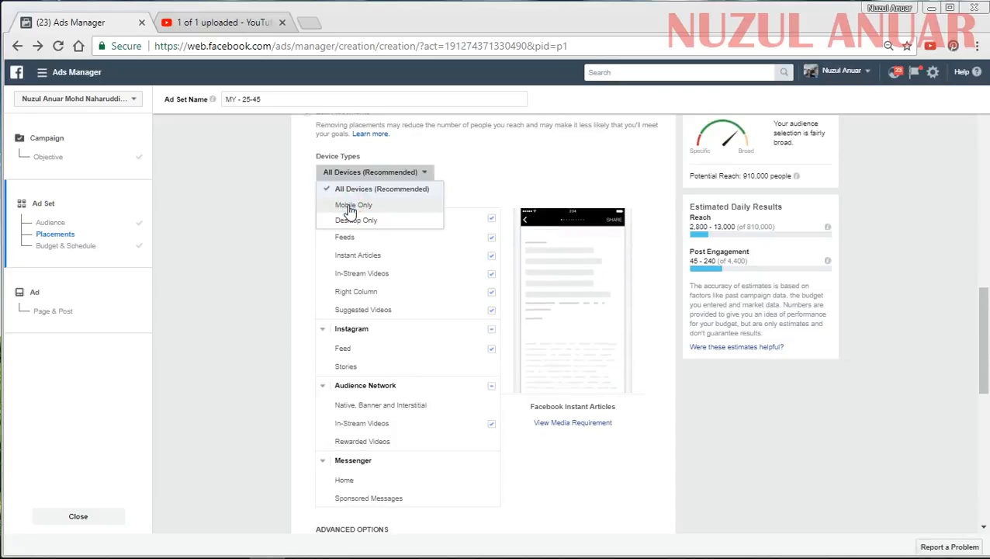
{"action": "left_click", "coordinate": [352, 207]}
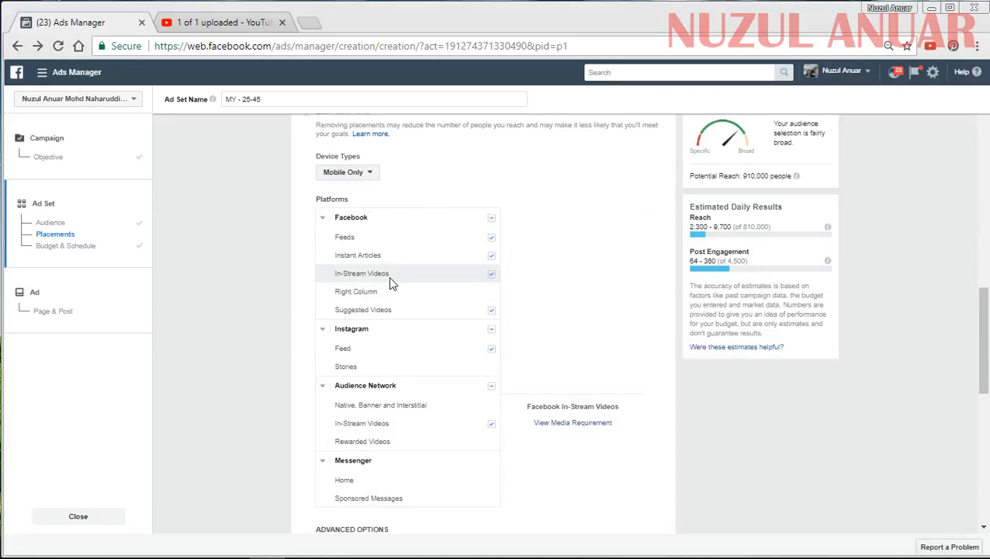
Deselect the Audience Network and Instagram platforms from the ad placements.
{"action": "scroll", "coordinate": [390, 279], "scroll_direction": "down", "scroll_amount": 1}
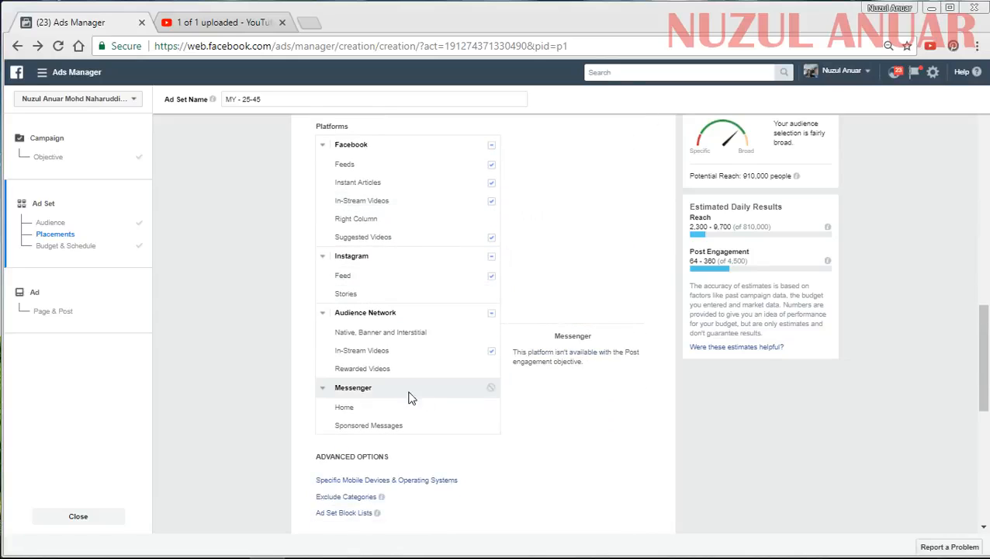
{"action": "left_click", "coordinate": [491, 314]}
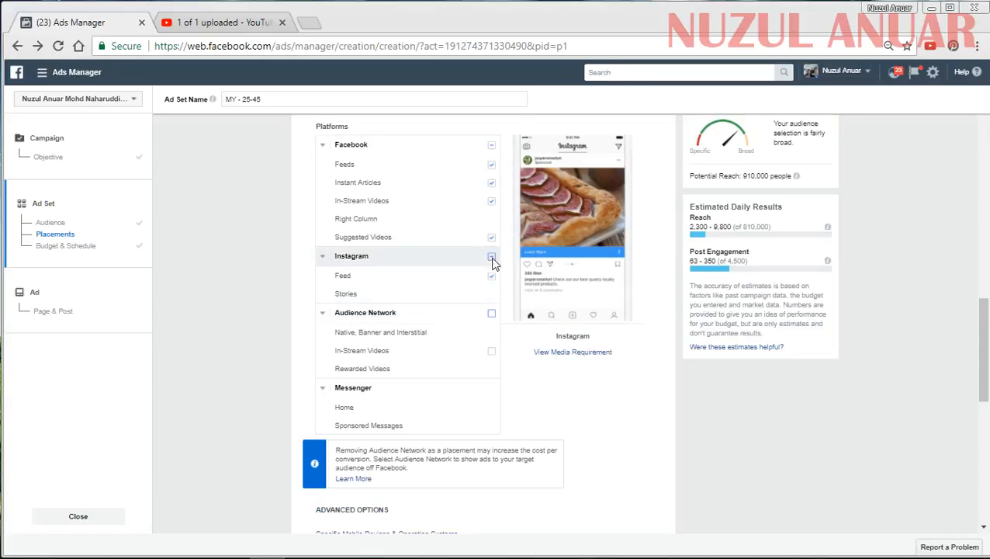
{"action": "left_click", "coordinate": [491, 257]}
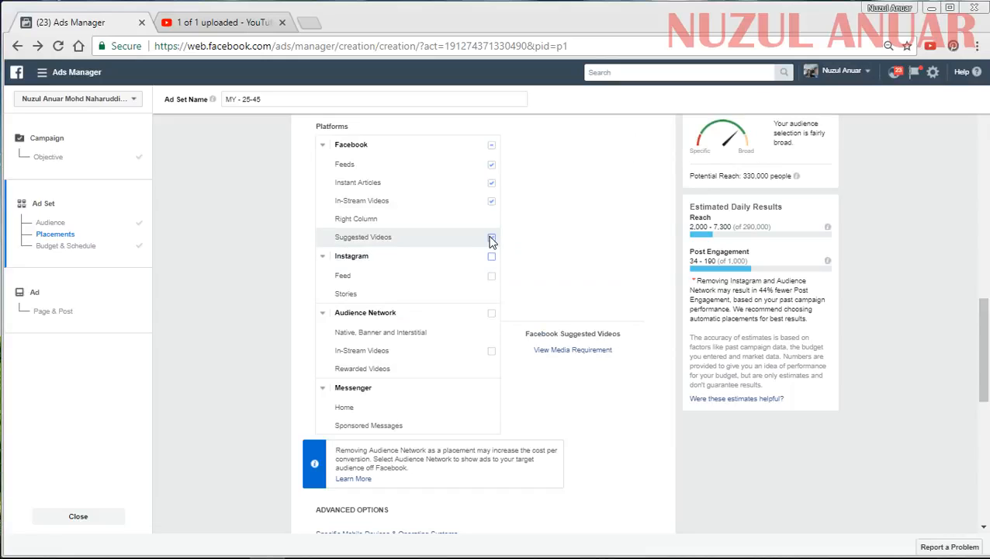
Deselect Facebook's Suggested Videos, In-Stream Videos and Instant Articles placements, keeping only Feeds selected.
{"action": "left_click", "coordinate": [492, 237]}
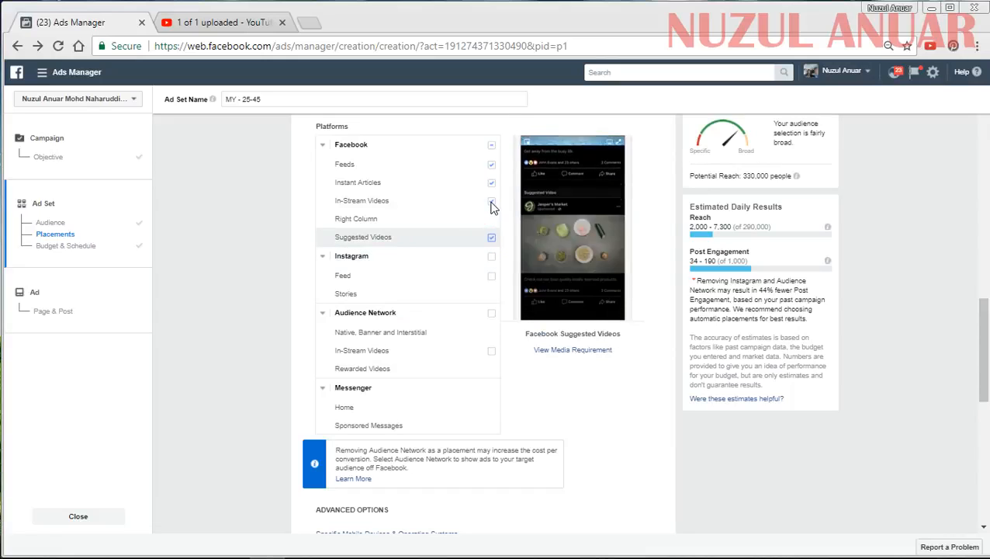
{"action": "left_click", "coordinate": [491, 202]}
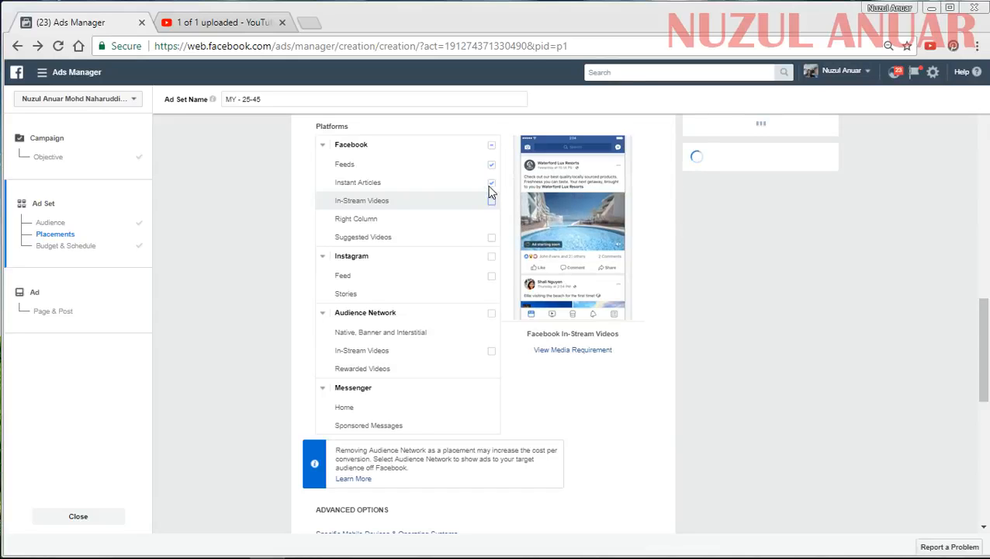
{"action": "left_click", "coordinate": [491, 184]}
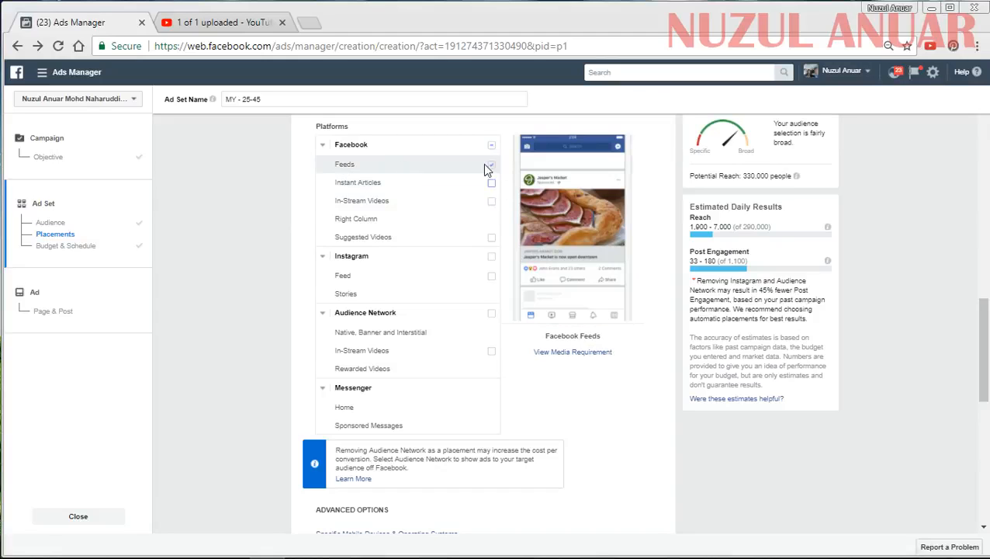
{"action": "left_click", "coordinate": [492, 166]}
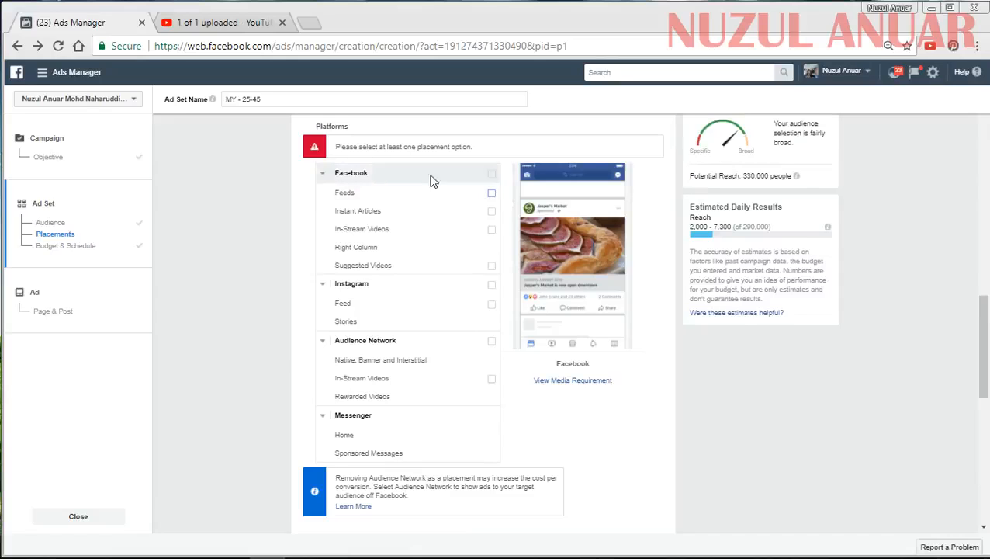
{"action": "left_click", "coordinate": [492, 193]}
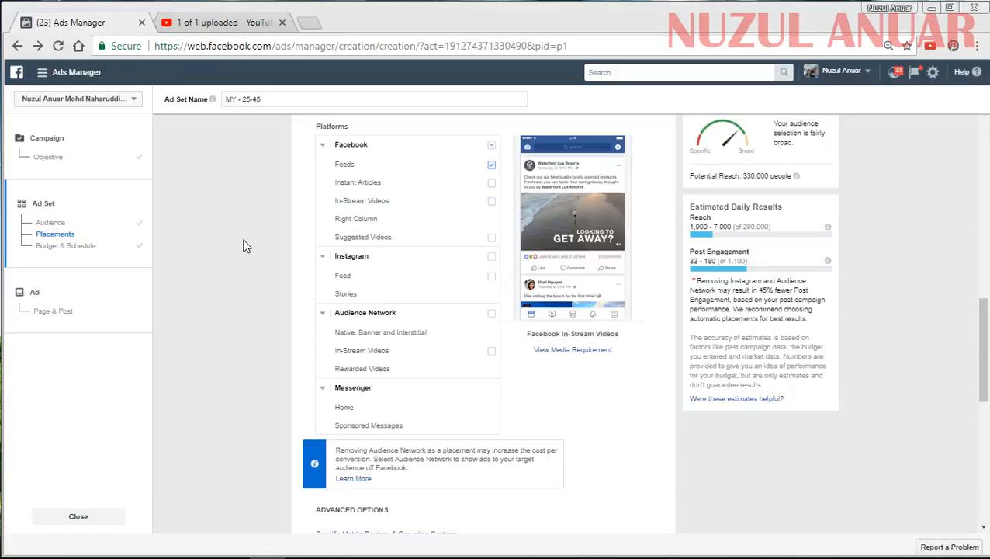
Collapse the Facebook, Instagram, Audience Network and Messenger platform groups, briefly reopening Facebook to review its placements.
{"action": "scroll", "coordinate": [250, 232], "scroll_direction": "down", "scroll_amount": 2}
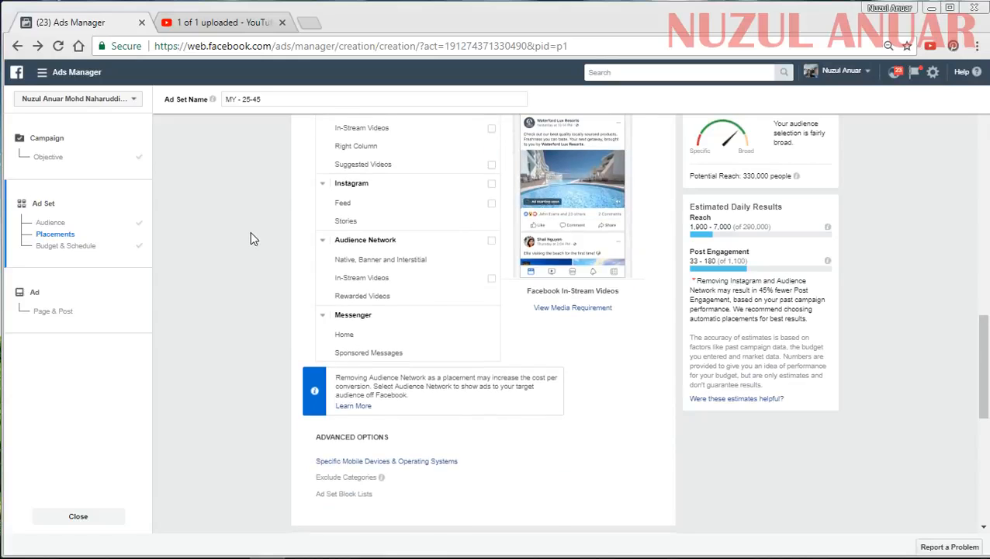
{"action": "scroll", "coordinate": [250, 232], "scroll_direction": "up", "scroll_amount": 3}
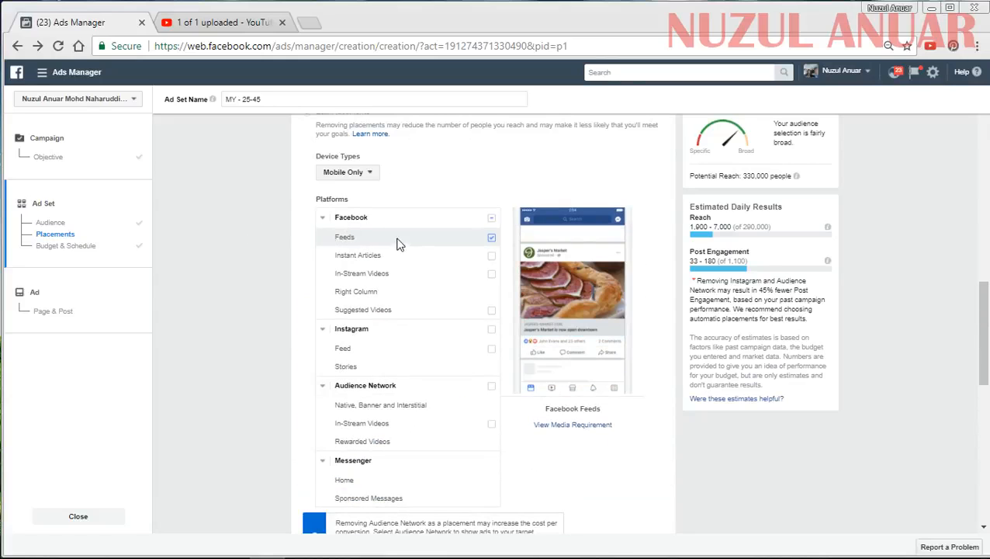
{"action": "left_click", "coordinate": [322, 218]}
{"action": "left_click", "coordinate": [322, 238]}
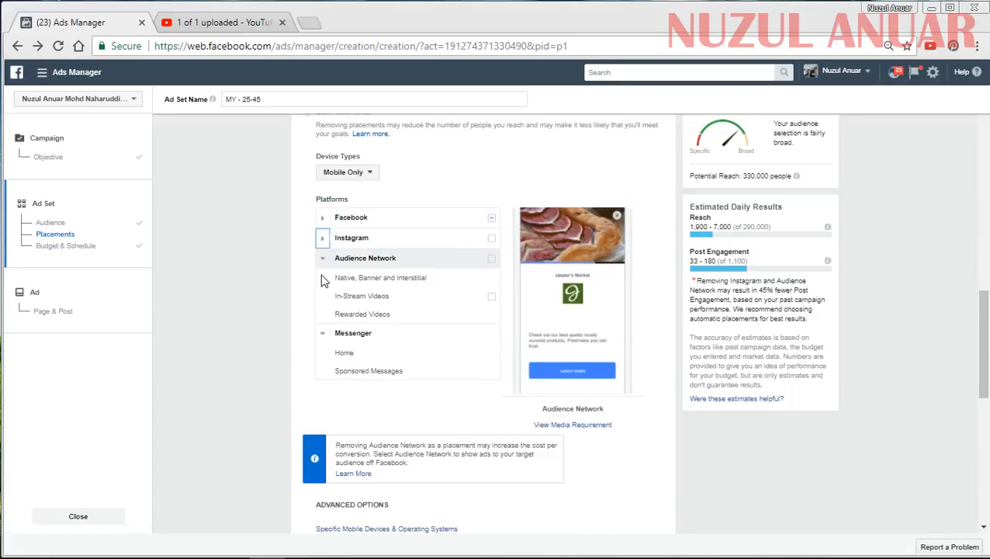
{"action": "left_click", "coordinate": [322, 258]}
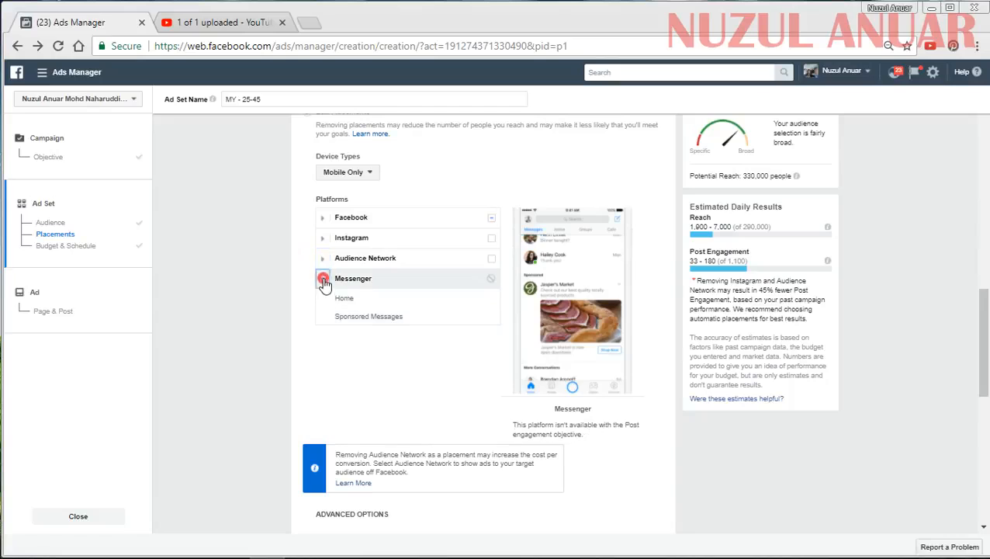
{"action": "left_click", "coordinate": [322, 278]}
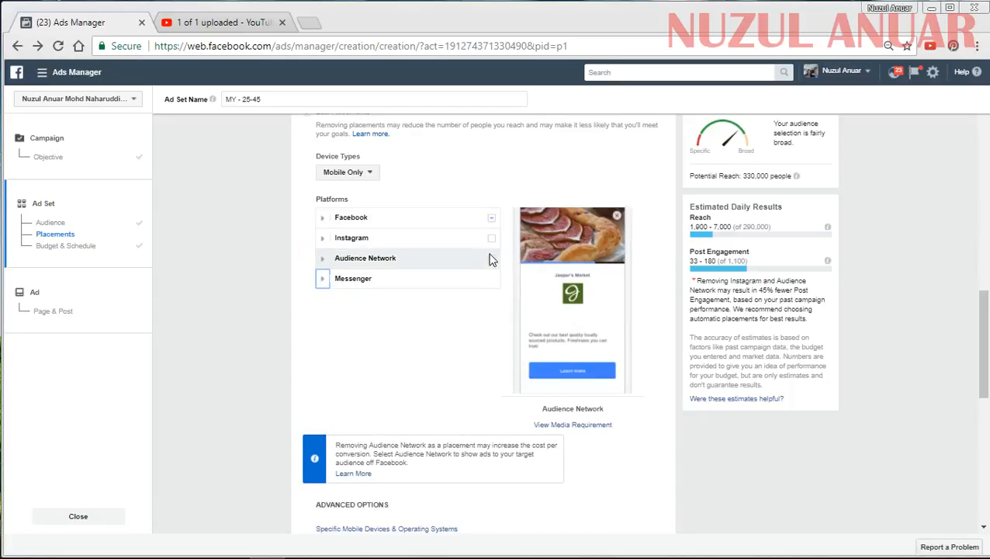
{"action": "left_click", "coordinate": [323, 220]}
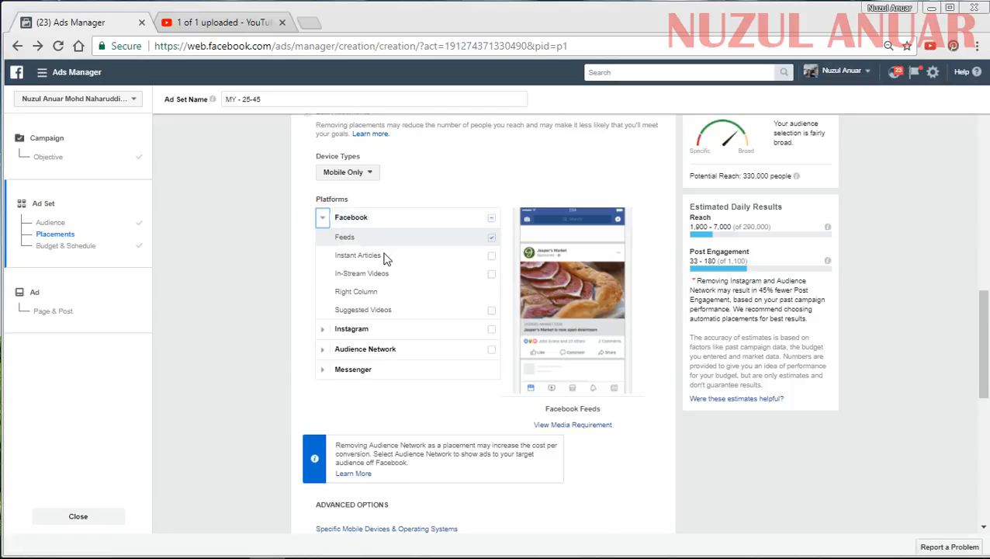
{"action": "left_click", "coordinate": [323, 218]}
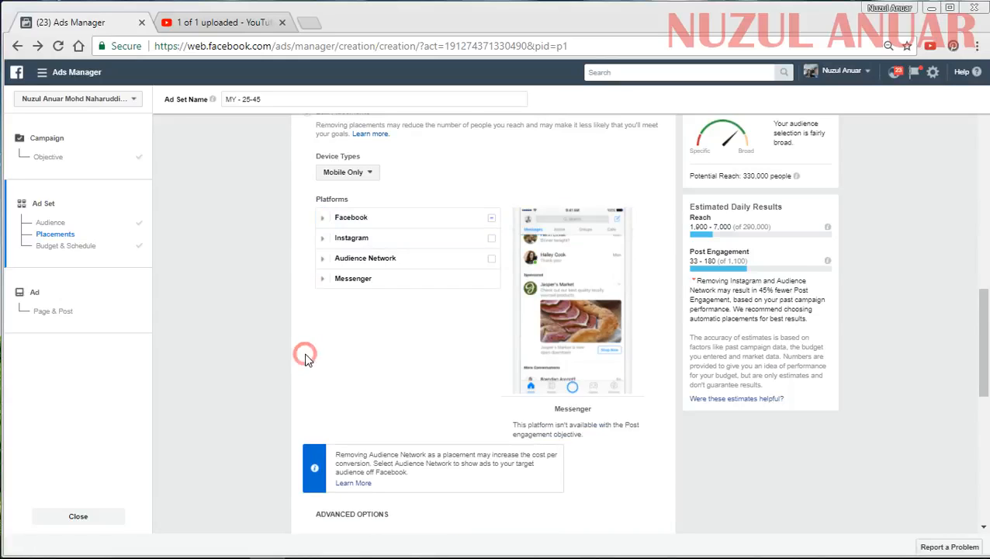
Set the ad set's daily budget to RM10 in the Budget & Schedule section.
{"action": "scroll", "coordinate": [307, 359], "scroll_direction": "down", "scroll_amount": 2}
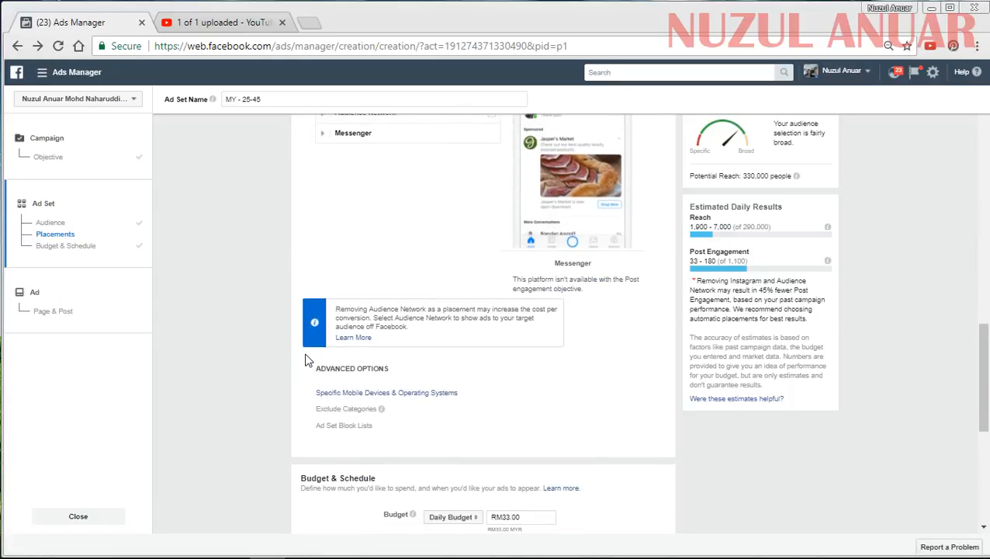
{"action": "scroll", "coordinate": [306, 359], "scroll_direction": "down", "scroll_amount": 3}
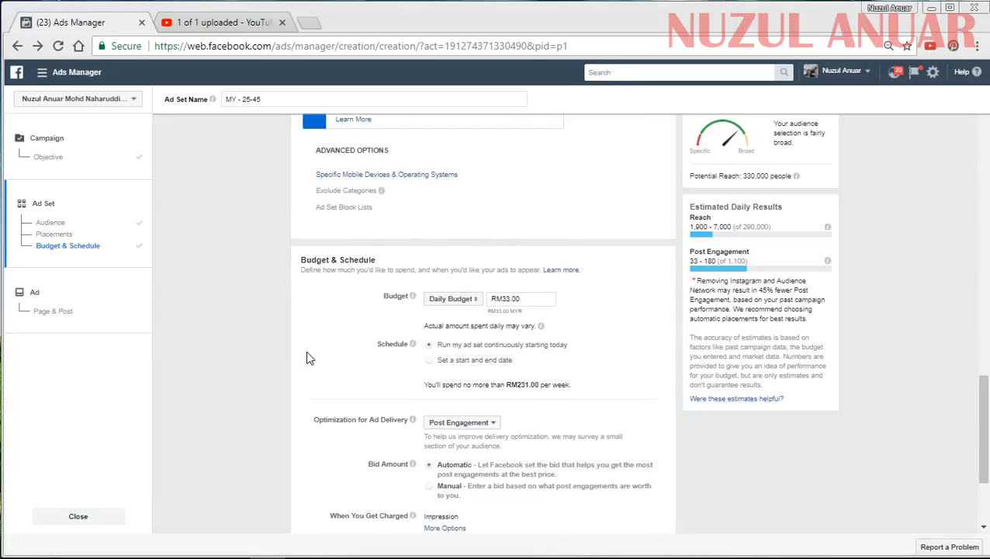
{"action": "left_click", "coordinate": [523, 226]}
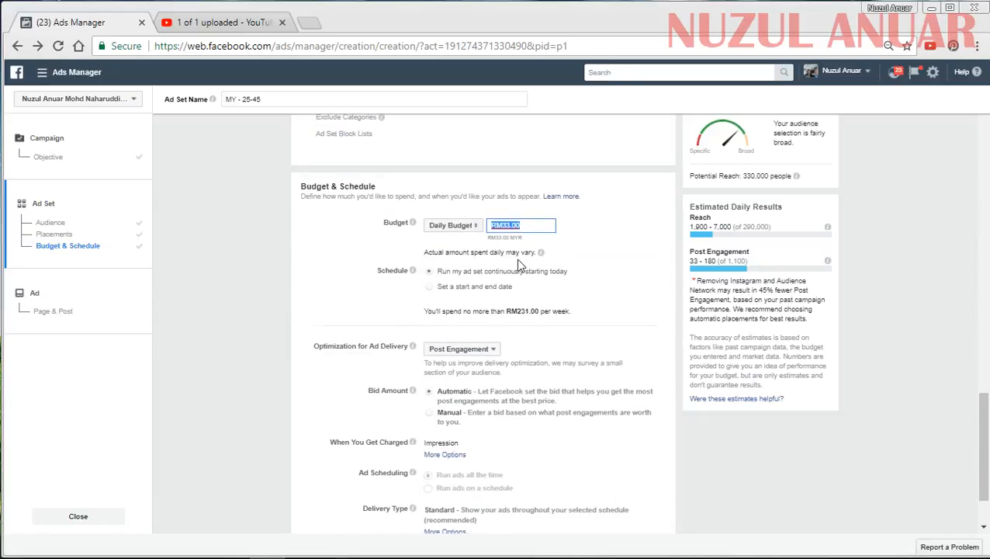
{"action": "scroll", "coordinate": [519, 265], "scroll_direction": "down", "scroll_amount": 1}
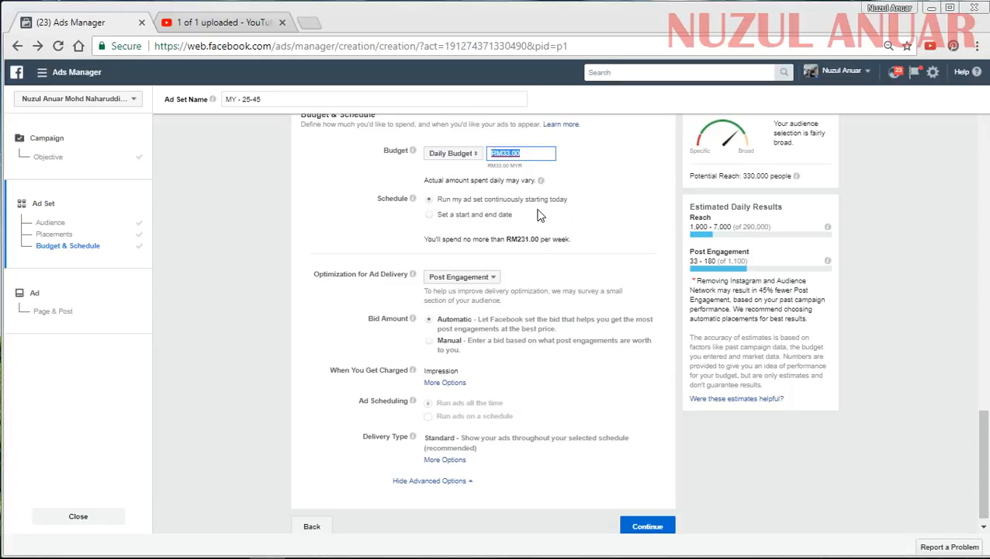
{"action": "scroll", "coordinate": [494, 194], "scroll_direction": "up", "scroll_amount": 1}
{"action": "scroll", "coordinate": [494, 194], "scroll_direction": "up", "scroll_amount": 1}
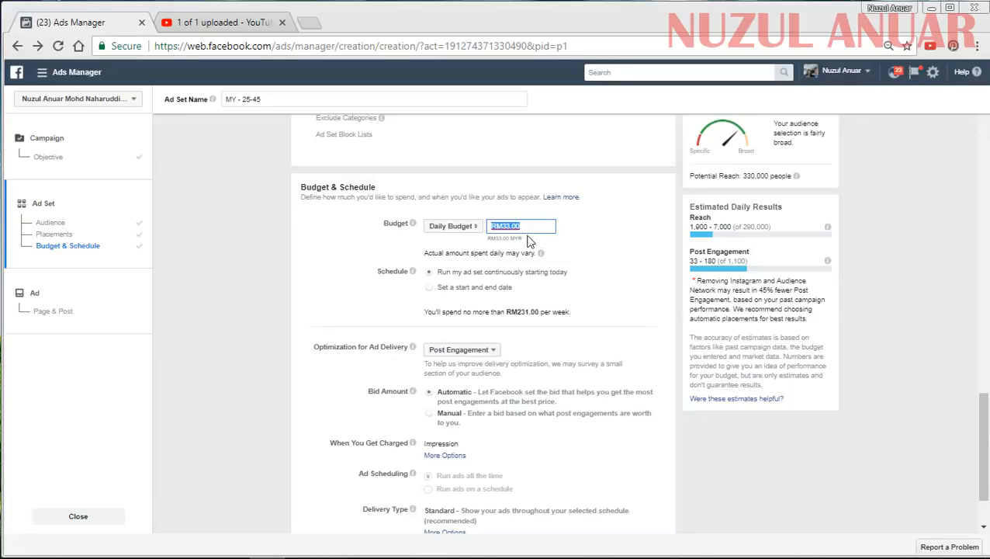
{"action": "type", "text": "10"}
{"action": "left_click", "coordinate": [609, 233]}
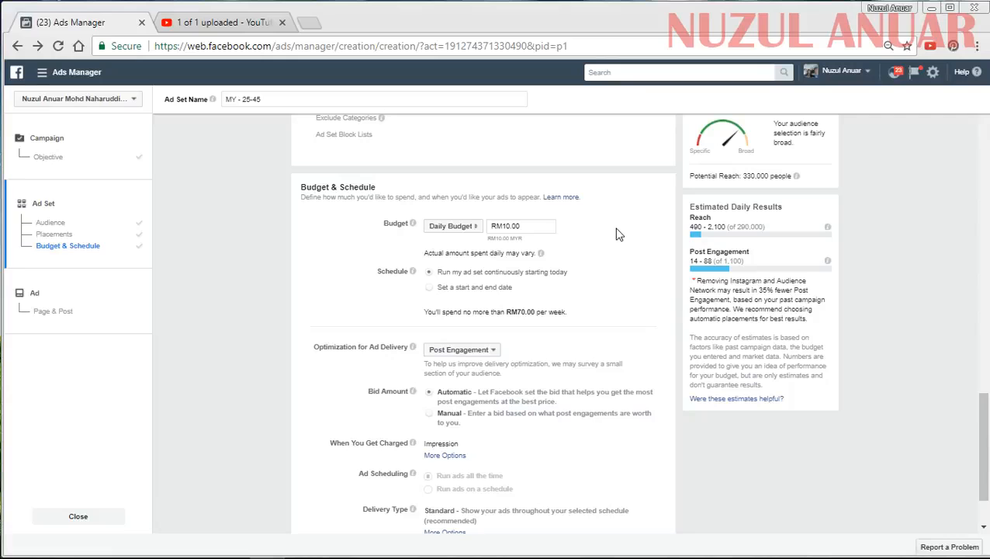
Expand the When You Get Charged options and set the daily budget to RM3.
{"action": "scroll", "coordinate": [586, 271], "scroll_direction": "down", "scroll_amount": 1}
{"action": "scroll", "coordinate": [587, 272], "scroll_direction": "up", "scroll_amount": 1}
{"action": "scroll", "coordinate": [588, 272], "scroll_direction": "down", "scroll_amount": 1}
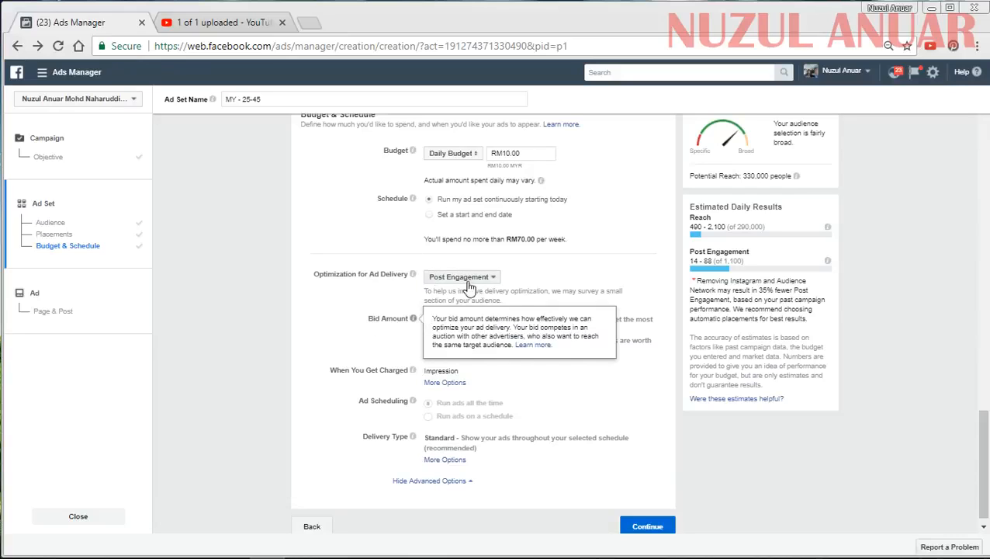
{"action": "left_click_drag", "start_coordinate": [330, 370], "coordinate": [409, 371]}
{"action": "left_click", "coordinate": [445, 382]}
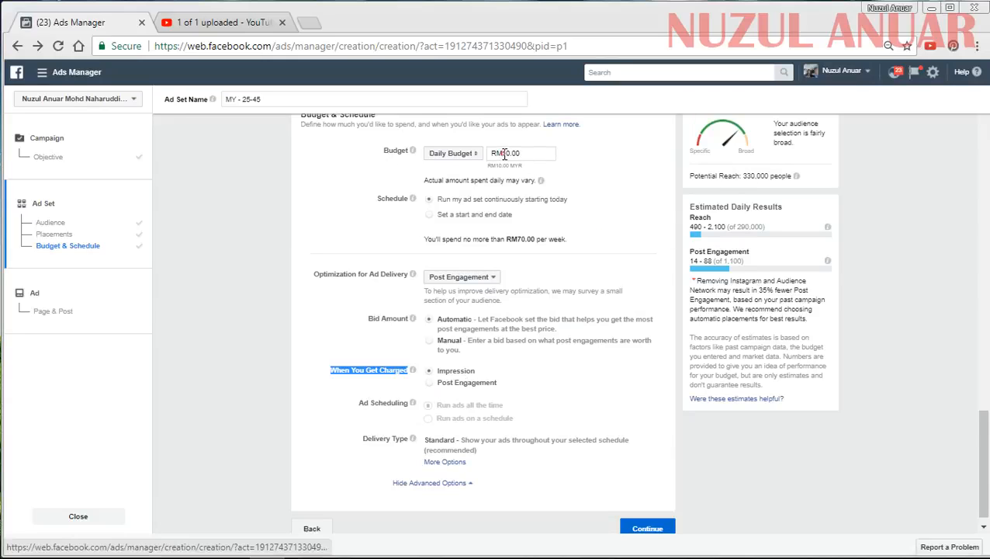
{"action": "left_click", "coordinate": [541, 154]}
{"action": "left_click", "coordinate": [608, 166]}
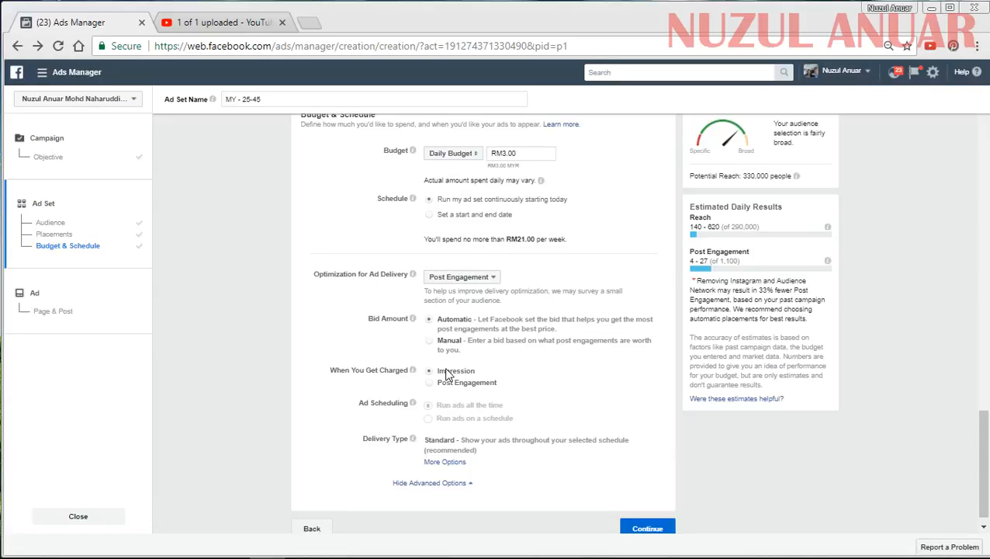
Try to set the ad set's daily budget to RM2 and check the budget field's warning.
{"action": "left_click", "coordinate": [503, 154]}
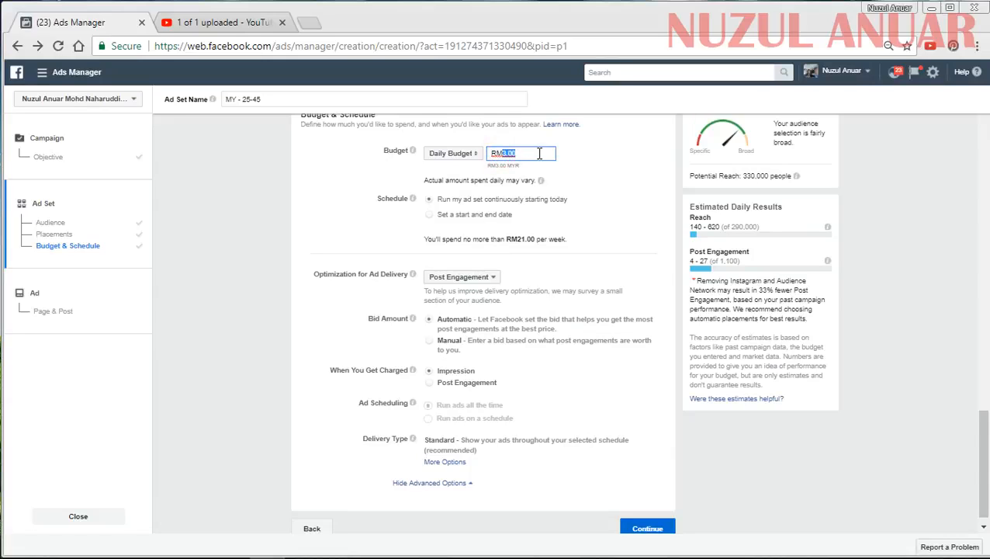
{"action": "left_click", "coordinate": [609, 163]}
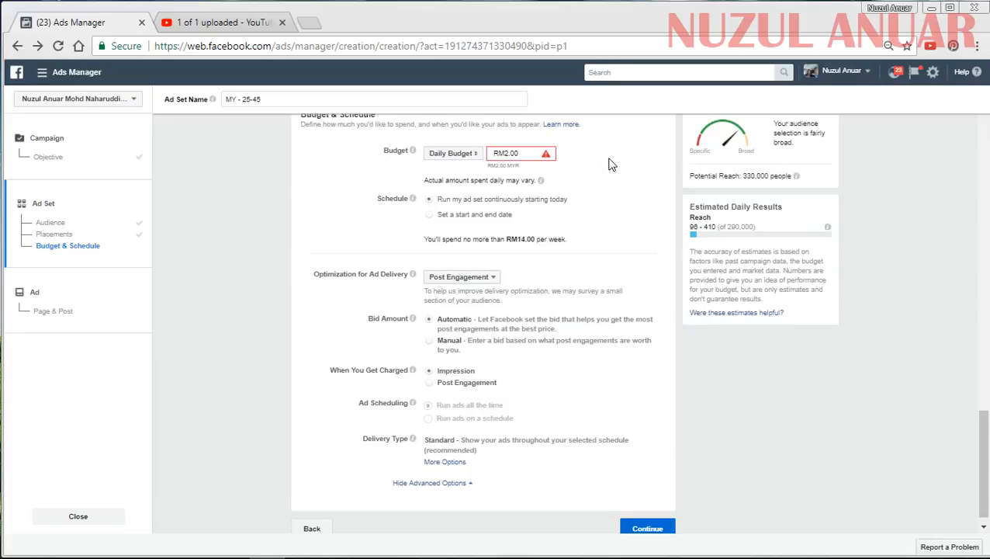
{"action": "mouse_move", "coordinate": [545, 161]}
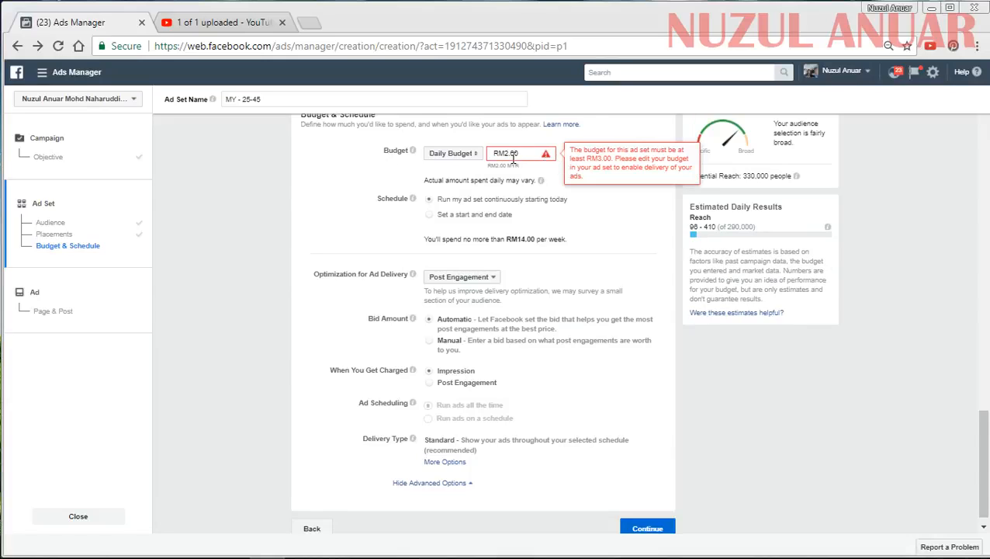
Set the daily budget back to RM3 and inspect the estimated daily reach.
{"action": "left_click_drag", "start_coordinate": [501, 153], "coordinate": [524, 153]}
{"action": "left_click", "coordinate": [618, 235]}
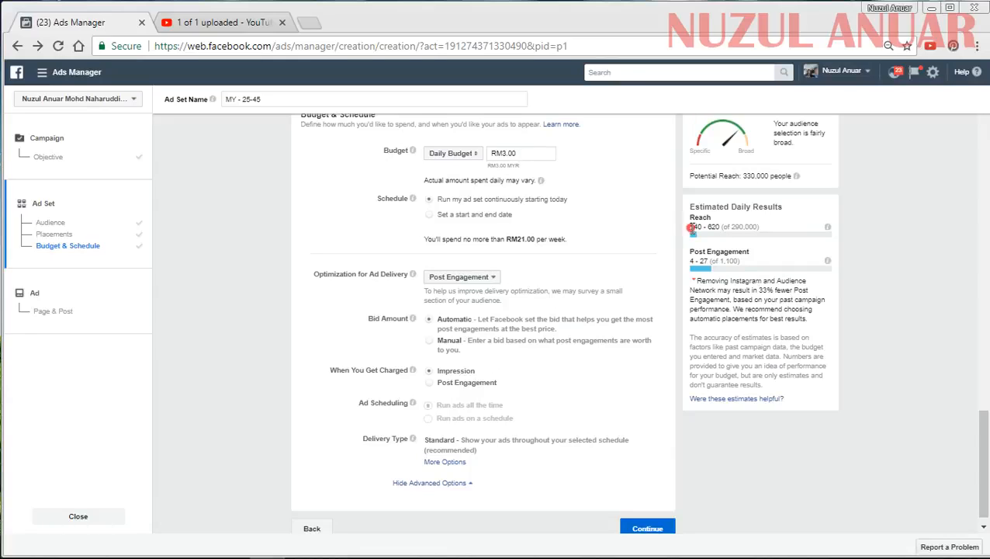
{"action": "left_click_drag", "start_coordinate": [690, 226], "coordinate": [720, 229]}
{"action": "left_click", "coordinate": [633, 212]}
Raise the ad set's daily budget to RM10 to compare the estimated daily results.
{"action": "left_click", "coordinate": [502, 153]}
{"action": "left_click_drag", "start_coordinate": [503, 153], "coordinate": [545, 153]}
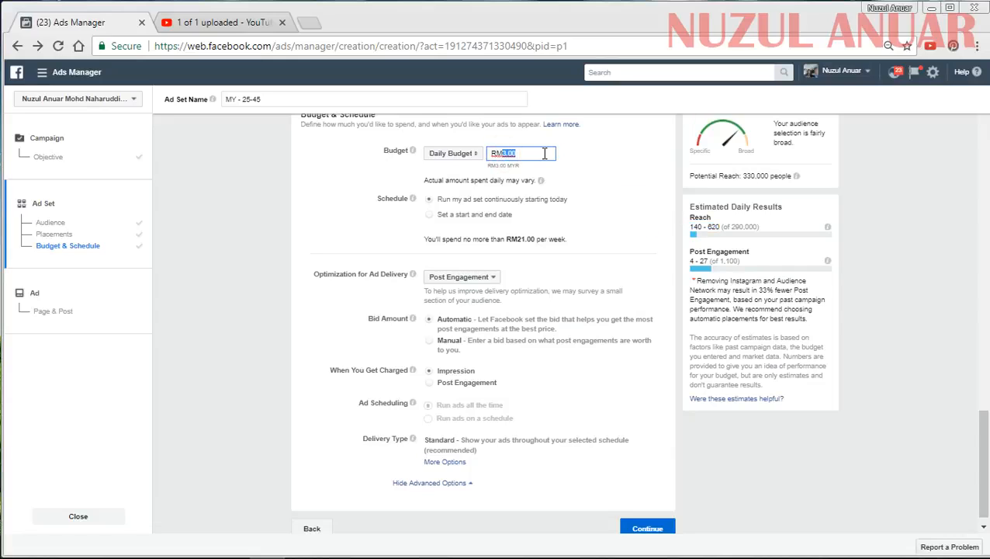
{"action": "type", "text": "10"}
{"action": "left_click", "coordinate": [627, 172]}
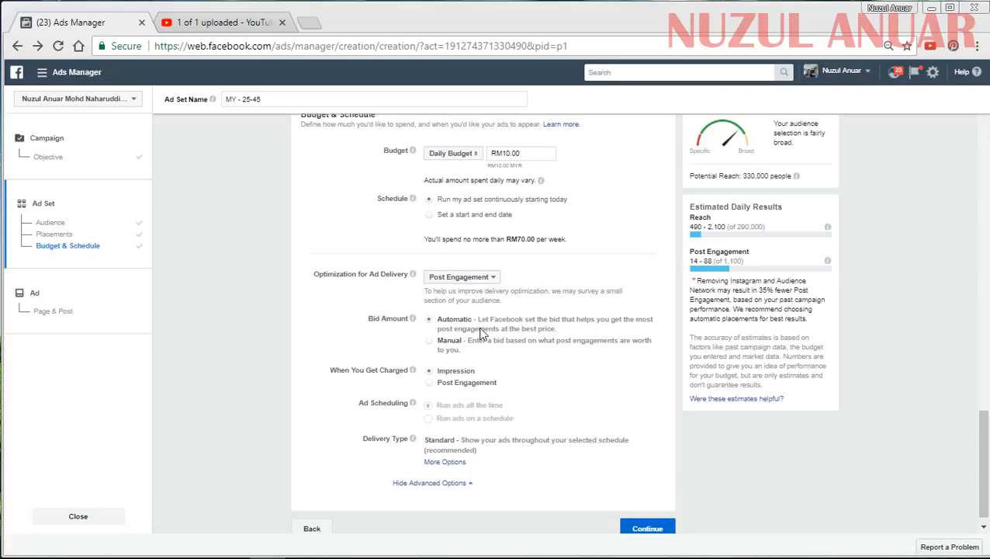
Lower the daily budget to RM3 and switch the charging option to Post Engagement.
{"action": "left_click", "coordinate": [504, 154]}
{"action": "left_click_drag", "start_coordinate": [503, 154], "coordinate": [541, 154]}
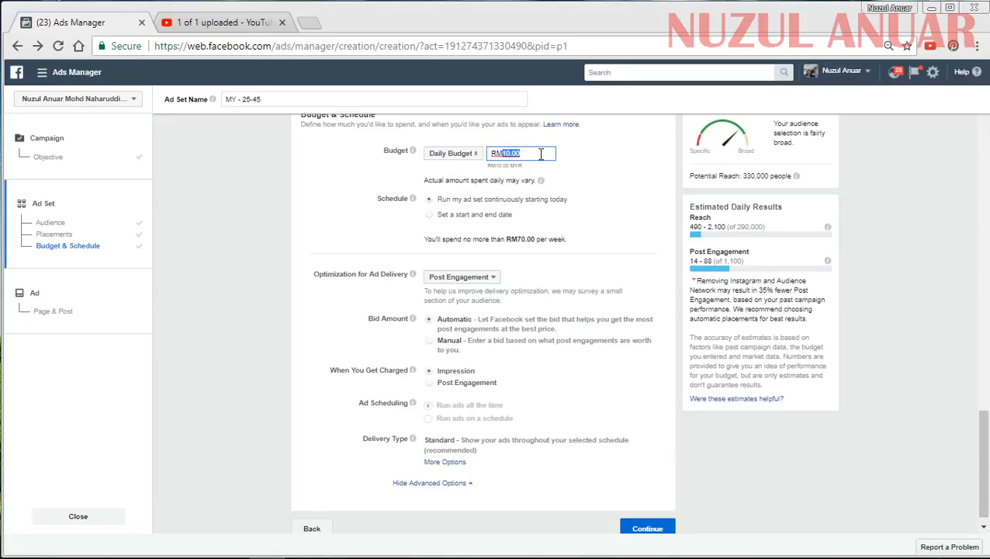
{"action": "type", "text": "3"}
{"action": "left_click", "coordinate": [609, 169]}
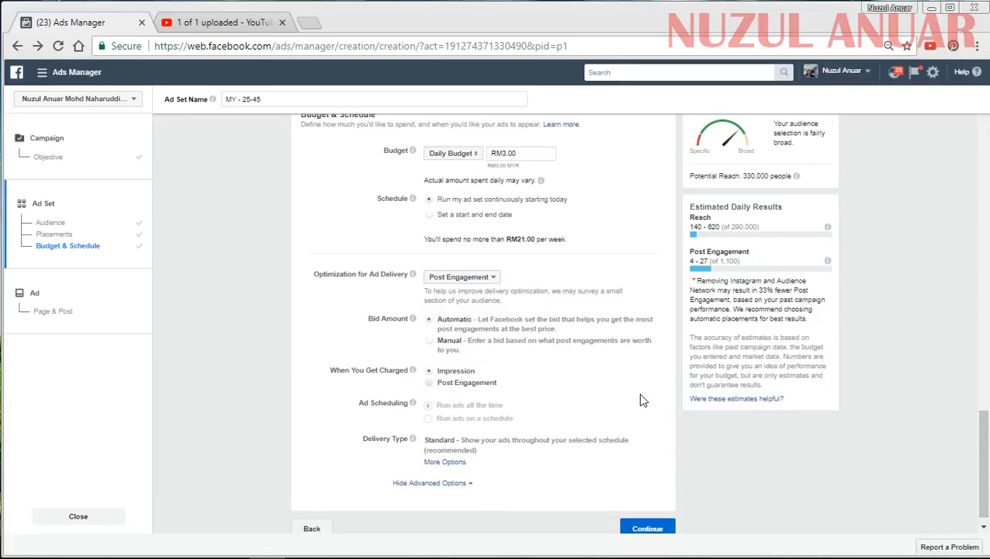
Set the daily budget to RM7.50 and switch When You Get Charged to Impression.
{"action": "mouse_move", "coordinate": [545, 159]}
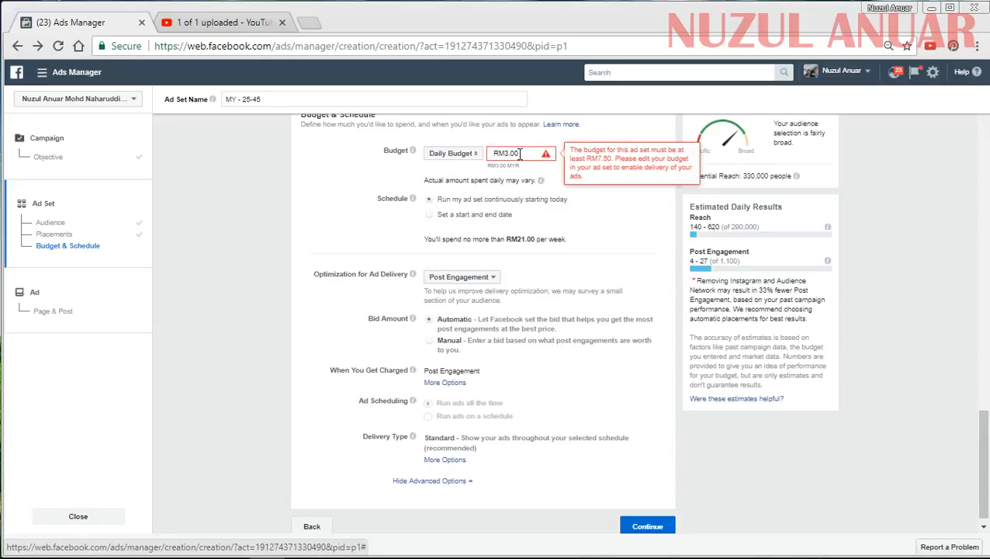
{"action": "left_click_drag", "start_coordinate": [505, 154], "coordinate": [534, 153]}
{"action": "type", "text": "7.50"}
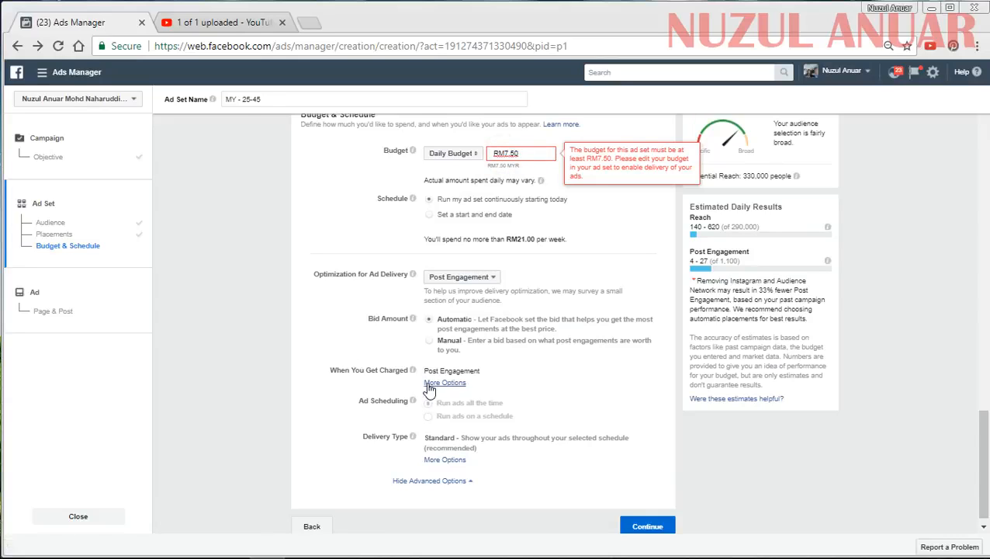
{"action": "left_click", "coordinate": [434, 383]}
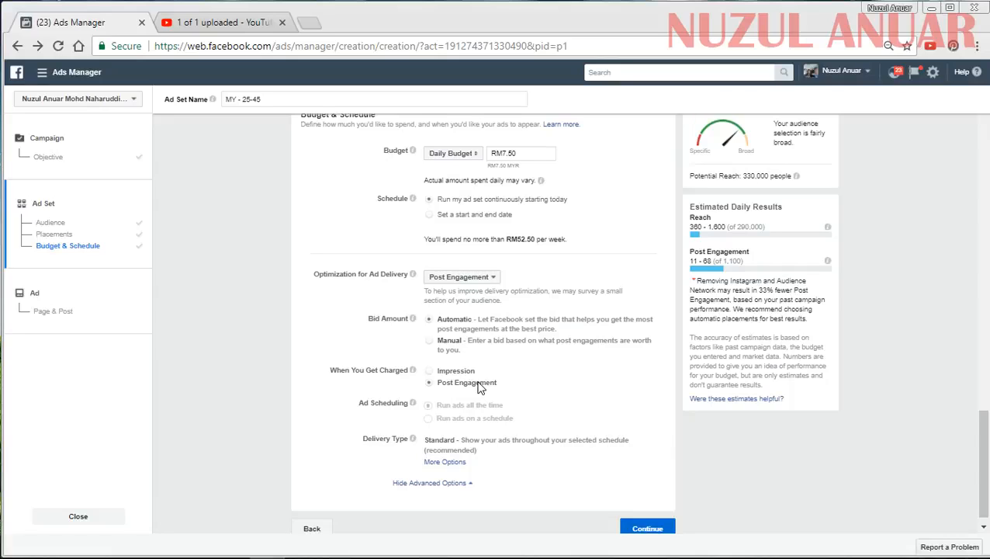
{"action": "left_click", "coordinate": [429, 371]}
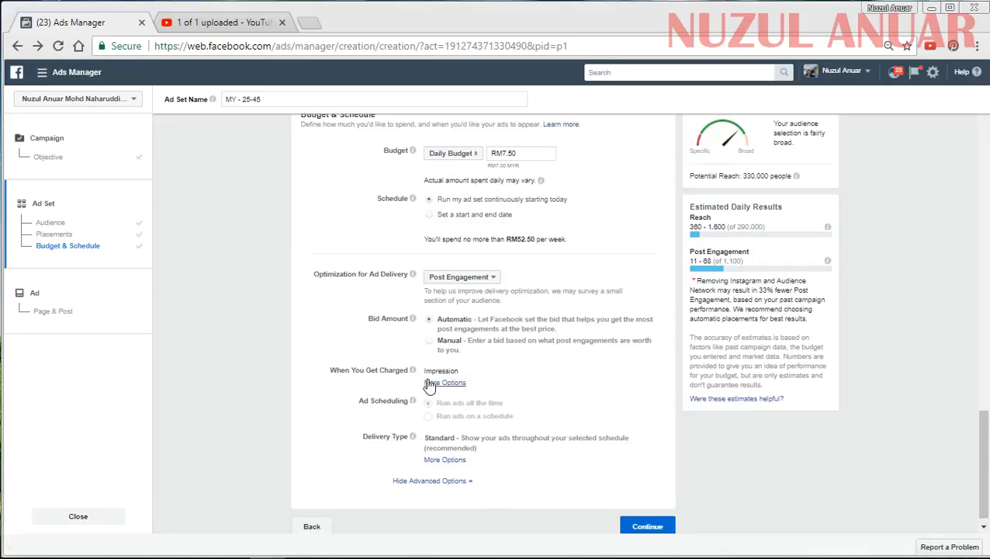
Read the help on When You Get Charged and change the charging option to Post Engagement.
{"action": "mouse_move", "coordinate": [413, 371]}
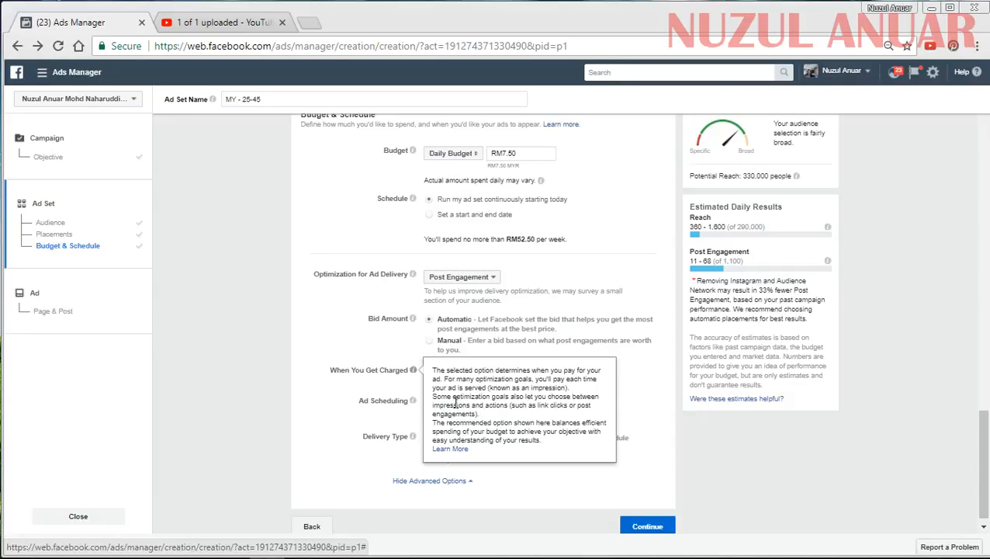
{"action": "left_click", "coordinate": [364, 380]}
{"action": "left_click", "coordinate": [427, 382]}
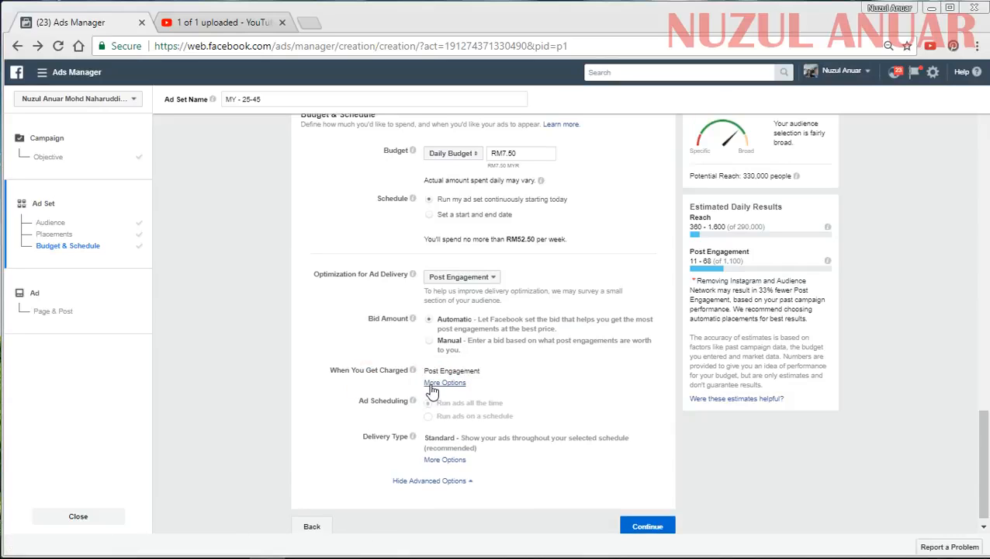
{"action": "mouse_move", "coordinate": [423, 376]}
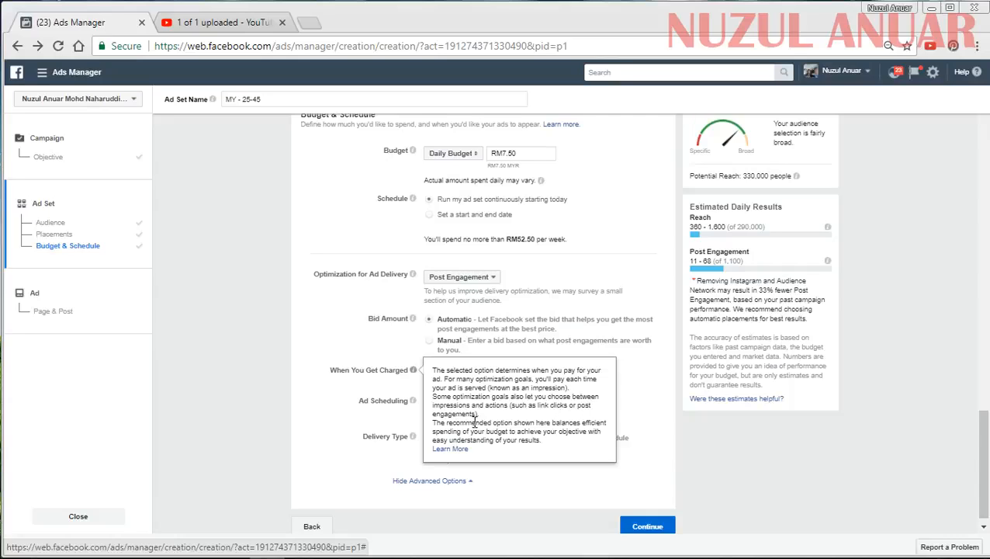
{"action": "mouse_move", "coordinate": [412, 400]}
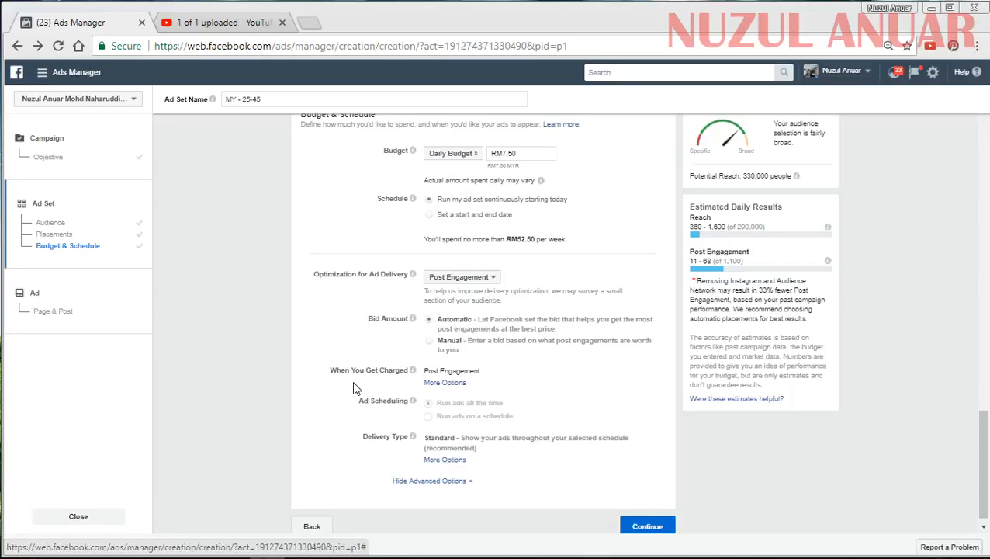
Switch the charging option to Impression and back to Post Engagement to compare the two choices.
{"action": "left_click", "coordinate": [427, 383]}
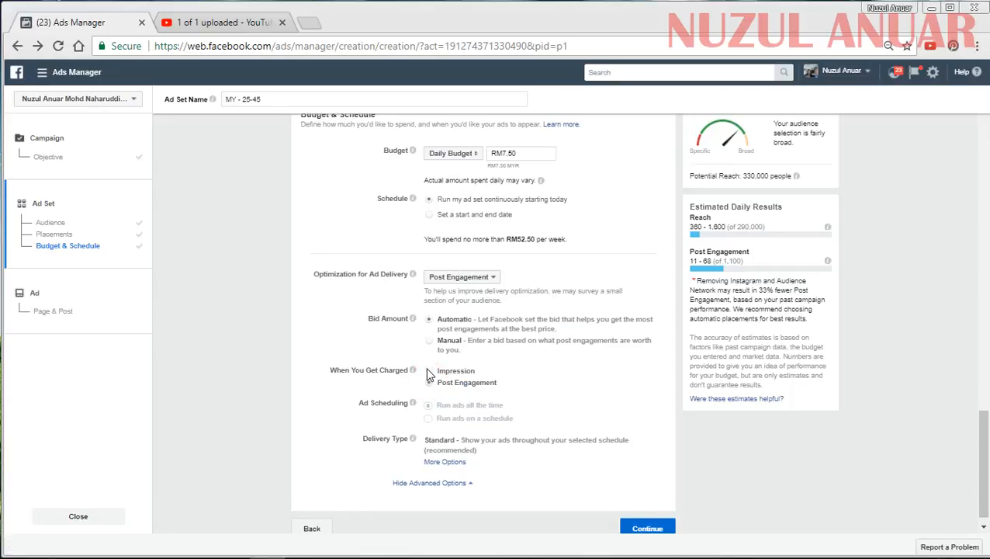
{"action": "left_click", "coordinate": [429, 371]}
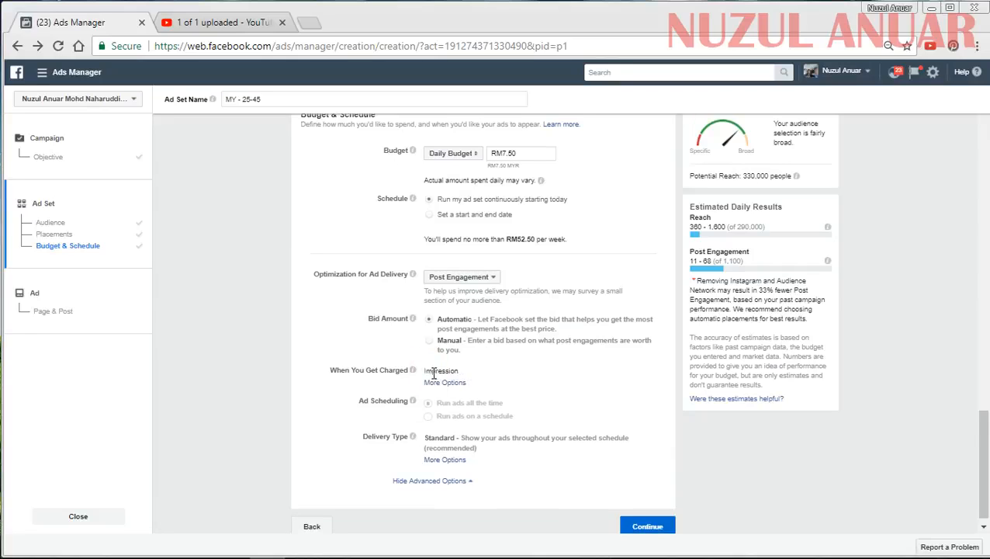
{"action": "mouse_move", "coordinate": [413, 370]}
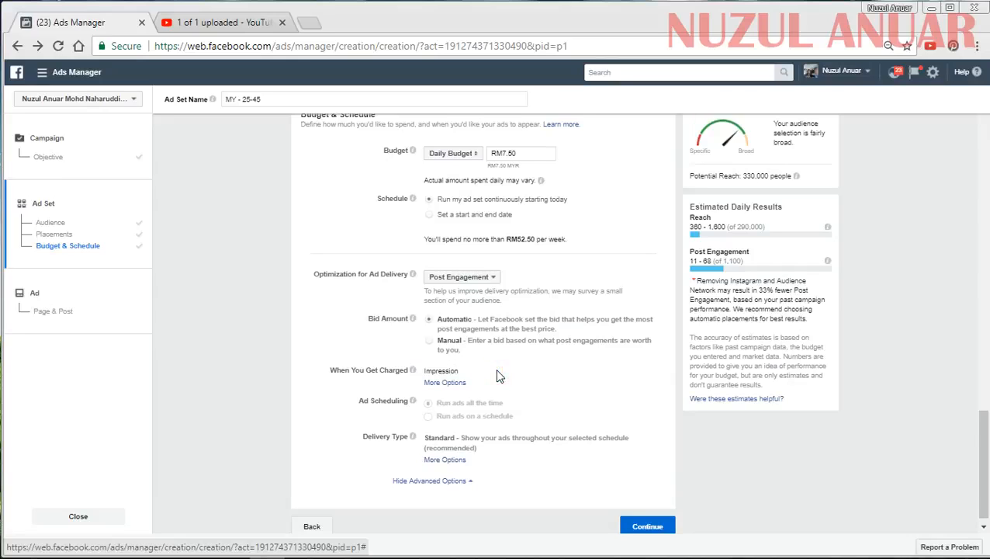
{"action": "left_click", "coordinate": [432, 384]}
{"action": "left_click", "coordinate": [450, 384]}
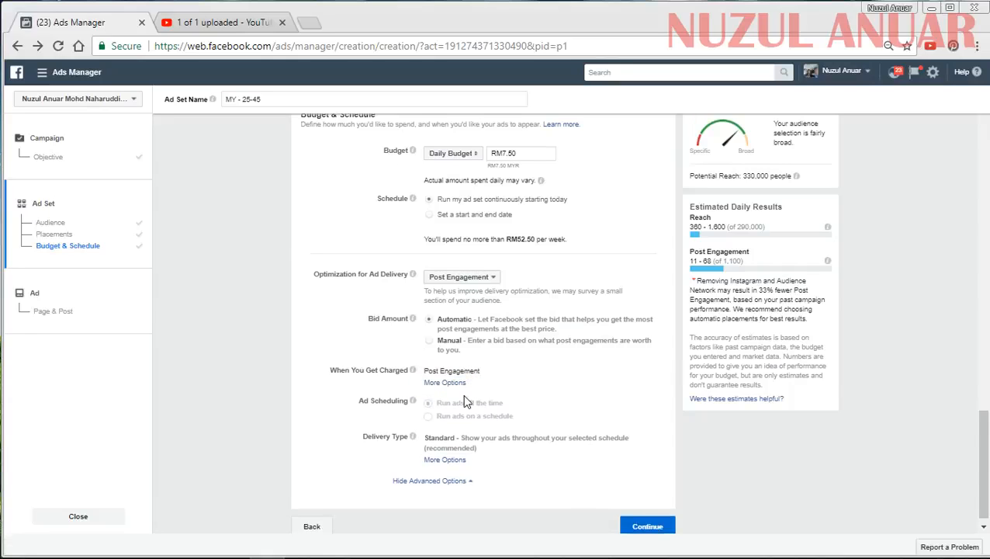
Set When You Get Charged to Impression for the ad set.
{"action": "left_click", "coordinate": [442, 382]}
{"action": "left_click", "coordinate": [450, 372]}
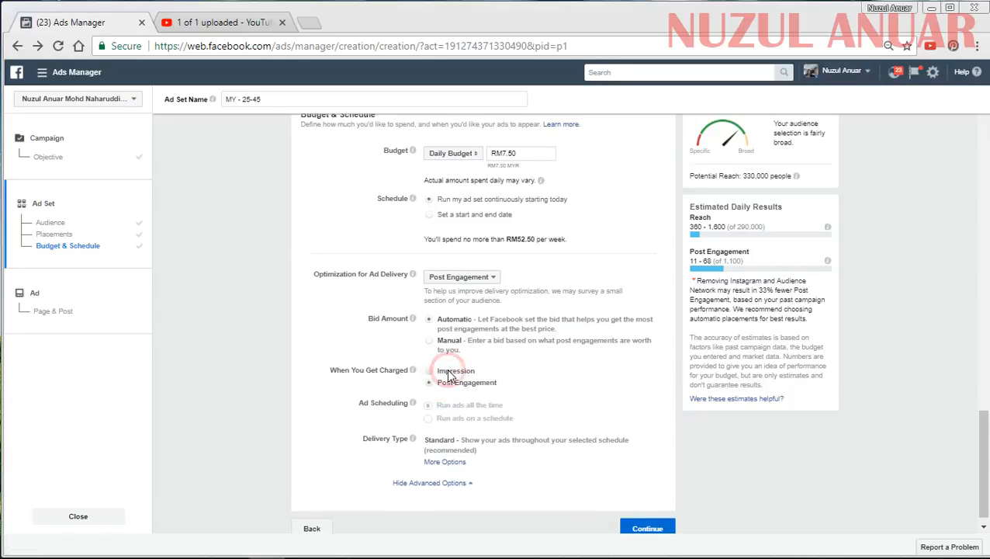
{"action": "left_click", "coordinate": [429, 372]}
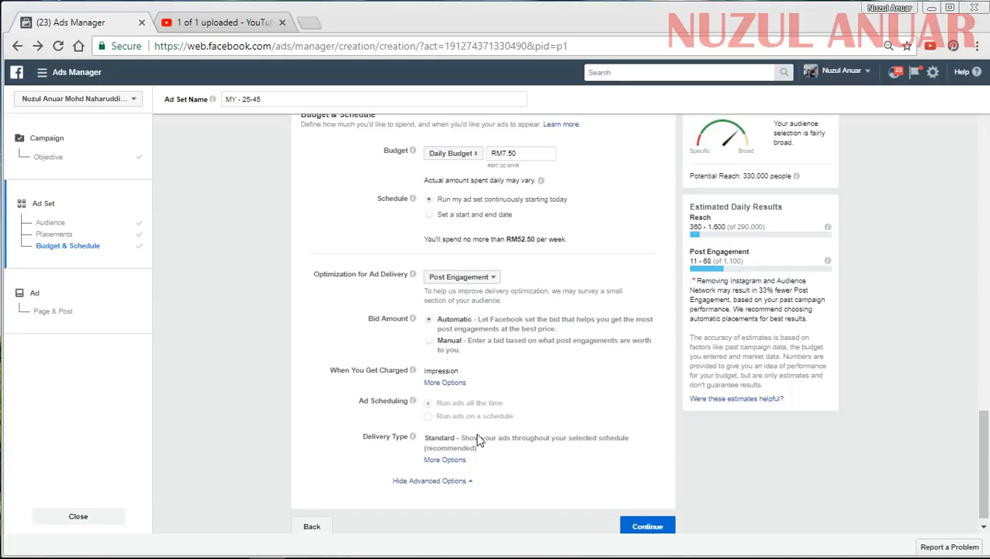
Change the ad set's daily budget to RM10.
{"action": "scroll", "coordinate": [644, 464], "scroll_direction": "down", "scroll_amount": 1}
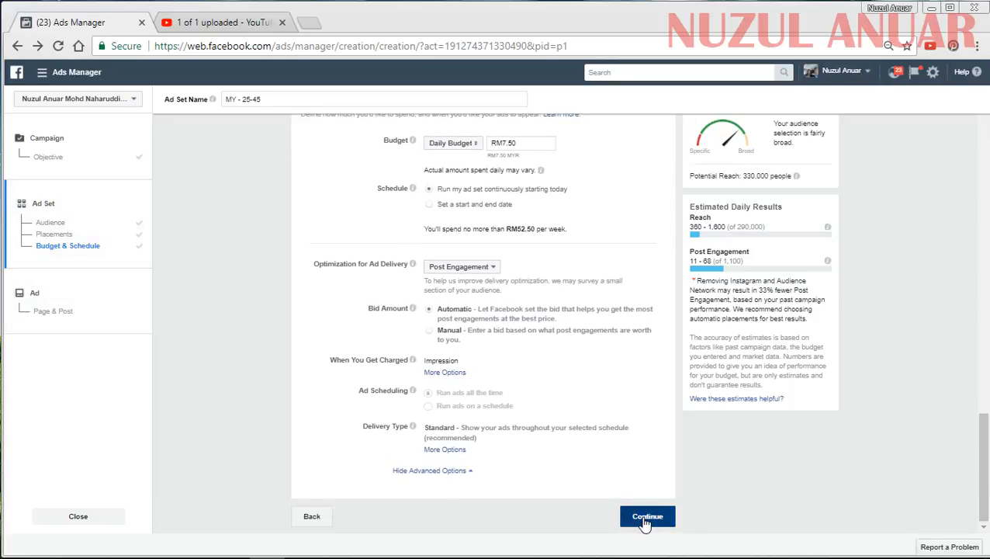
{"action": "left_click_drag", "start_coordinate": [501, 144], "coordinate": [546, 144]}
{"action": "type", "text": "10"}
{"action": "left_click", "coordinate": [597, 163]}
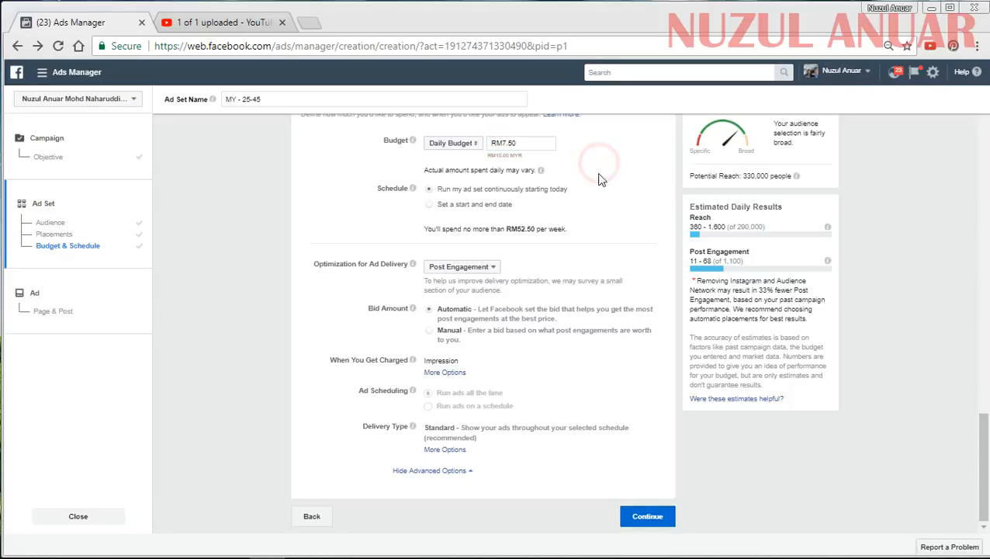
Proceed to the ad setup and choose the existing page post "ANDA BARU NAK BELAJAR BISNES ONLINE??" for the ad.
{"action": "left_click", "coordinate": [642, 518]}
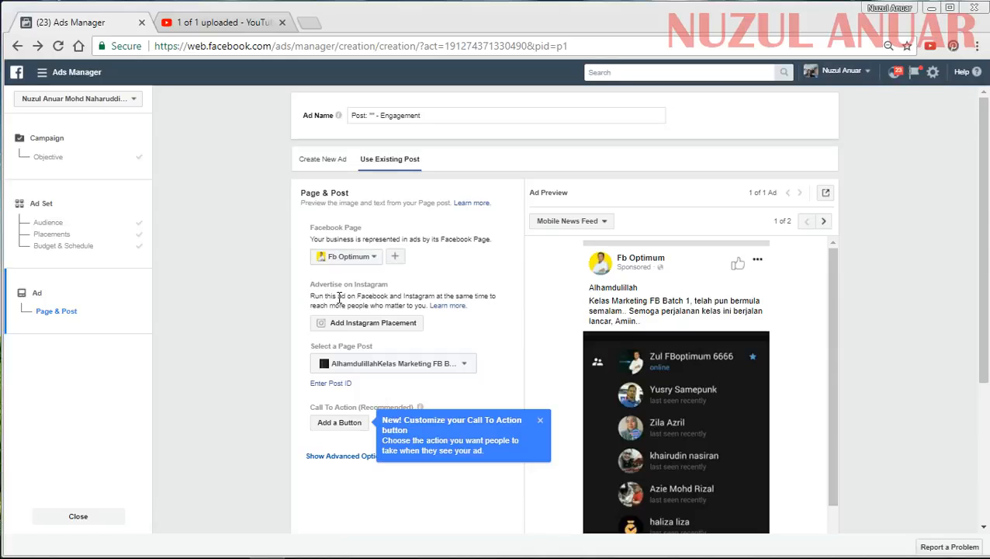
{"action": "left_click", "coordinate": [366, 373]}
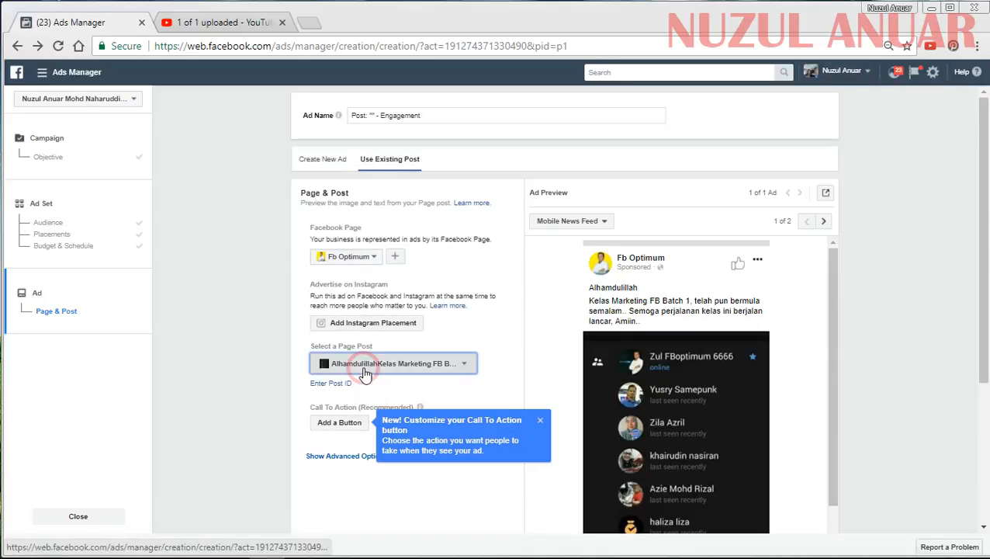
{"action": "left_click", "coordinate": [375, 367]}
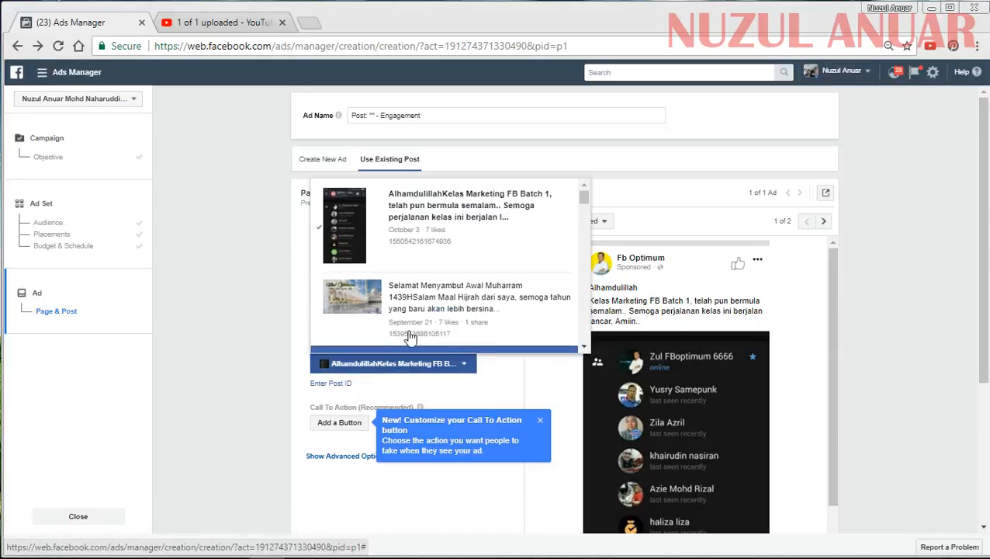
{"action": "scroll", "coordinate": [419, 295], "scroll_direction": "down", "scroll_amount": 2}
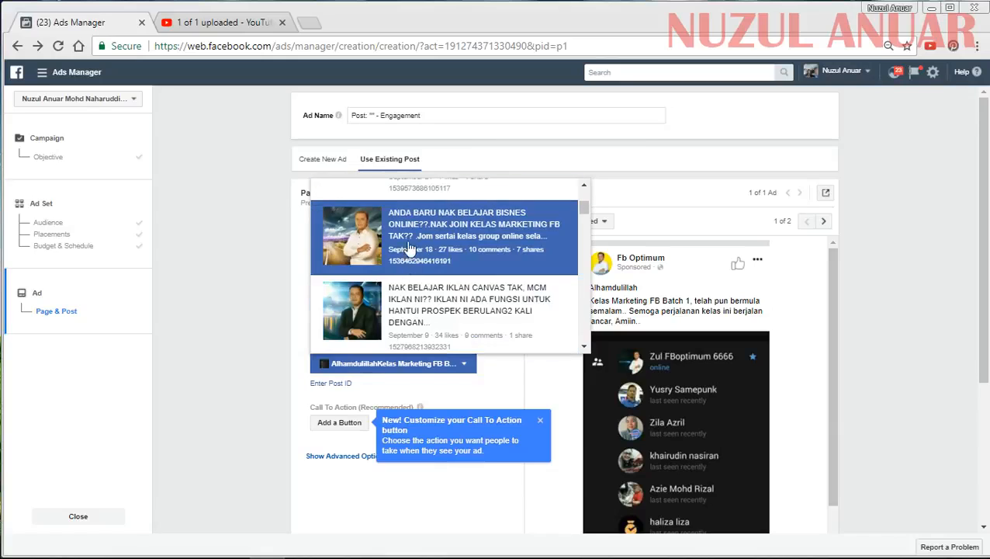
{"action": "left_click", "coordinate": [357, 224]}
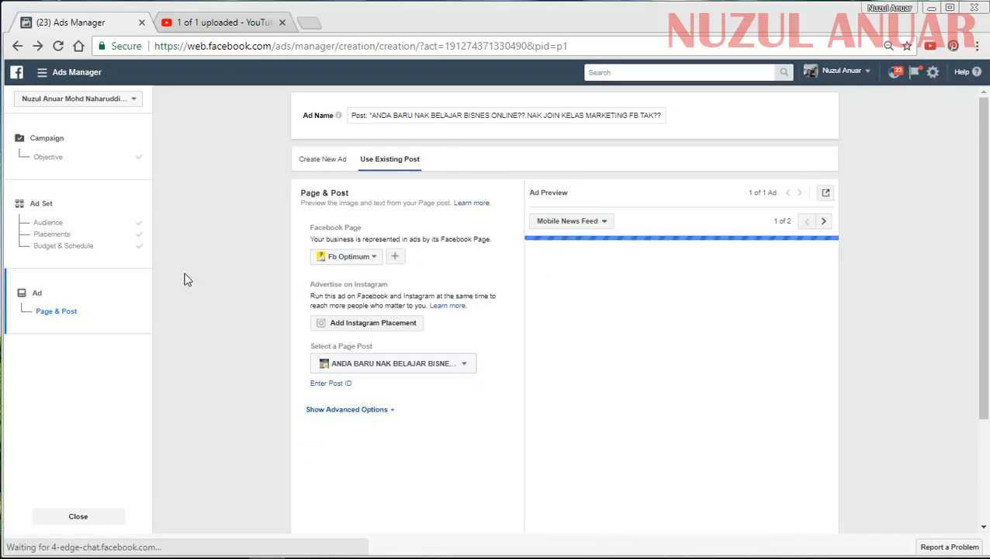
Examine the format, fullscreen experience, image and link options for creating a new ad, and return to using the existing post.
{"action": "left_click", "coordinate": [329, 160]}
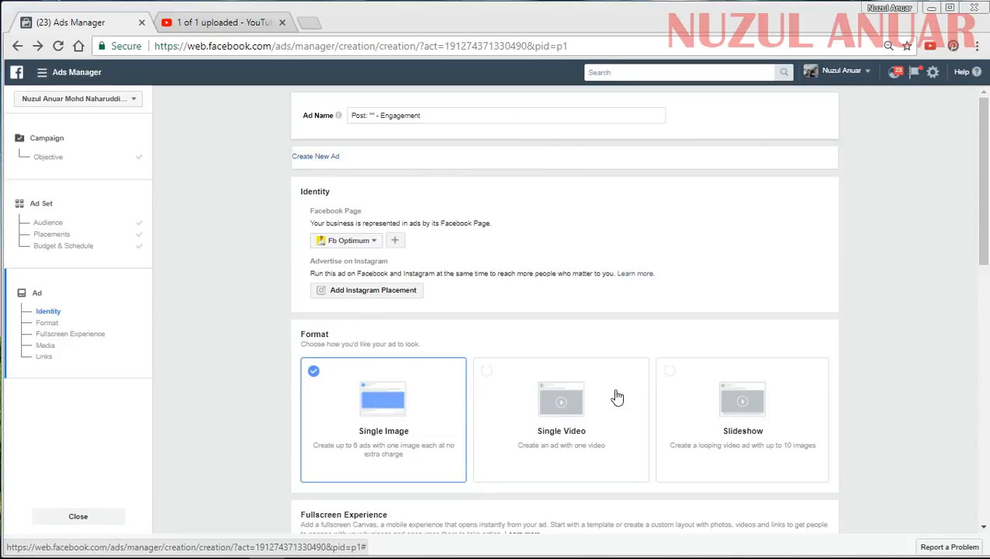
{"action": "scroll", "coordinate": [386, 272], "scroll_direction": "down", "scroll_amount": 2}
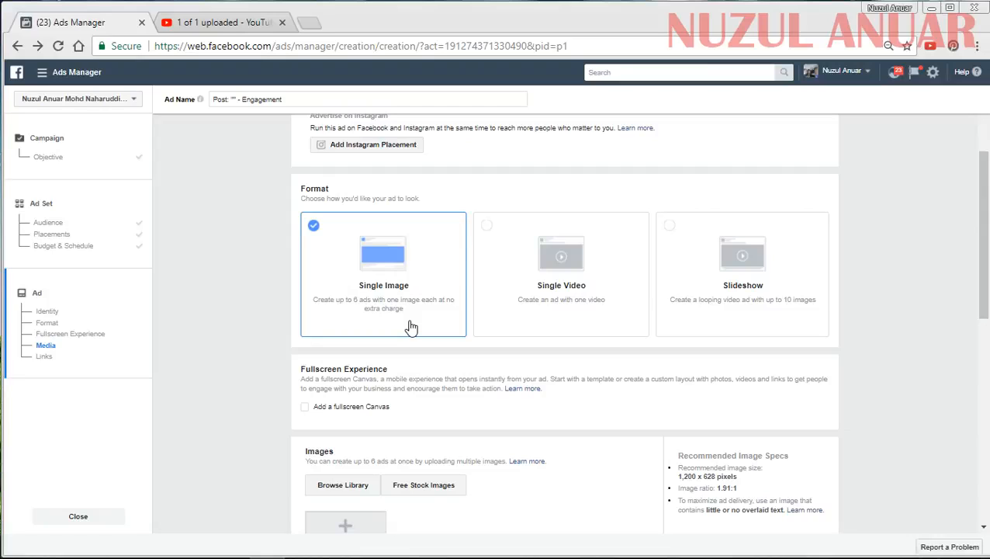
{"action": "scroll", "coordinate": [412, 327], "scroll_direction": "down", "scroll_amount": 3}
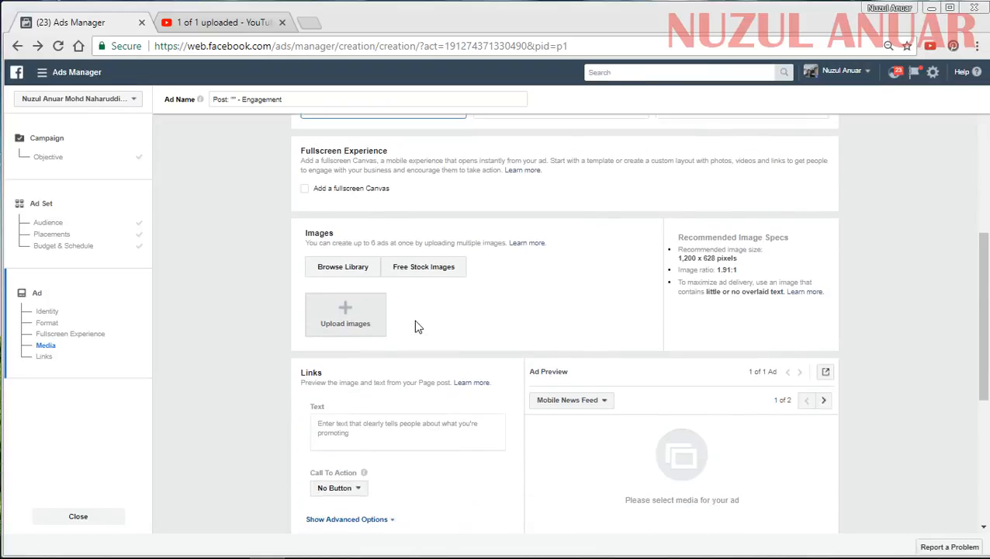
{"action": "scroll", "coordinate": [417, 326], "scroll_direction": "down", "scroll_amount": 2}
{"action": "scroll", "coordinate": [415, 326], "scroll_direction": "up", "scroll_amount": 2}
{"action": "scroll", "coordinate": [481, 283], "scroll_direction": "up", "scroll_amount": 2}
{"action": "scroll", "coordinate": [486, 269], "scroll_direction": "down", "scroll_amount": 4}
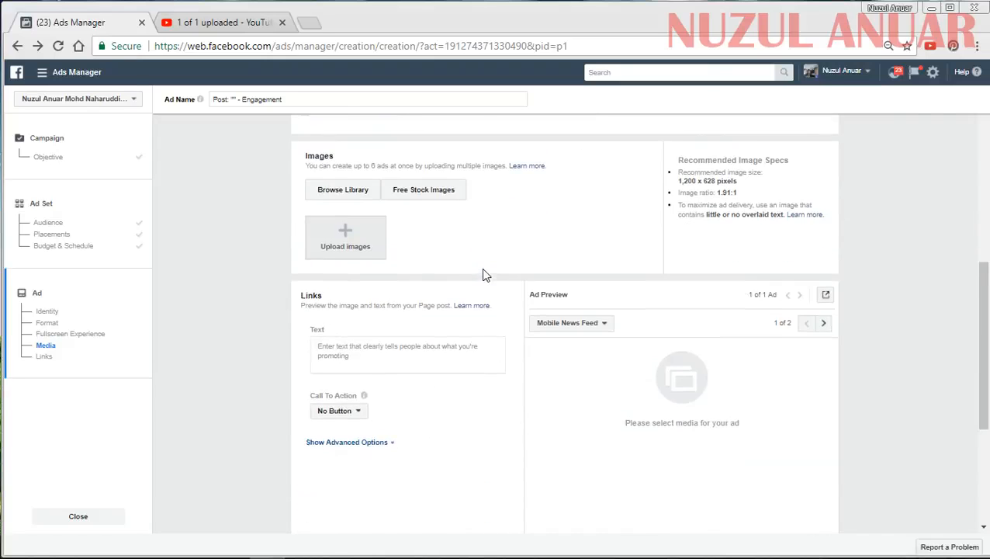
{"action": "scroll", "coordinate": [582, 284], "scroll_direction": "up", "scroll_amount": 5}
{"action": "scroll", "coordinate": [578, 280], "scroll_direction": "up", "scroll_amount": 1}
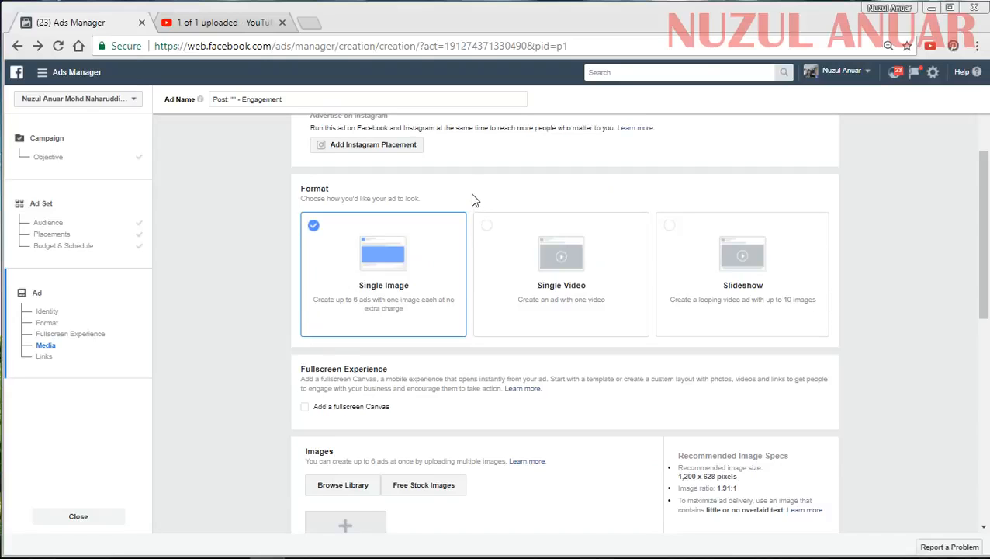
{"action": "scroll", "coordinate": [471, 198], "scroll_direction": "up", "scroll_amount": 2}
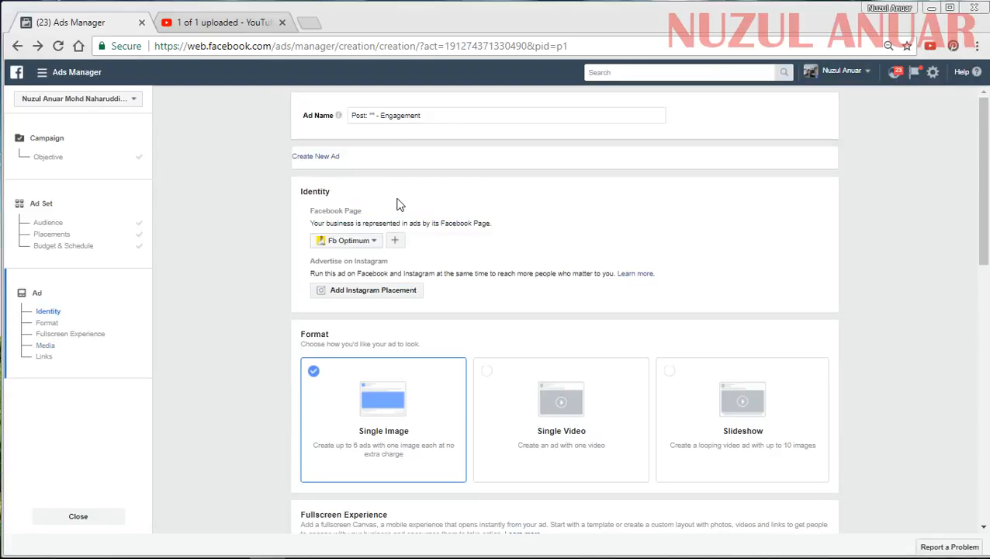
{"action": "left_click", "coordinate": [315, 157]}
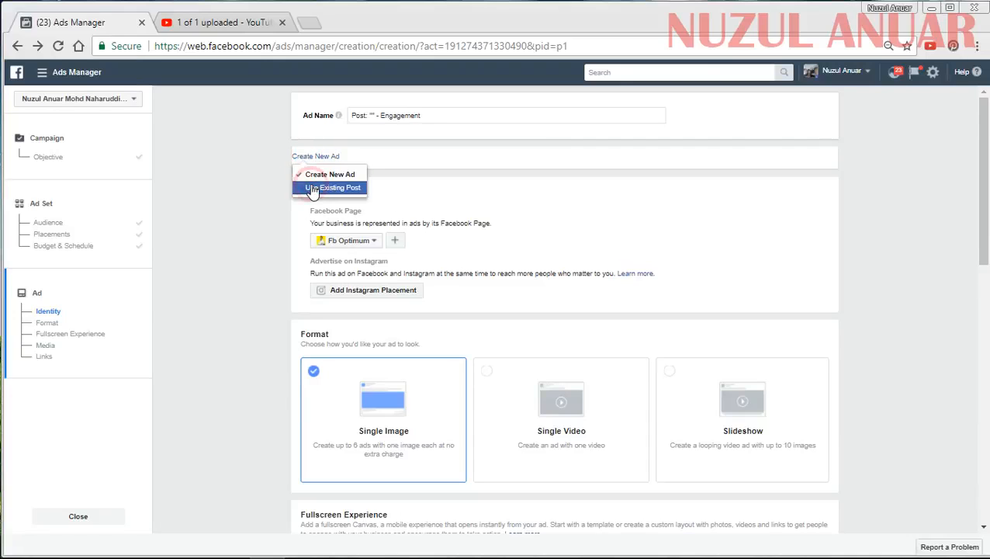
{"action": "left_click", "coordinate": [312, 189]}
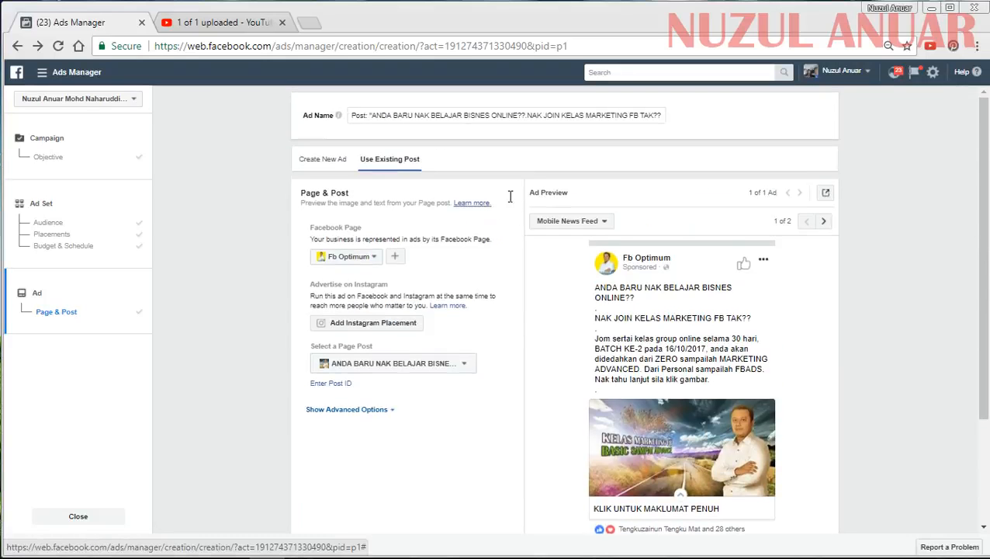
Look through the other available page posts and keep the "ANDA BARU NAK BELAJAR BISNES ONLINE??" post selected.
{"action": "scroll", "coordinate": [480, 323], "scroll_direction": "down", "scroll_amount": 1}
{"action": "scroll", "coordinate": [477, 318], "scroll_direction": "down", "scroll_amount": 2}
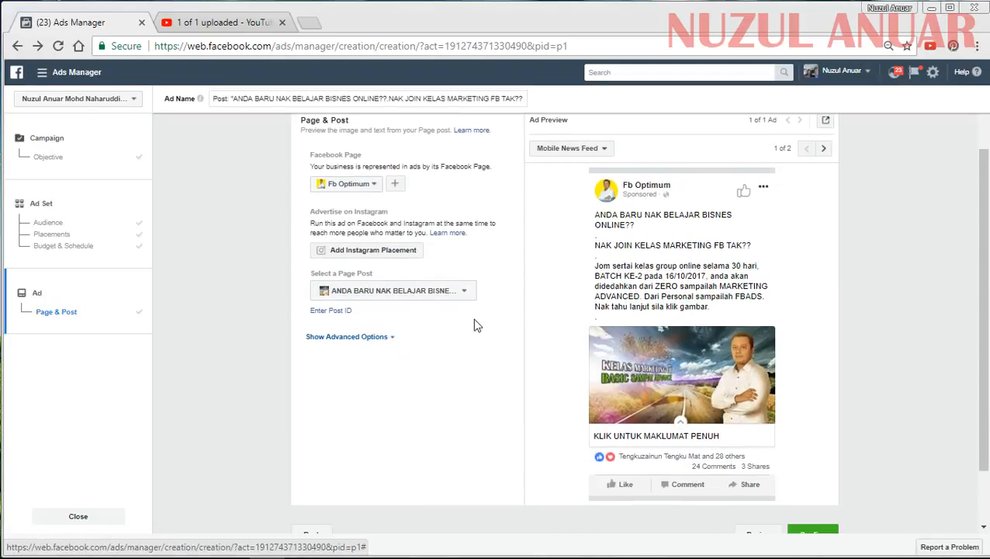
{"action": "left_click", "coordinate": [402, 295]}
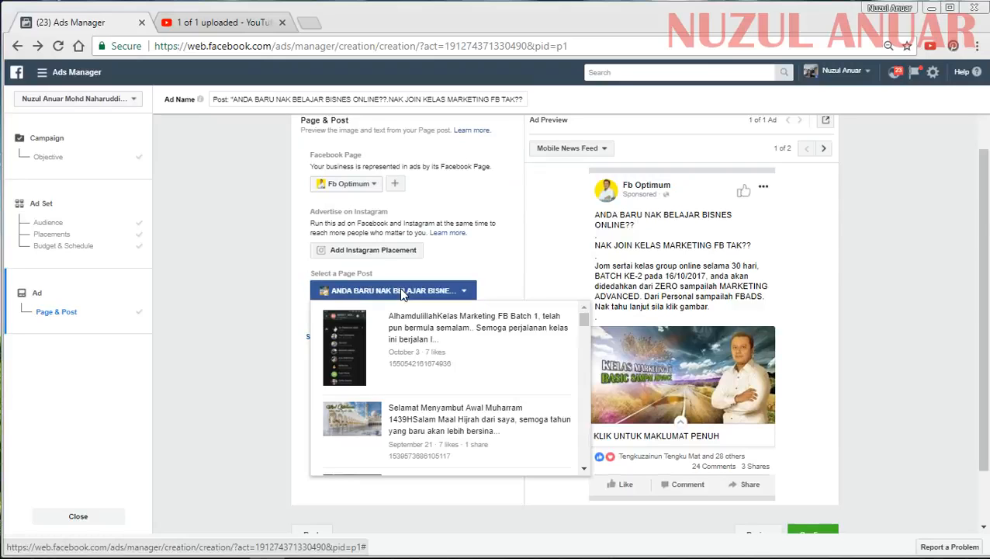
{"action": "scroll", "coordinate": [463, 429], "scroll_direction": "down", "scroll_amount": 2}
{"action": "scroll", "coordinate": [464, 429], "scroll_direction": "down", "scroll_amount": 4}
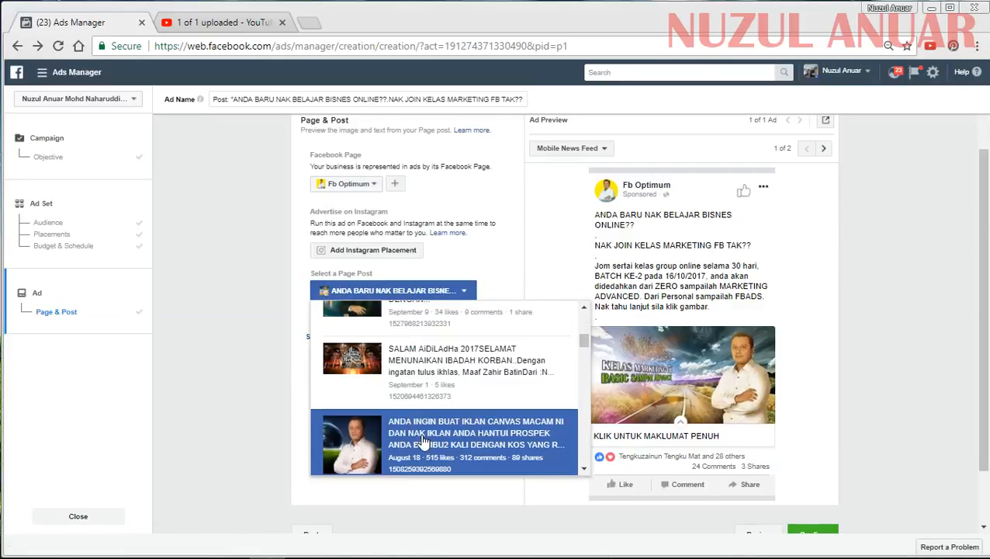
{"action": "scroll", "coordinate": [426, 407], "scroll_direction": "up", "scroll_amount": 5}
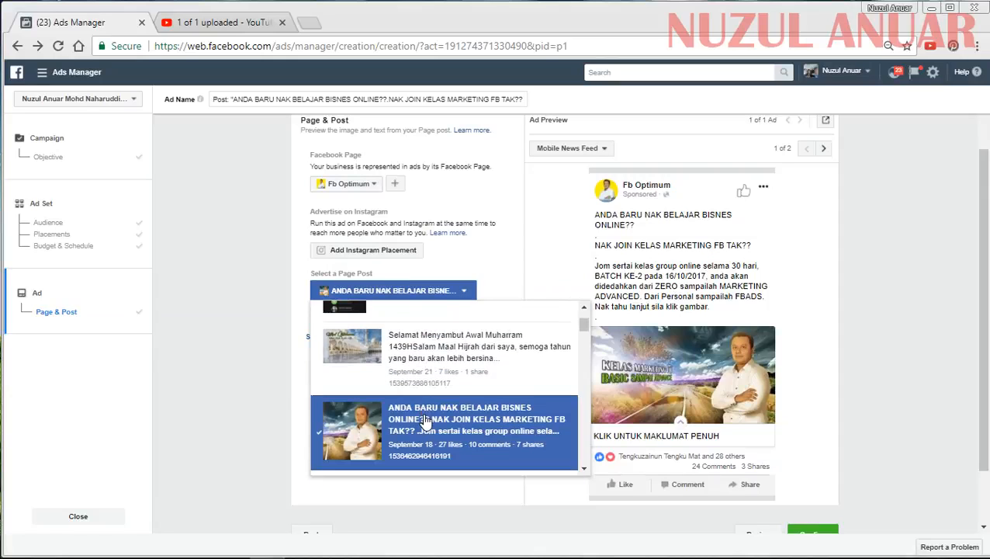
{"action": "left_click", "coordinate": [648, 229]}
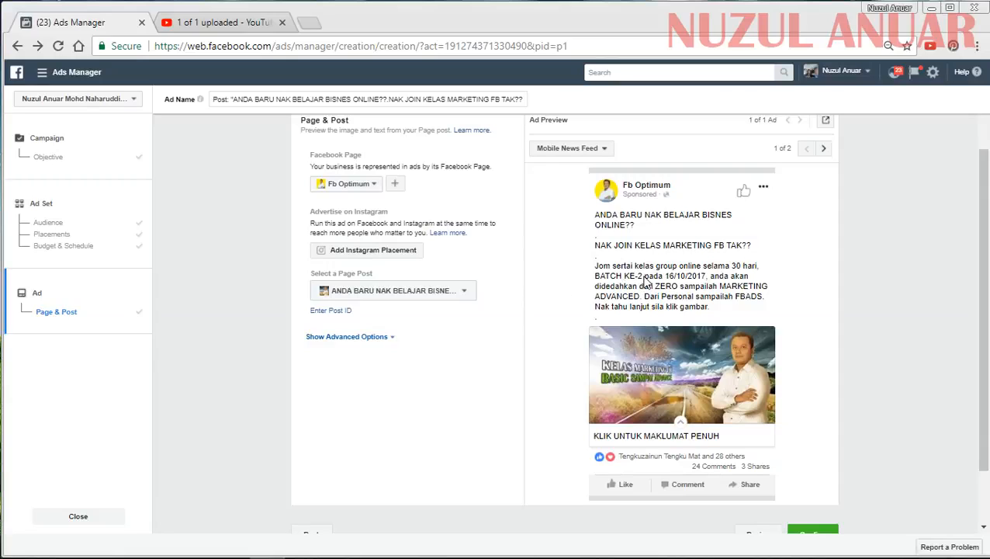
Review the IKLAN KELAS 1 campaign, ad set and ad details and confirm the order.
{"action": "scroll", "coordinate": [516, 338], "scroll_direction": "down", "scroll_amount": 1}
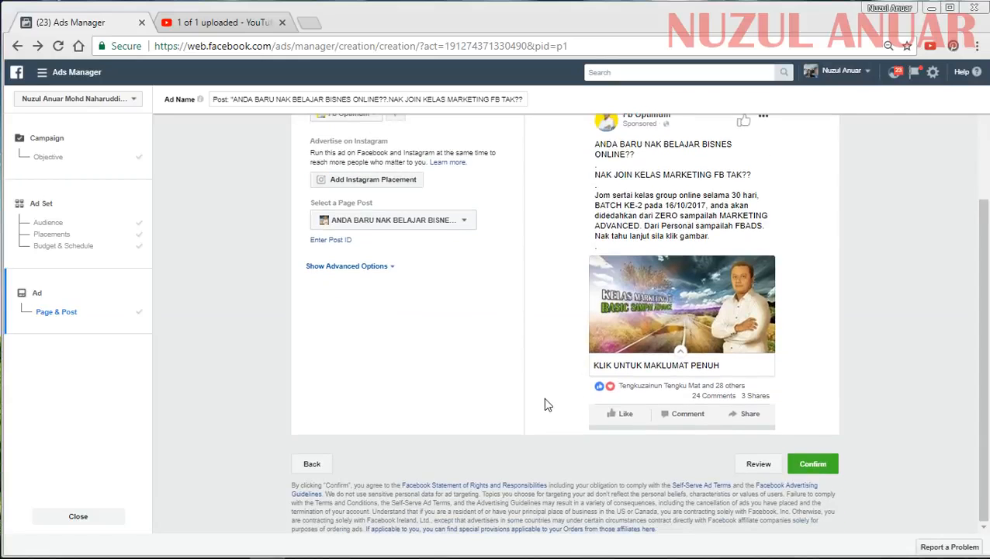
{"action": "scroll", "coordinate": [578, 340], "scroll_direction": "down", "scroll_amount": 3}
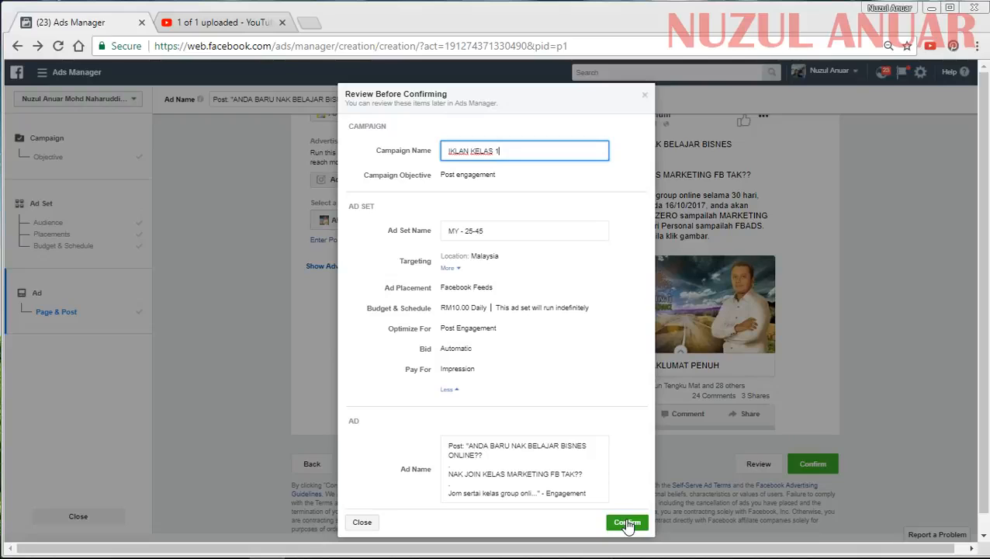
{"action": "left_click", "coordinate": [627, 522]}
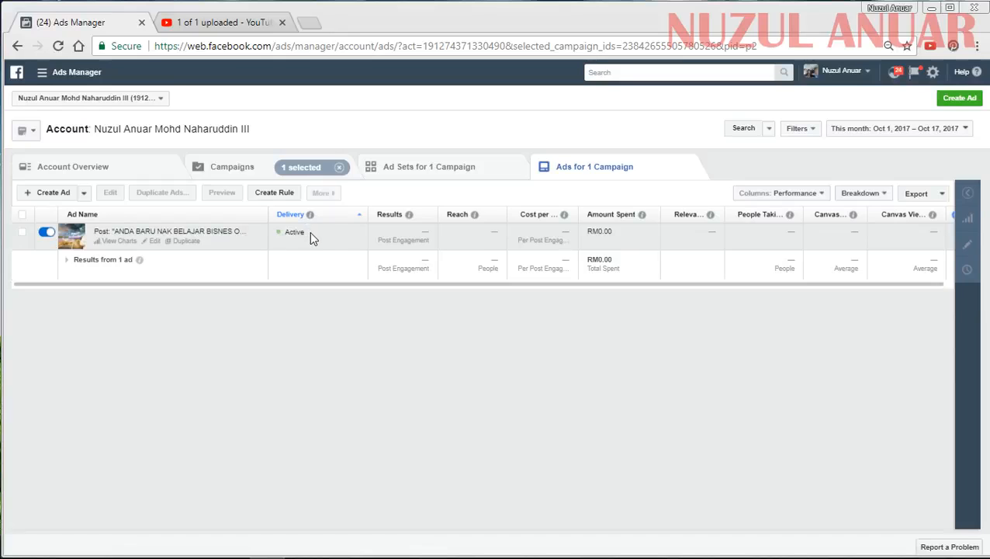
Check the delivery status of the "ANDA BARU NAK BELAJAR BISNES ONLINE" ad in the ads list.
{"action": "left_click_drag", "start_coordinate": [275, 231], "coordinate": [312, 236]}
{"action": "left_click", "coordinate": [284, 334]}
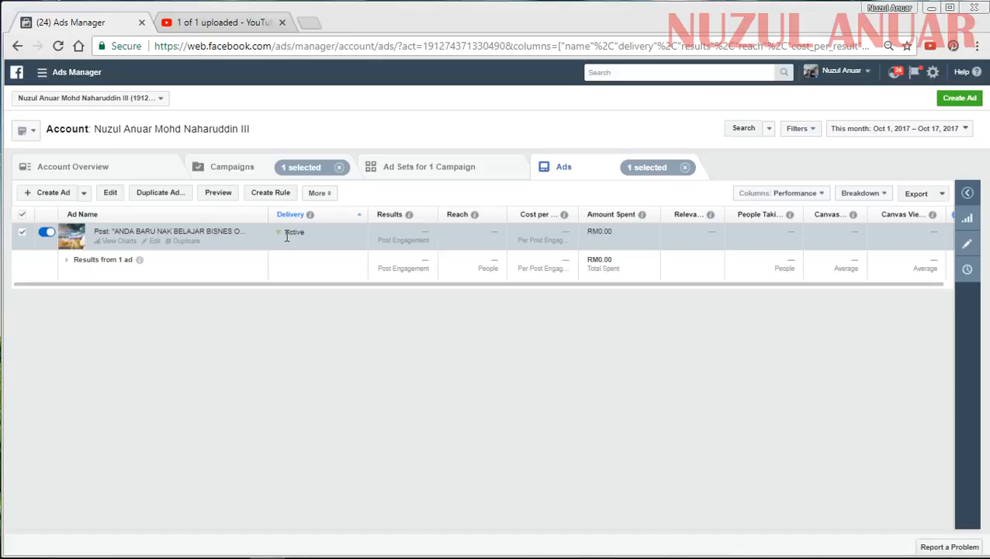
{"action": "left_click_drag", "start_coordinate": [287, 236], "coordinate": [313, 236]}
{"action": "left_click", "coordinate": [358, 243]}
{"action": "left_click_drag", "start_coordinate": [282, 233], "coordinate": [311, 234]}
{"action": "left_click", "coordinate": [258, 351]}
{"action": "left_click_drag", "start_coordinate": [286, 236], "coordinate": [337, 244]}
{"action": "left_click", "coordinate": [283, 241]}
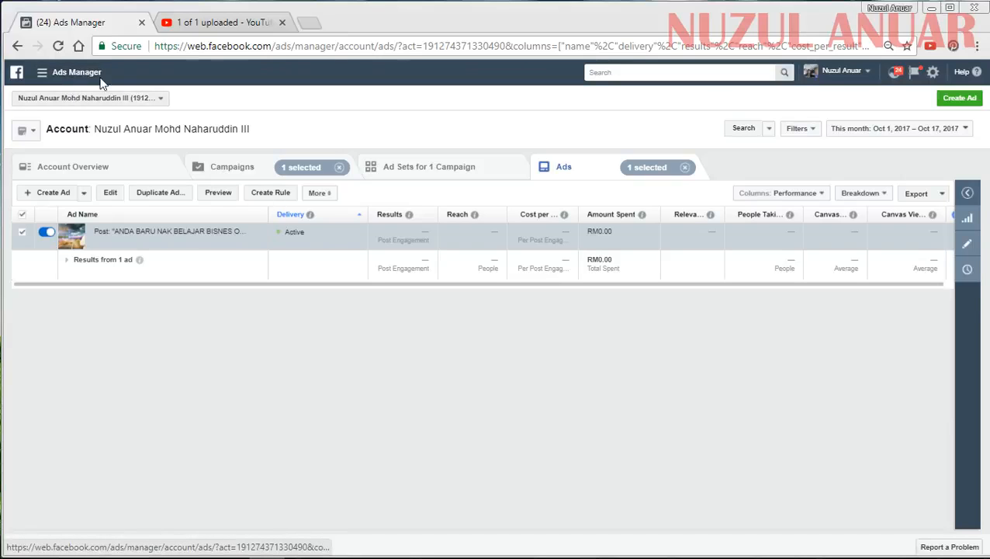
Look over all available ad tools, including Billing & Payment Methods, and return to the ads list.
{"action": "left_click", "coordinate": [70, 72]}
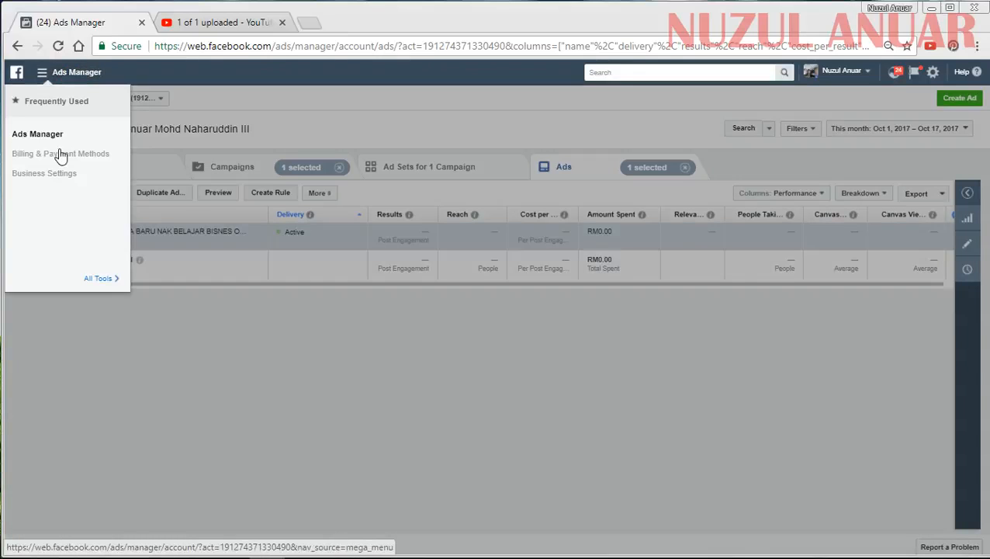
{"action": "left_click", "coordinate": [91, 277]}
{"action": "left_click", "coordinate": [178, 356]}
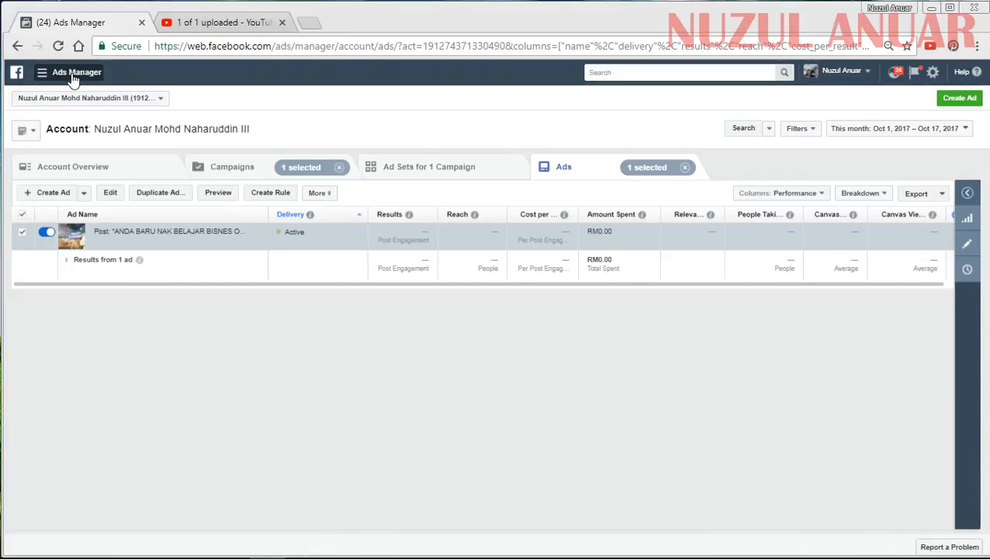
{"action": "left_click", "coordinate": [71, 77]}
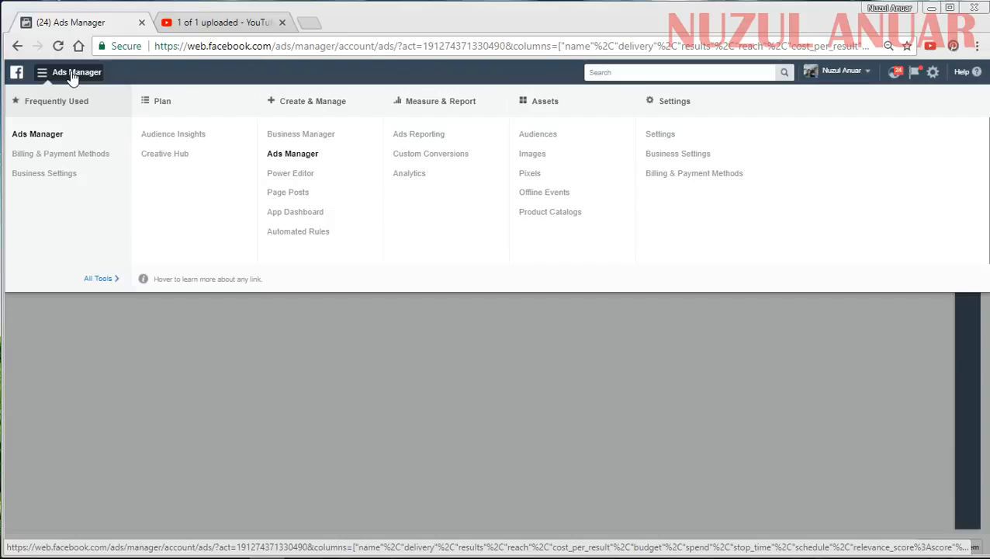
{"action": "left_click", "coordinate": [243, 420]}
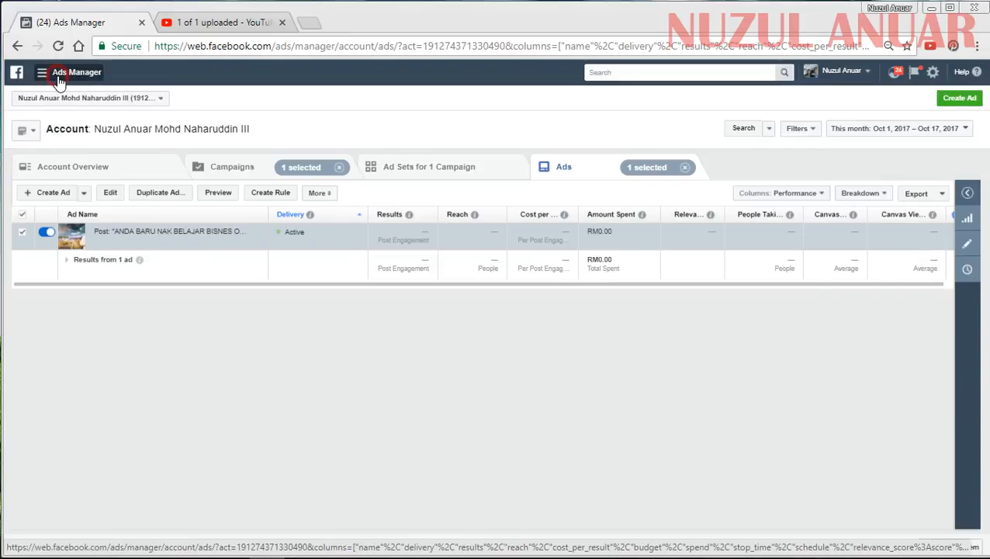
{"action": "left_click", "coordinate": [59, 81]}
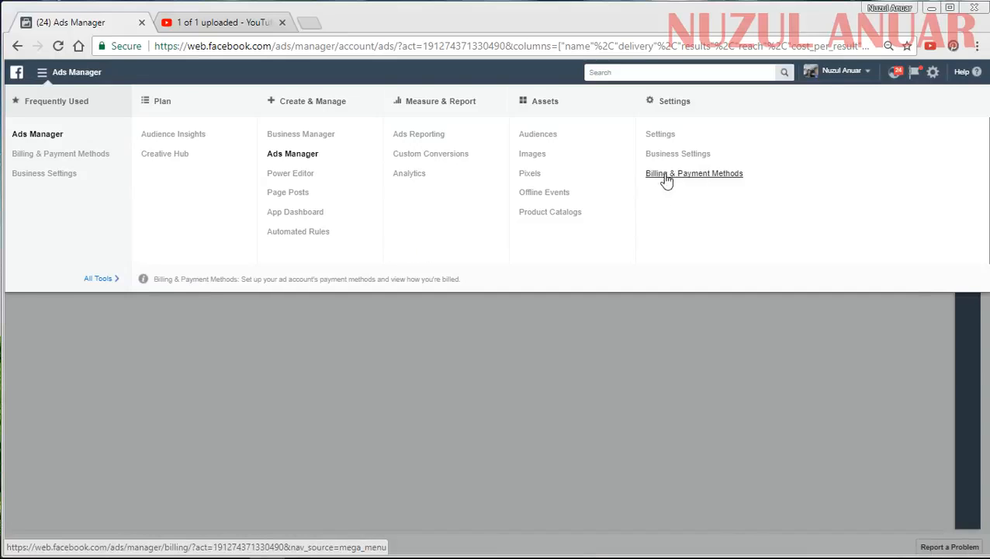
{"action": "left_click", "coordinate": [356, 390]}
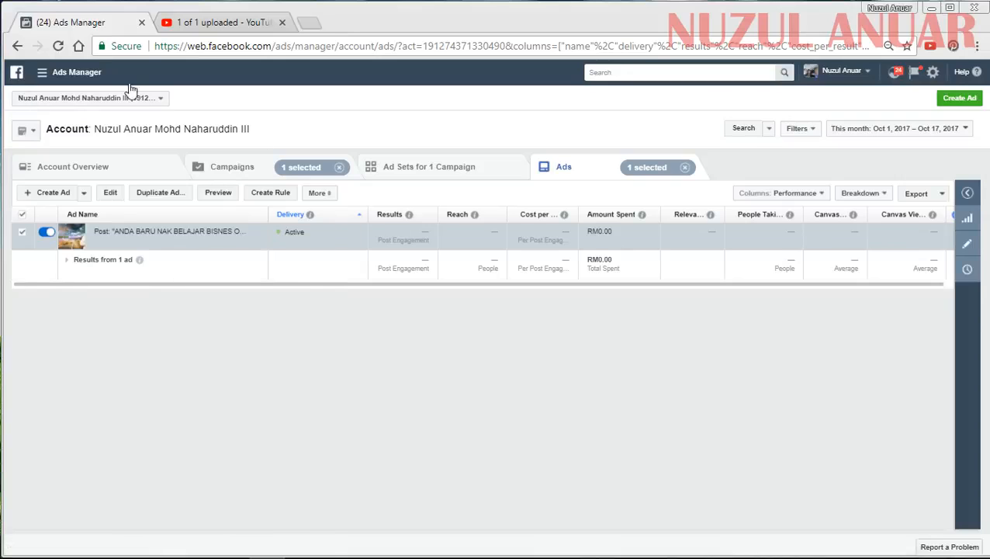
Reopen the ad account from the Facebook home page and view its campaigns, ad sets and ads.
{"action": "left_click", "coordinate": [16, 75]}
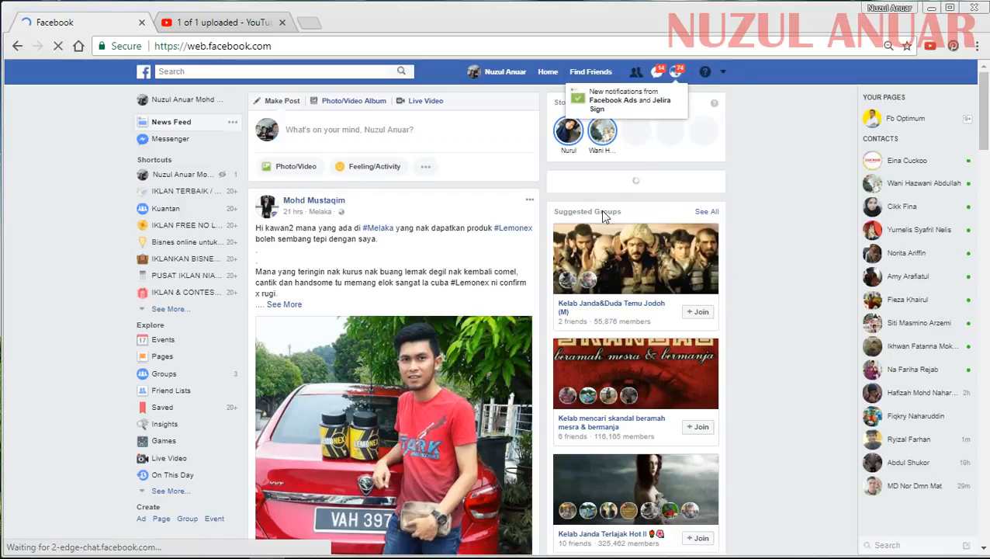
{"action": "left_click", "coordinate": [722, 71]}
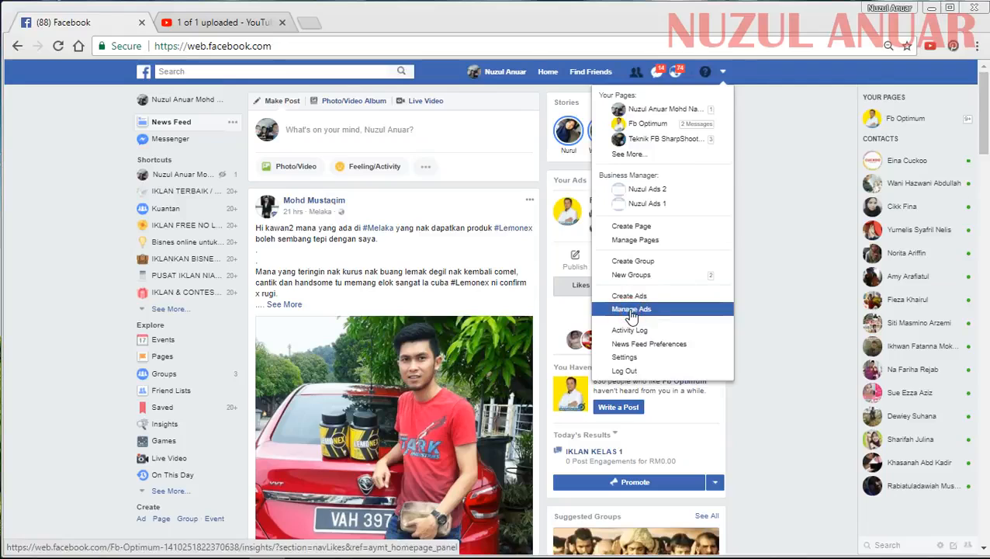
{"action": "left_click", "coordinate": [632, 310]}
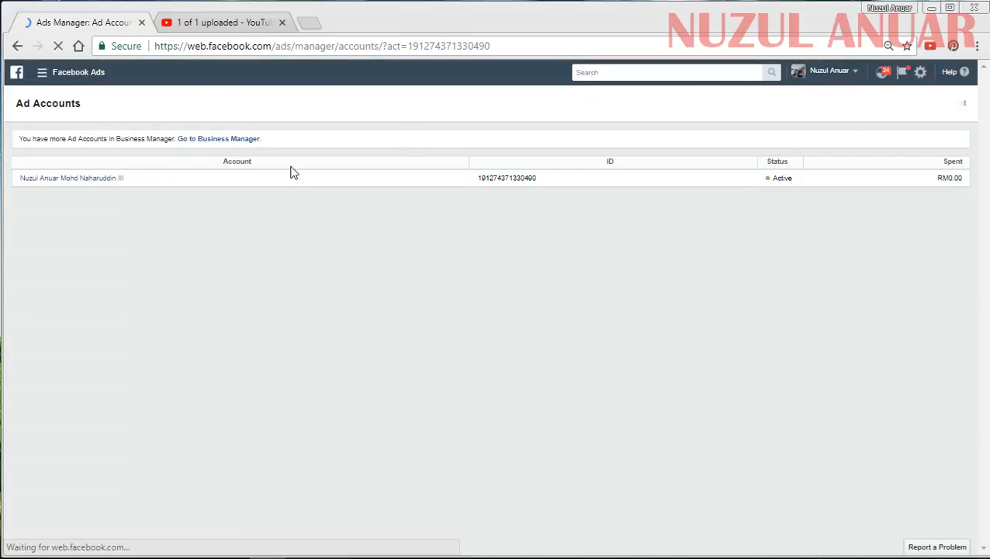
{"action": "left_click", "coordinate": [83, 179]}
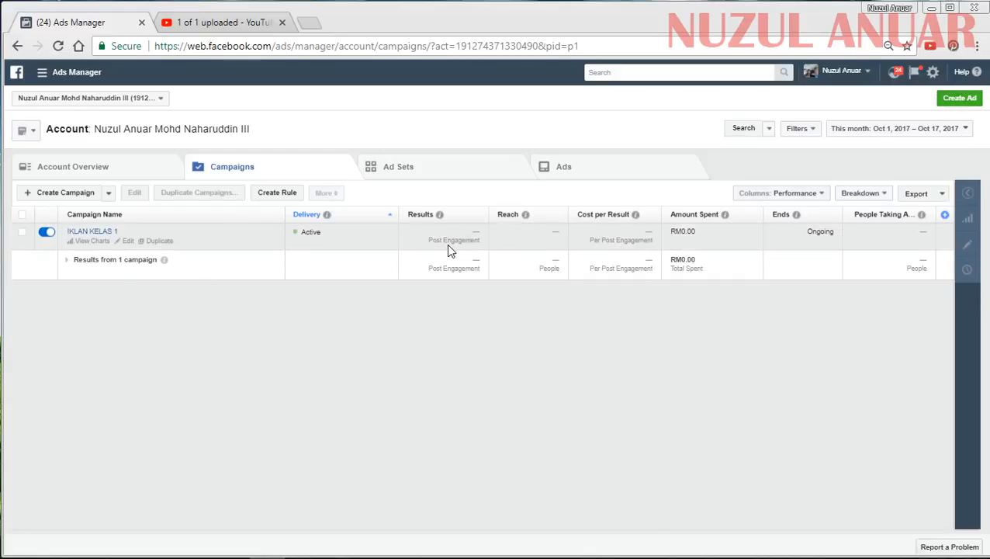
{"action": "left_click", "coordinate": [401, 167]}
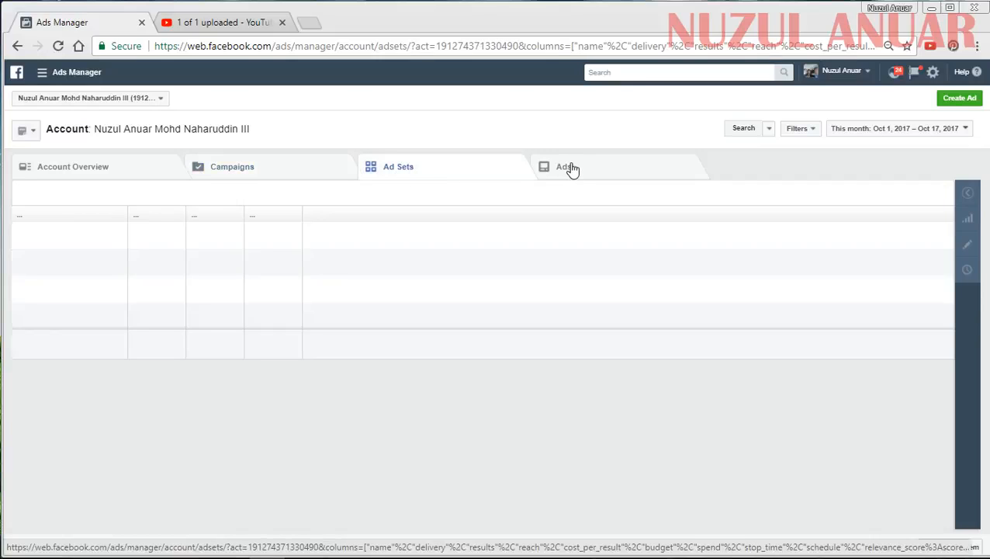
{"action": "left_click", "coordinate": [571, 166]}
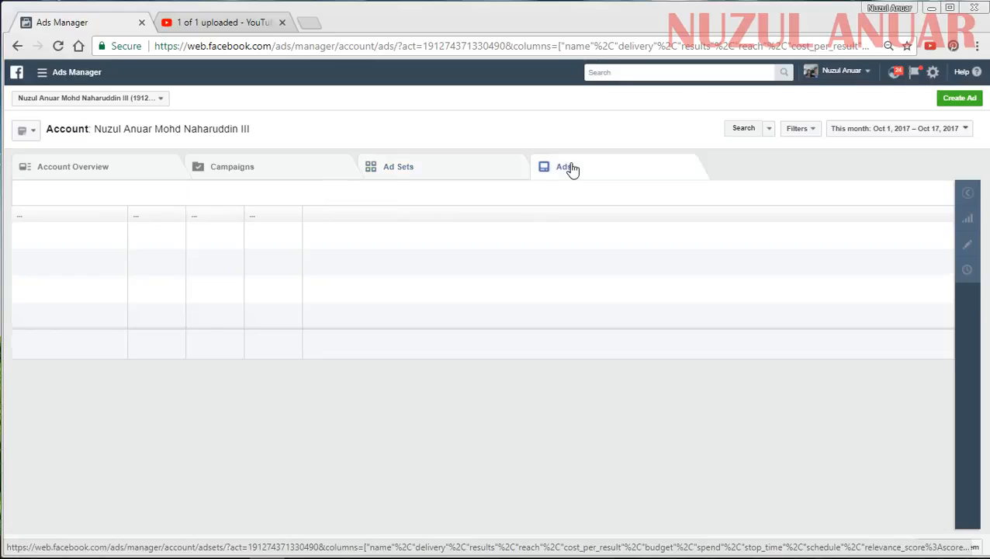
Open the MY - 25-45 ad set for editing and review its budget and schedule.
{"action": "left_click", "coordinate": [298, 167]}
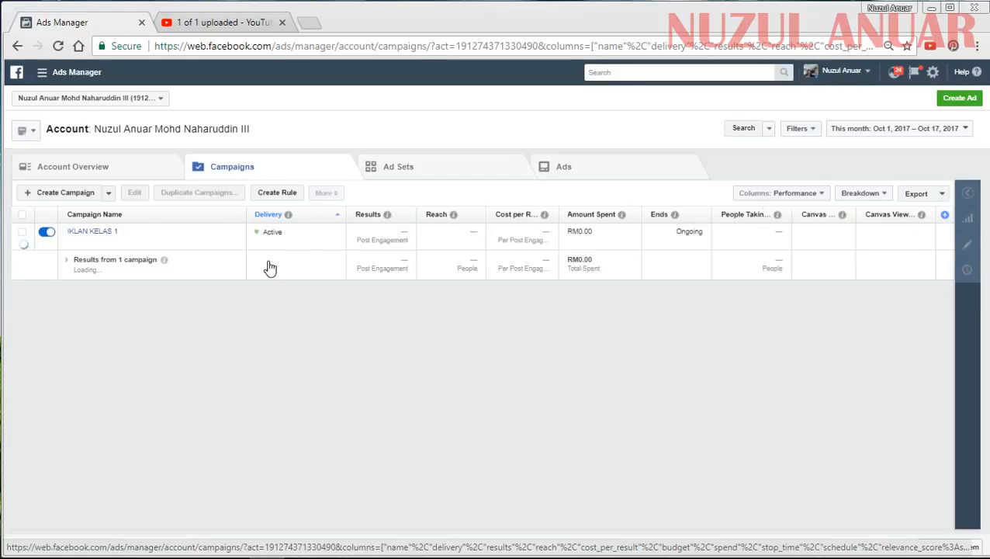
{"action": "left_click", "coordinate": [379, 171]}
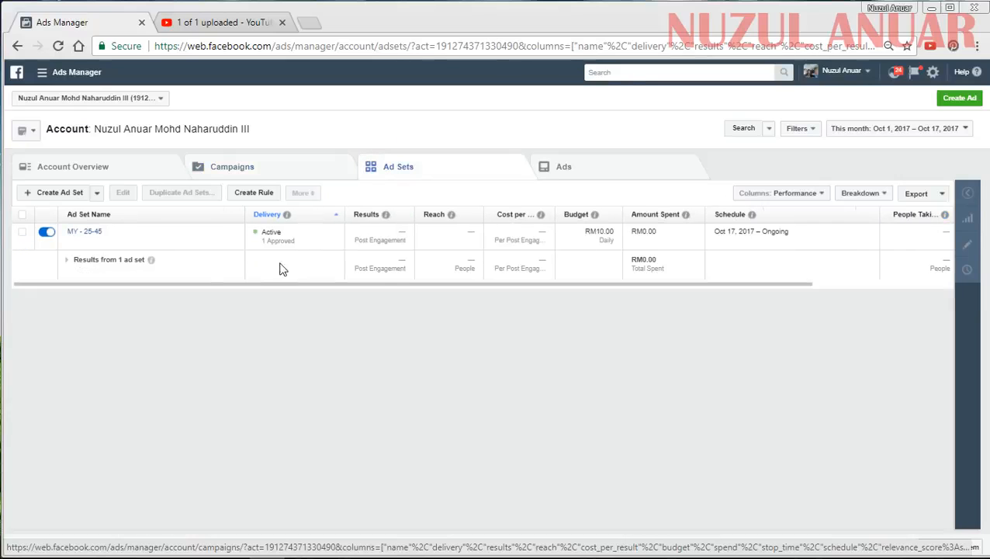
{"action": "left_click", "coordinate": [424, 237]}
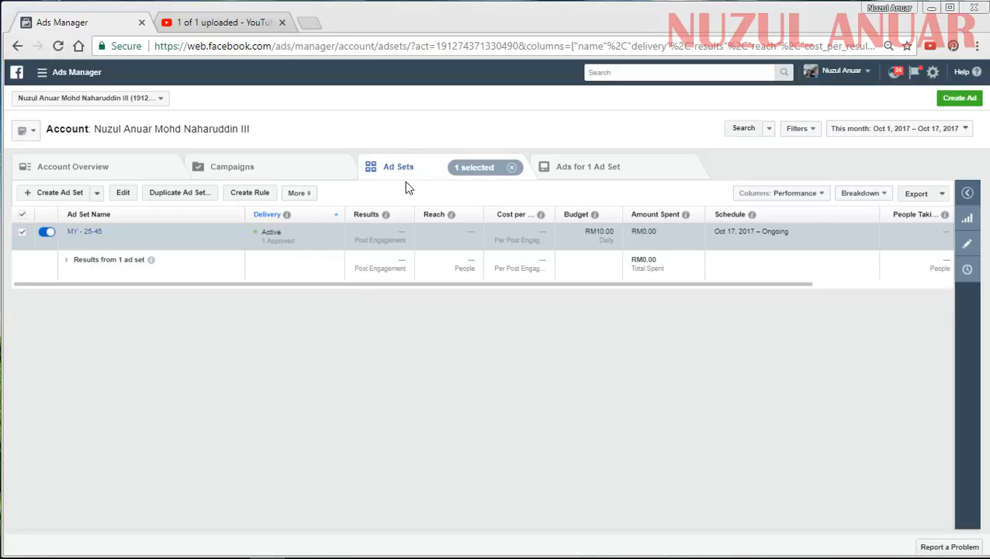
{"action": "left_click", "coordinate": [966, 247]}
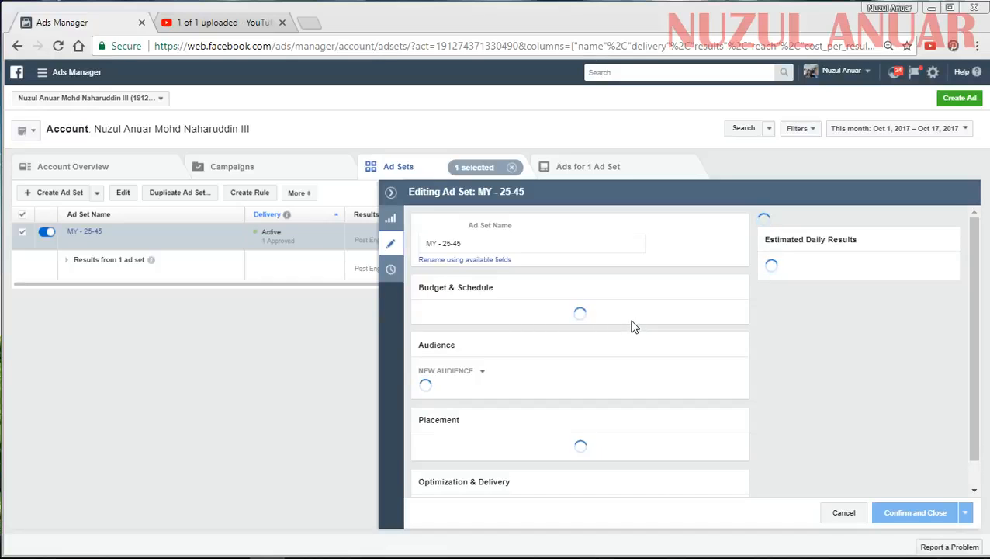
{"action": "scroll", "coordinate": [635, 326], "scroll_direction": "down", "scroll_amount": 1}
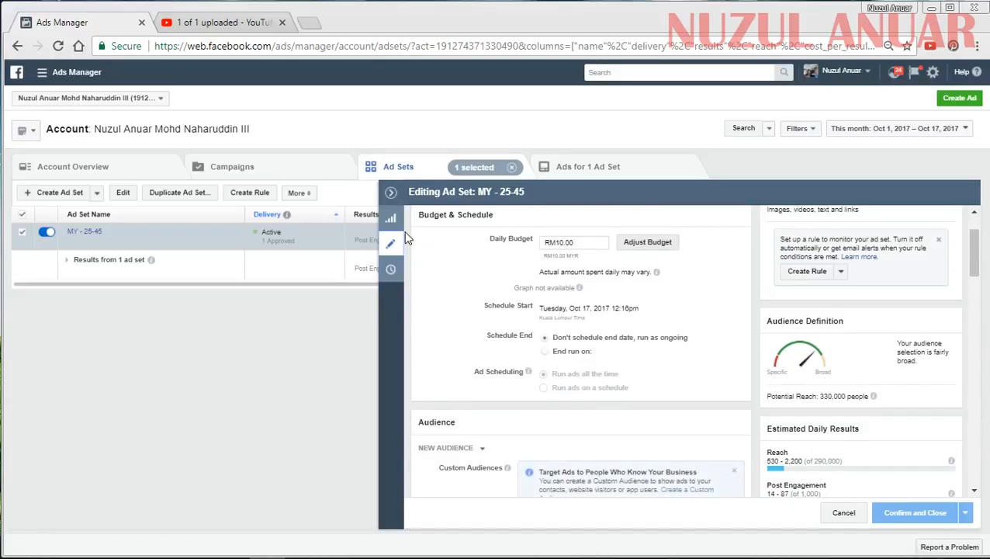
Examine the MY - 25-45 ad set's audience, placement, and optimization and delivery settings, and close the editor without changes.
{"action": "scroll", "coordinate": [404, 230], "scroll_direction": "down", "scroll_amount": 3}
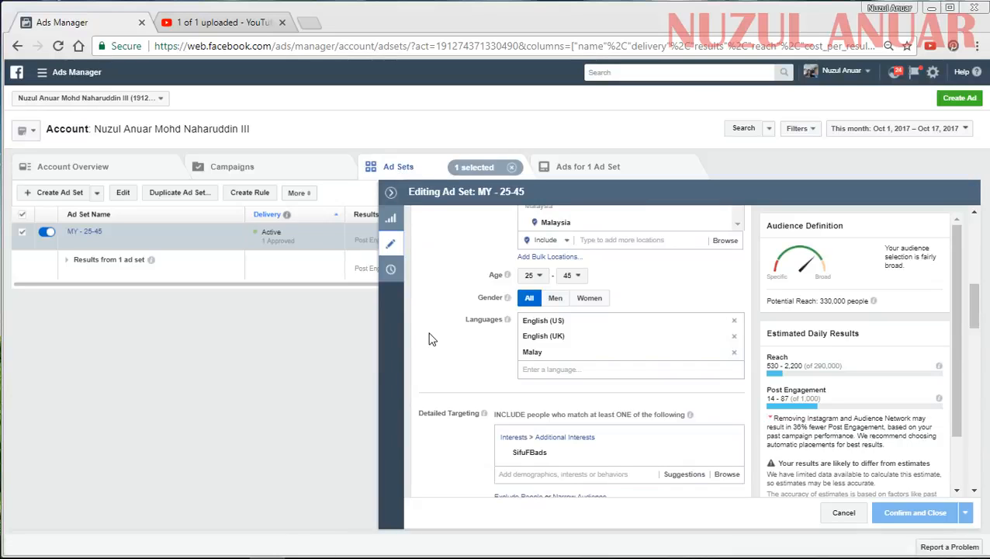
{"action": "scroll", "coordinate": [432, 341], "scroll_direction": "down", "scroll_amount": 2}
{"action": "scroll", "coordinate": [433, 344], "scroll_direction": "down", "scroll_amount": 4}
{"action": "scroll", "coordinate": [433, 342], "scroll_direction": "up", "scroll_amount": 5}
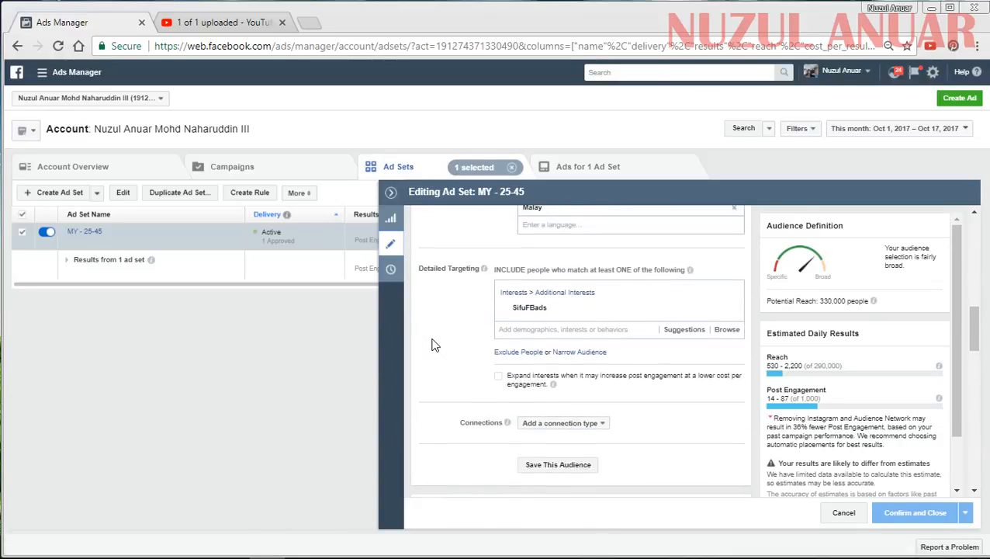
{"action": "mouse_move", "coordinate": [534, 384]}
{"action": "scroll", "coordinate": [453, 340], "scroll_direction": "down", "scroll_amount": 10}
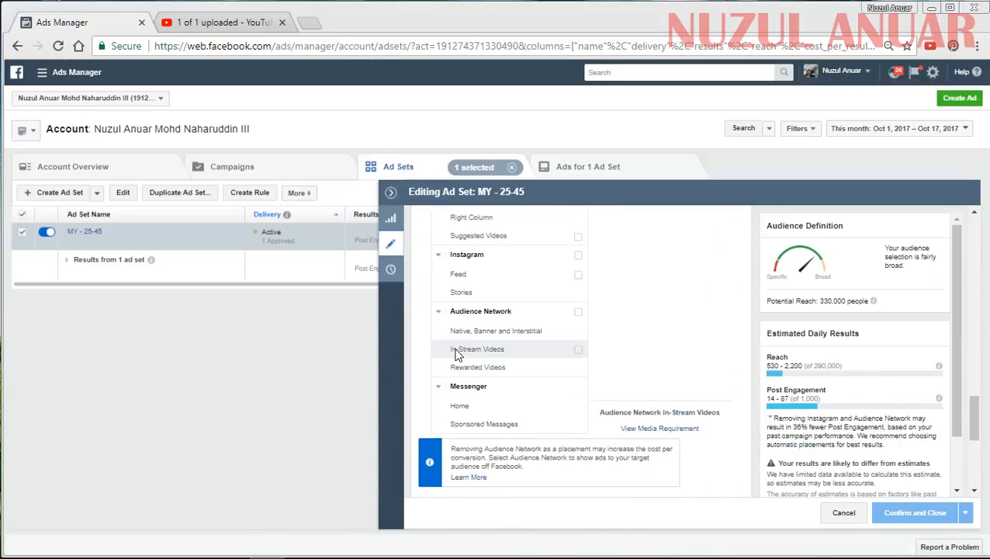
{"action": "scroll", "coordinate": [494, 283], "scroll_direction": "up", "scroll_amount": 3}
{"action": "scroll", "coordinate": [488, 433], "scroll_direction": "down", "scroll_amount": 8}
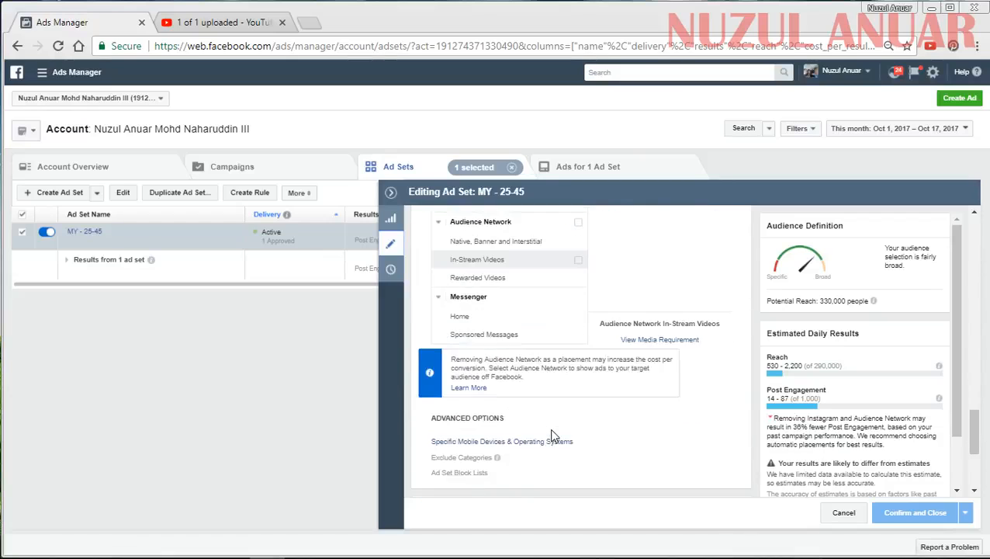
{"action": "scroll", "coordinate": [553, 436], "scroll_direction": "down", "scroll_amount": 1}
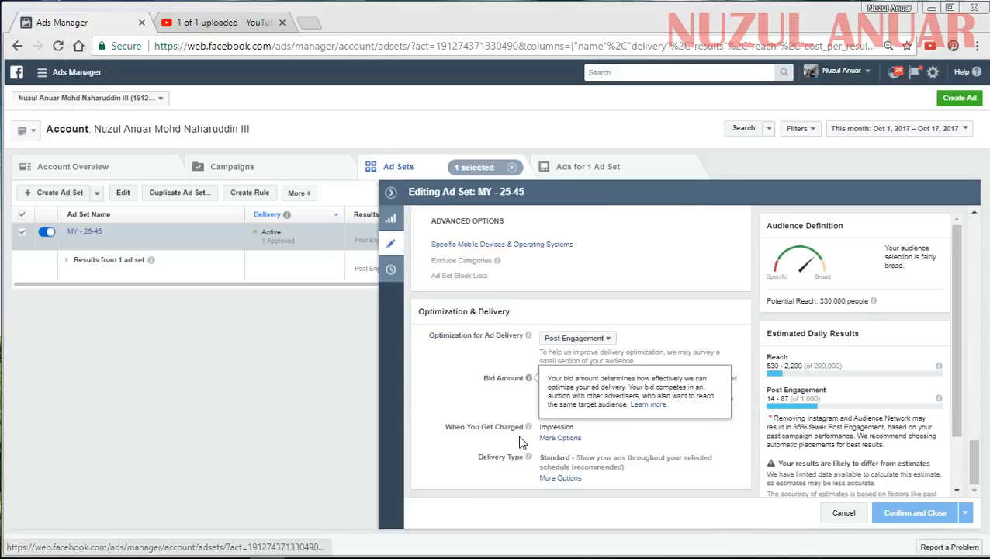
{"action": "left_click", "coordinate": [391, 193]}
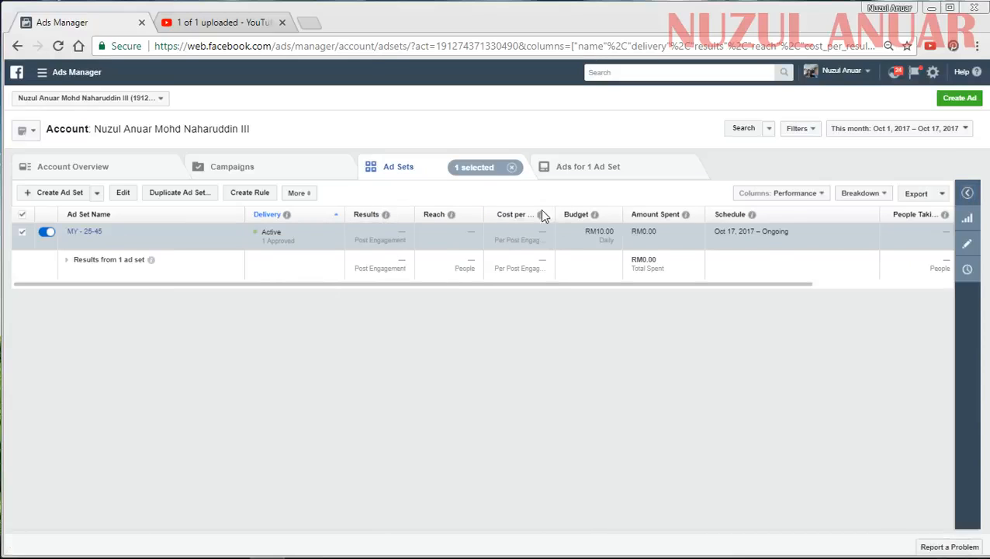
Open the "ANDA BARU NAK BELAJAR BISNES ONLINE" ad for editing, review its identity, page post, tracking and preview, and close the editor.
{"action": "mouse_move", "coordinate": [541, 214]}
{"action": "left_click", "coordinate": [554, 169]}
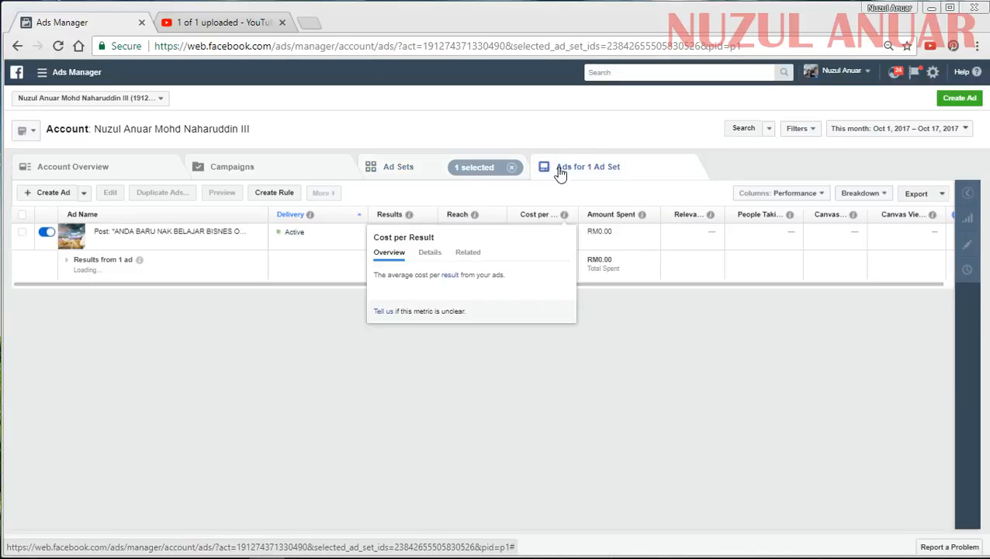
{"action": "left_click", "coordinate": [643, 246]}
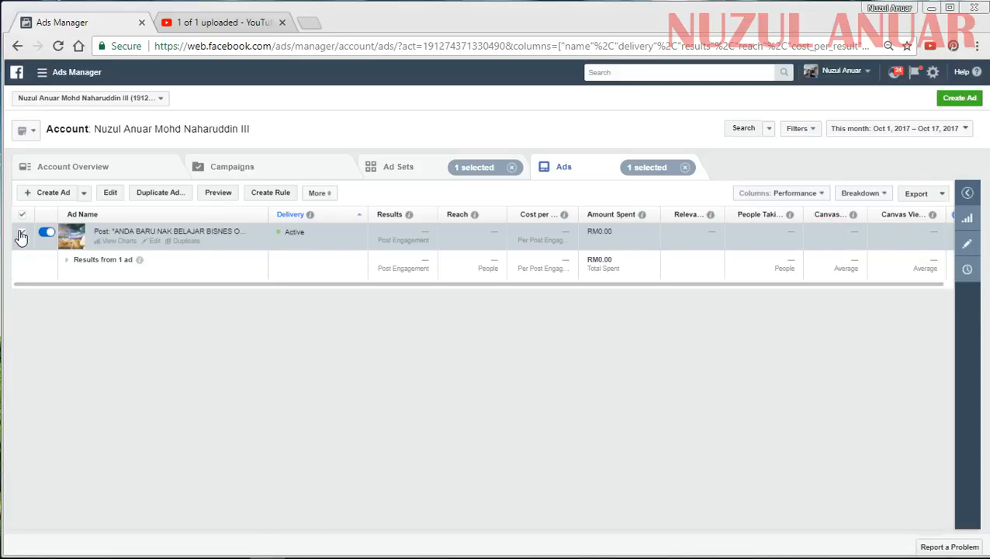
{"action": "left_click", "coordinate": [968, 246]}
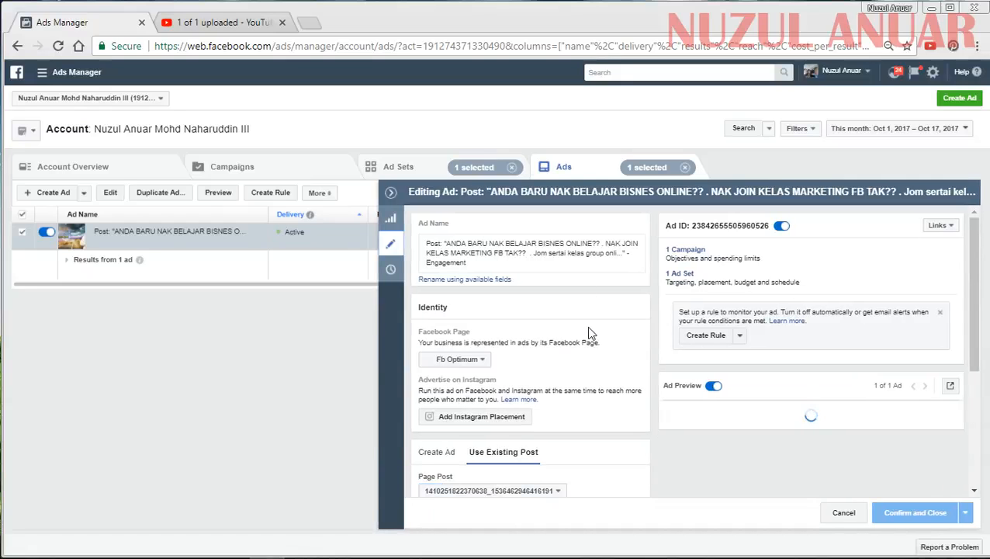
{"action": "scroll", "coordinate": [588, 332], "scroll_direction": "down", "scroll_amount": 3}
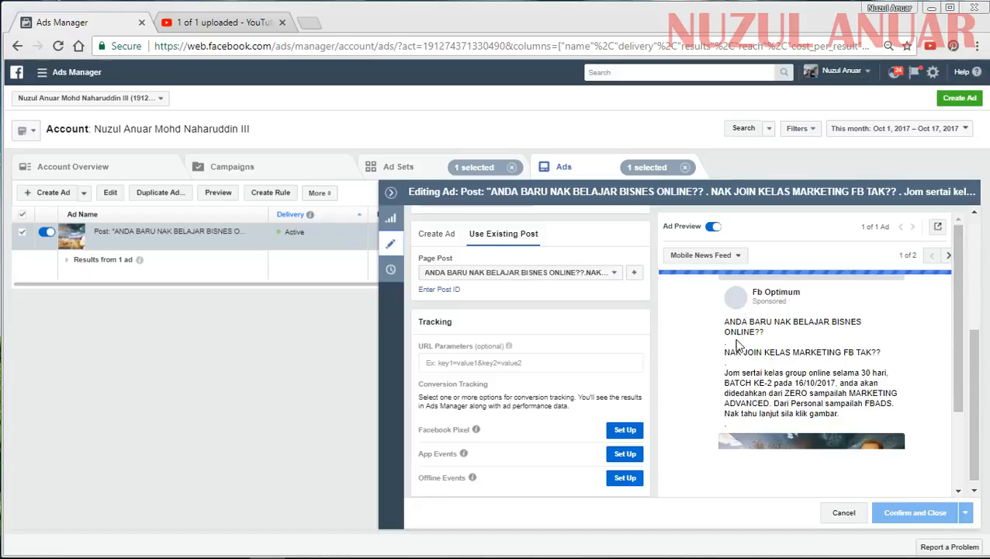
{"action": "scroll", "coordinate": [822, 372], "scroll_direction": "down", "scroll_amount": 2}
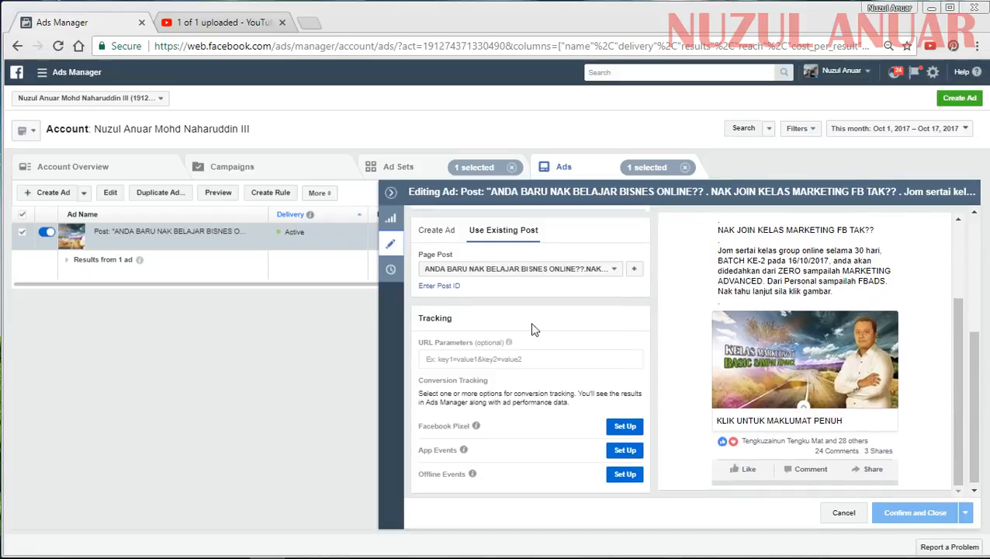
{"action": "scroll", "coordinate": [562, 354], "scroll_direction": "up", "scroll_amount": 1}
{"action": "scroll", "coordinate": [571, 361], "scroll_direction": "up", "scroll_amount": 3}
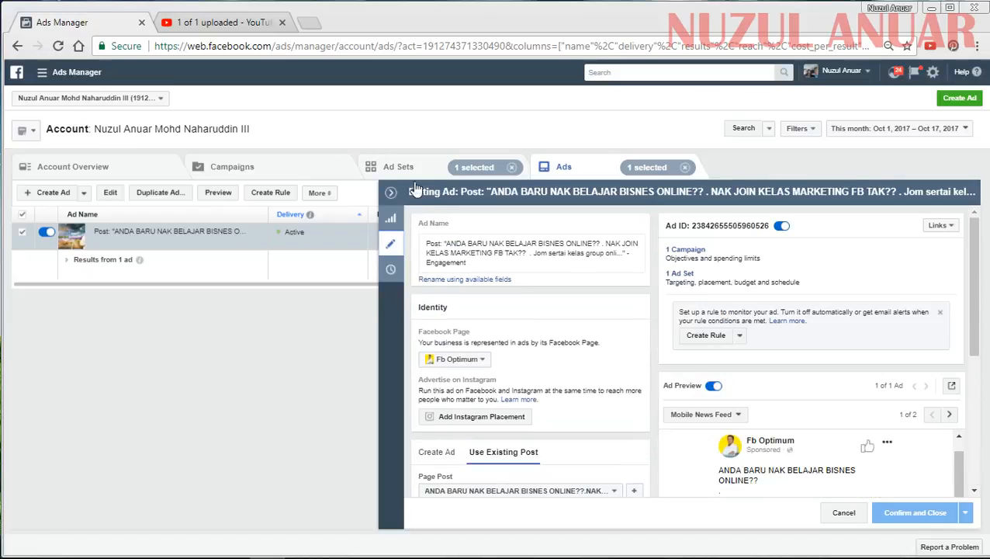
{"action": "left_click", "coordinate": [417, 192]}
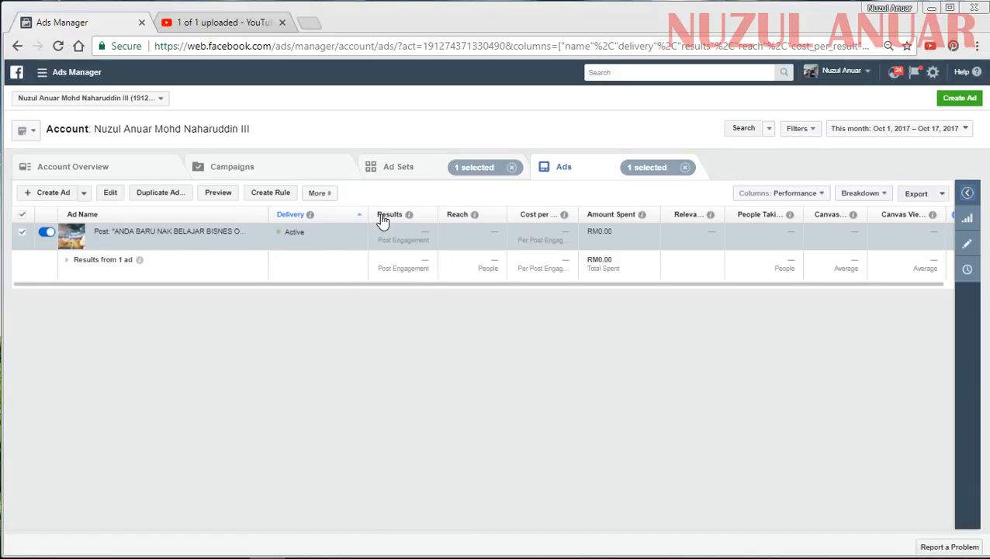
Revisit the ad sets, ads and campaigns lists and start creating a new ad.
{"action": "left_click", "coordinate": [377, 173]}
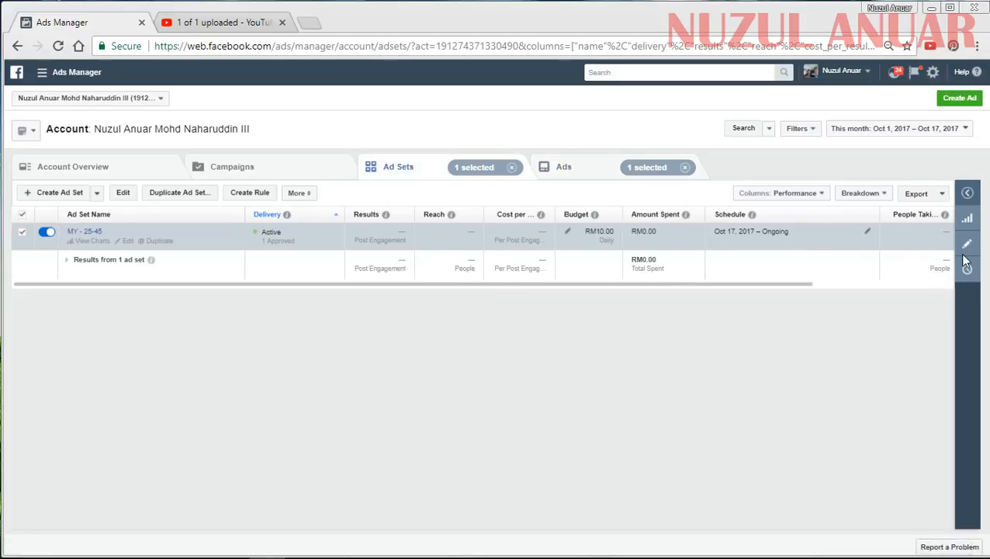
{"action": "left_click", "coordinate": [561, 177]}
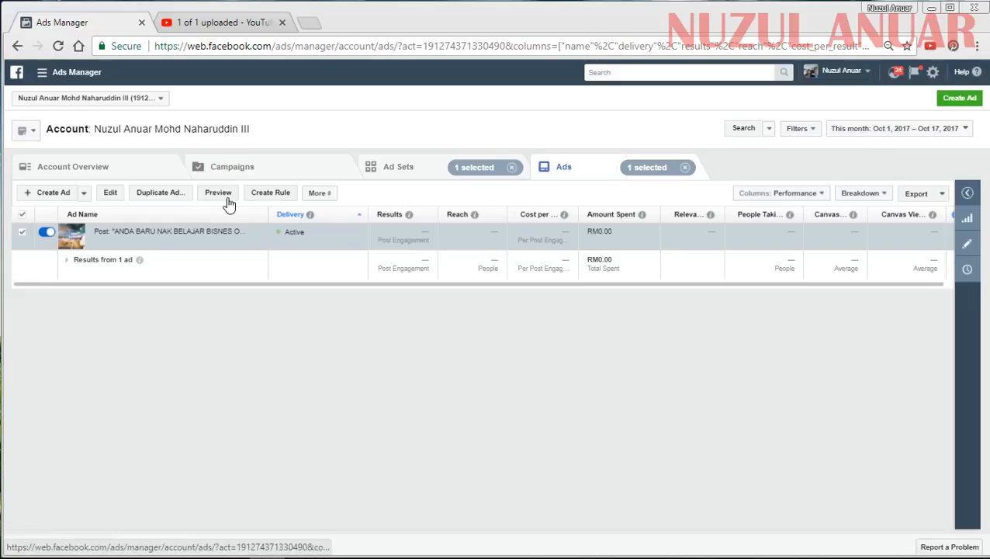
{"action": "left_click", "coordinate": [233, 167]}
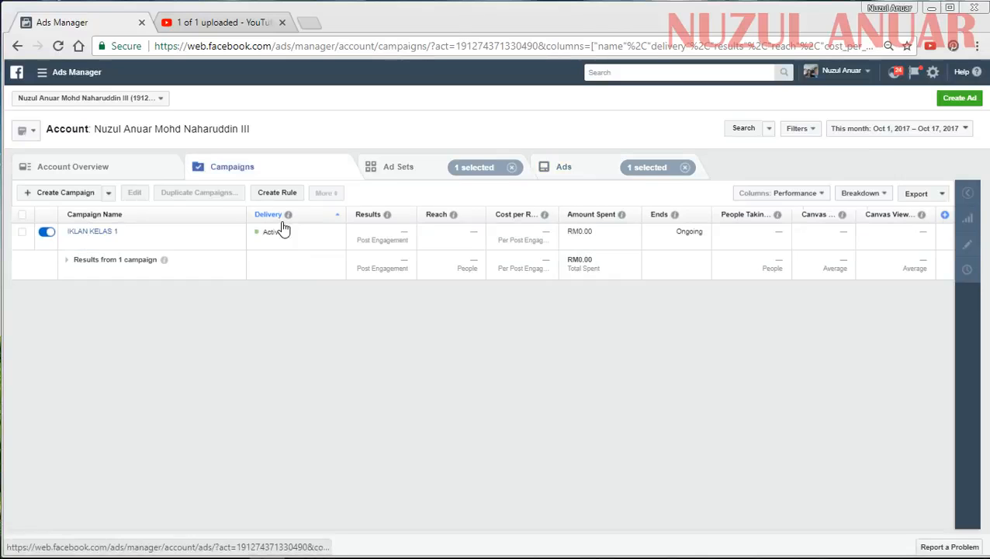
{"action": "left_click", "coordinate": [958, 98]}
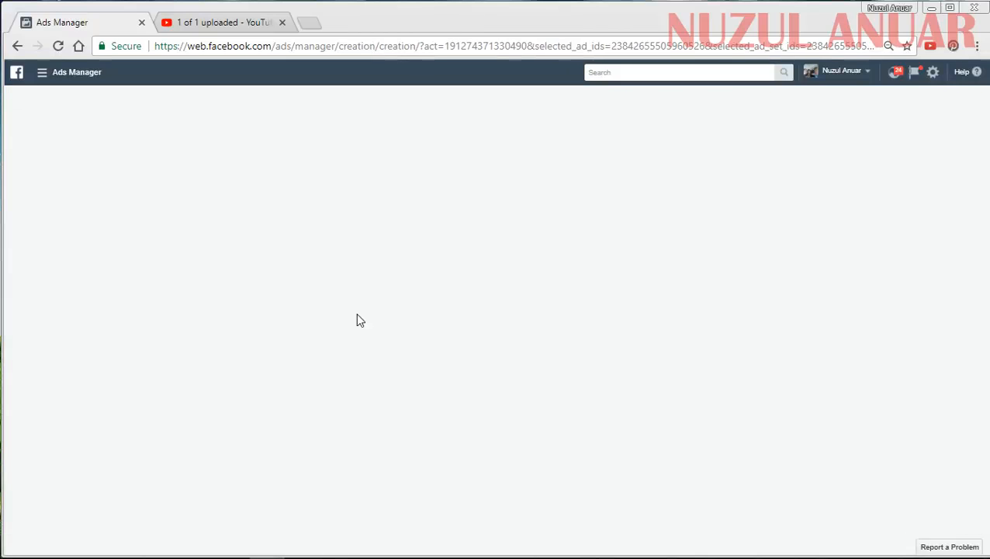